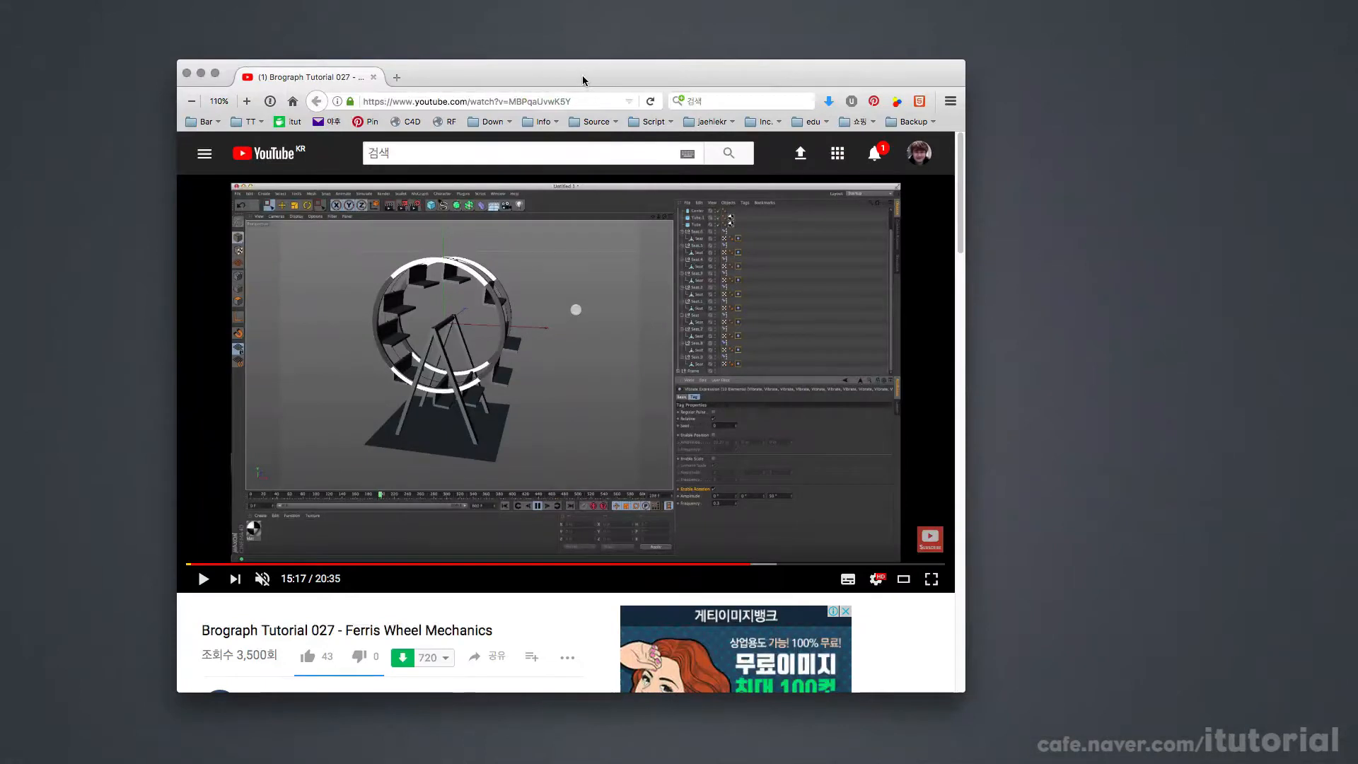
Step: Play a few seconds of the Ferris wheel reference video and pause it
drag(582, 80, 585, 68)
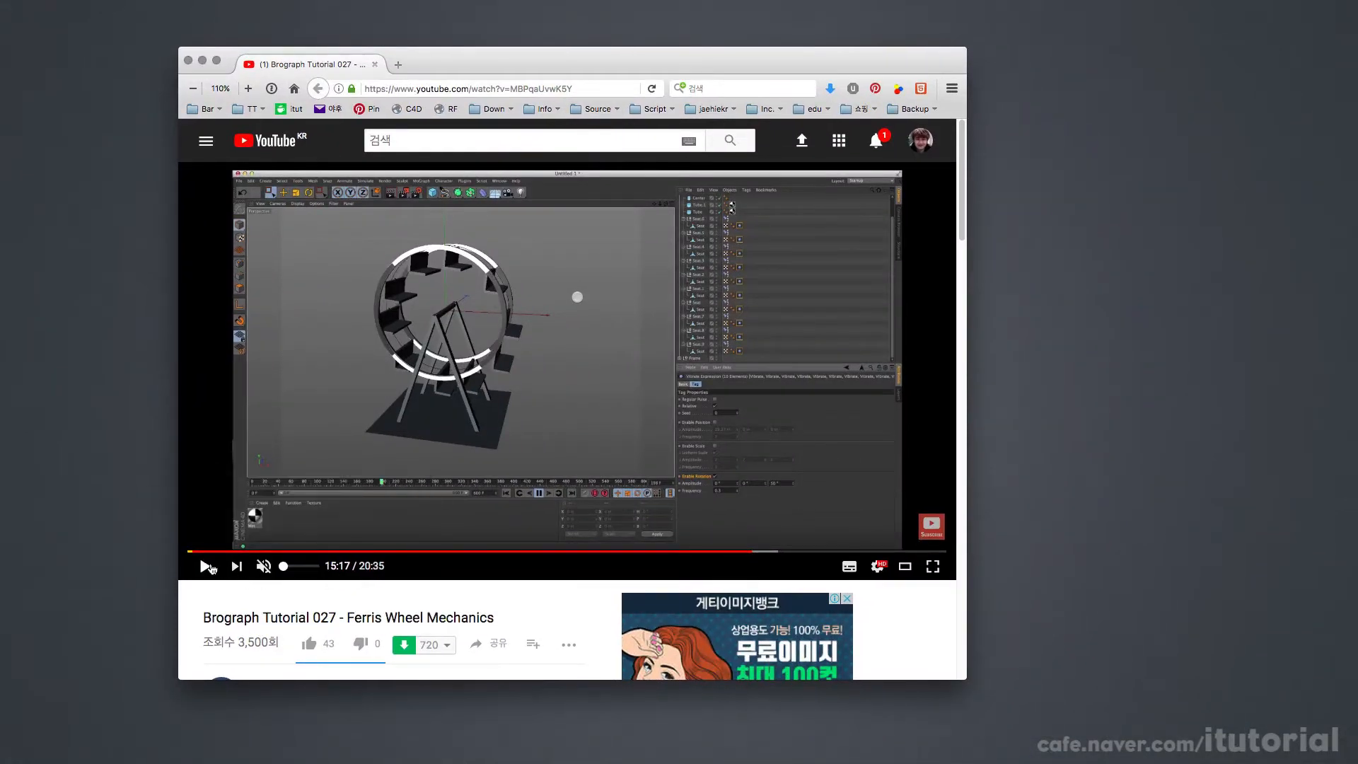
click(205, 566)
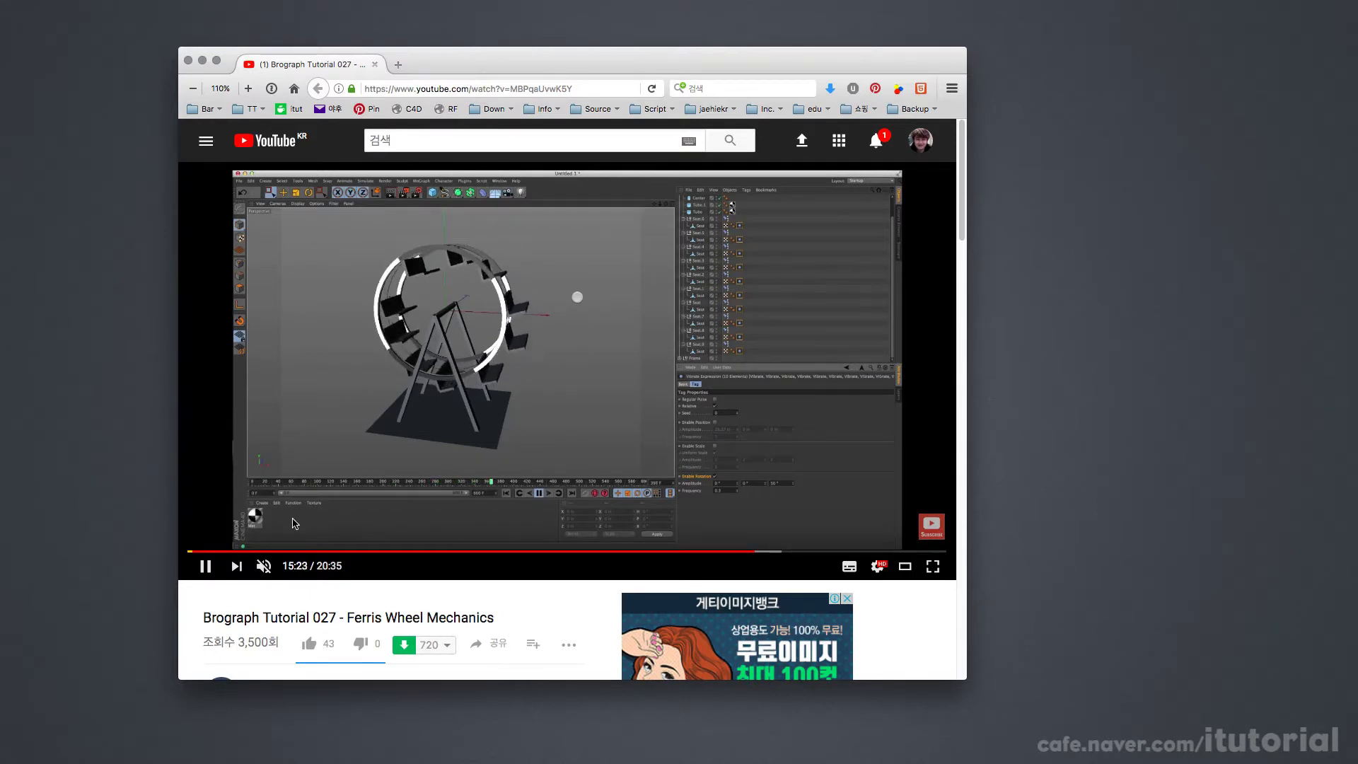
click(206, 567)
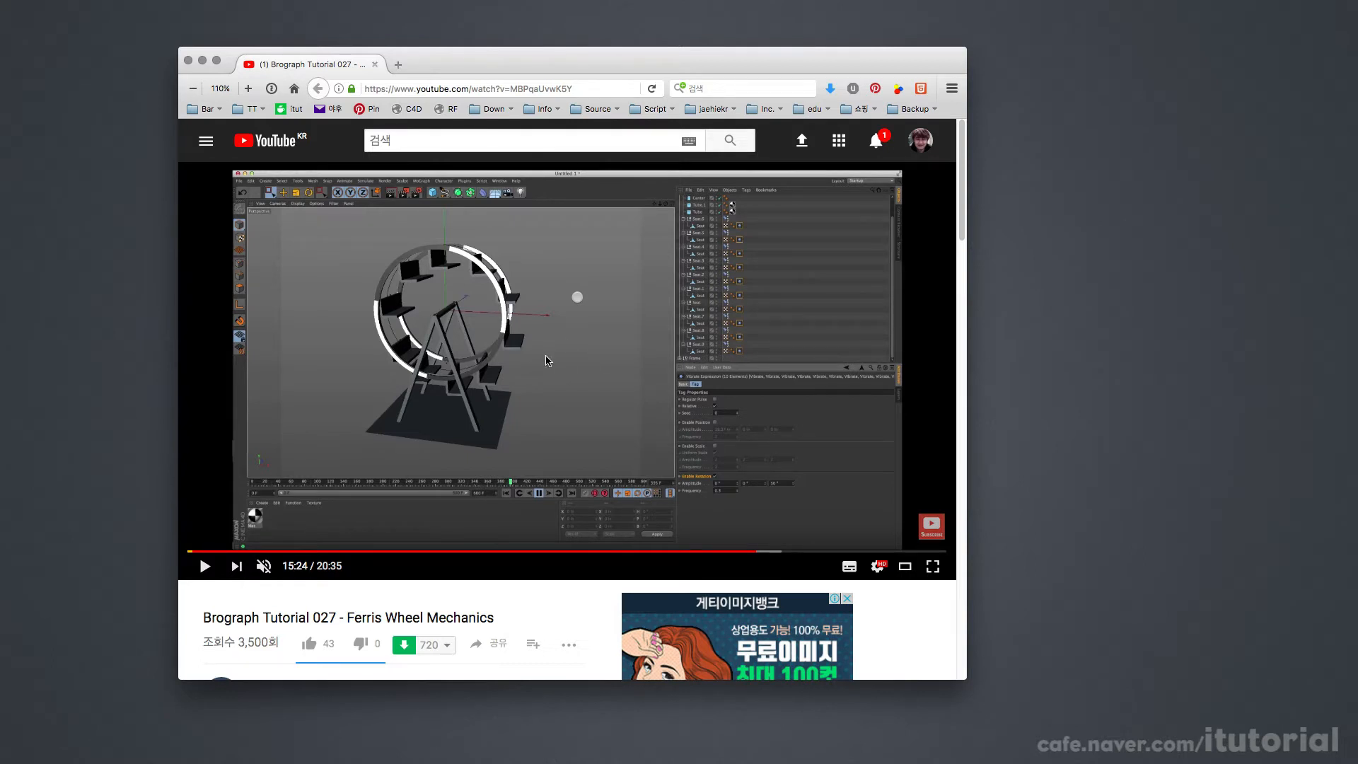
Step: Switch to Cinema 4D, add a cube primitive and convert it to an editable polygon object
key(super+Tab)
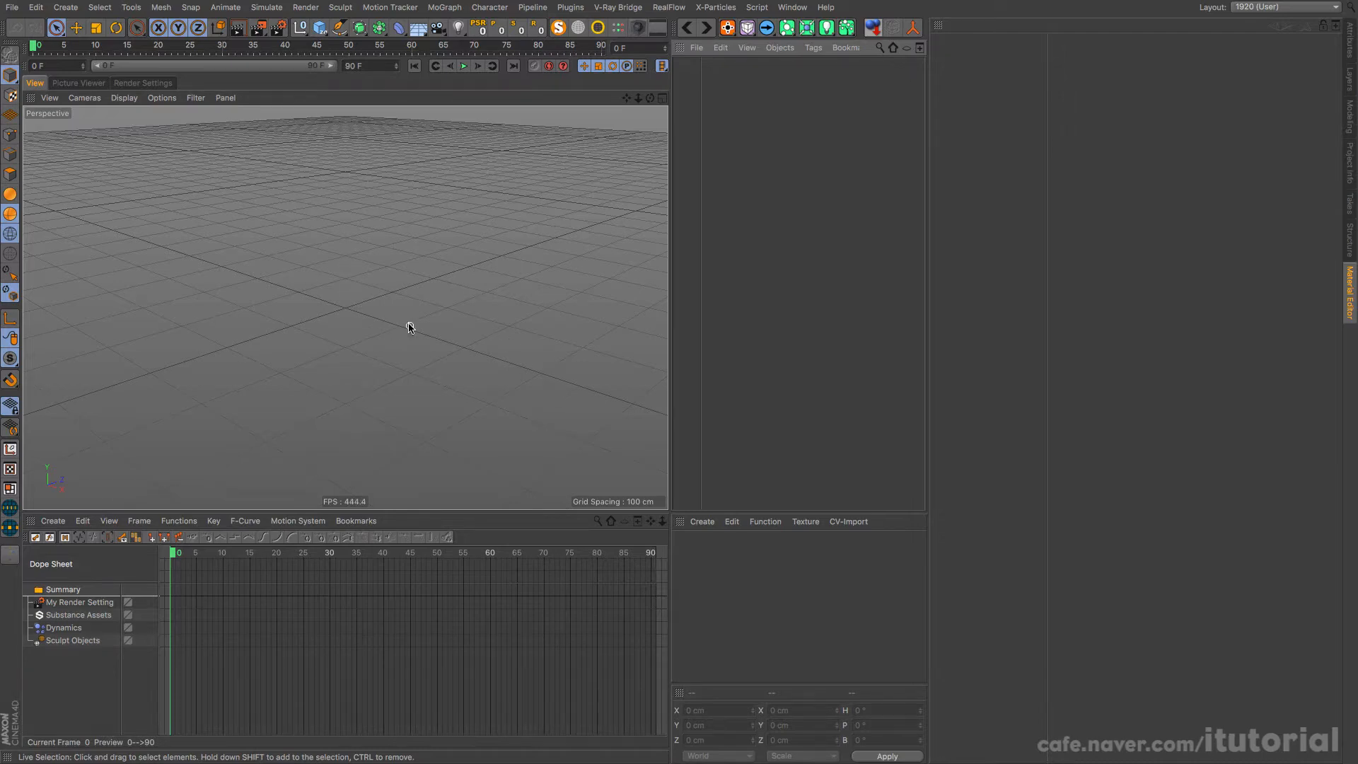
mouse_move(398, 310)
alt+mouse_down()
mouse_move(262, 357)
mouse_move(436, 343)
mouse_move(406, 324)
mouse_move(414, 315)
alt+mouse_up()
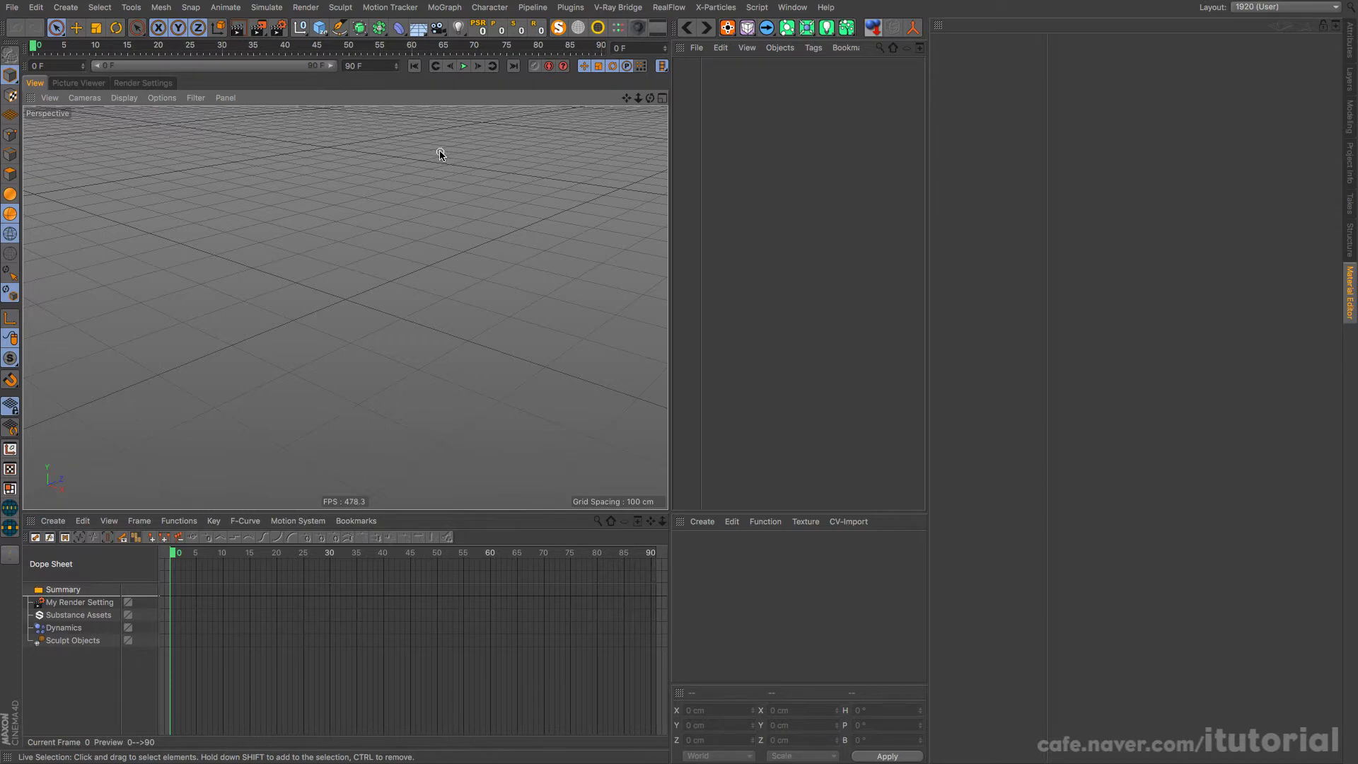
click(319, 29)
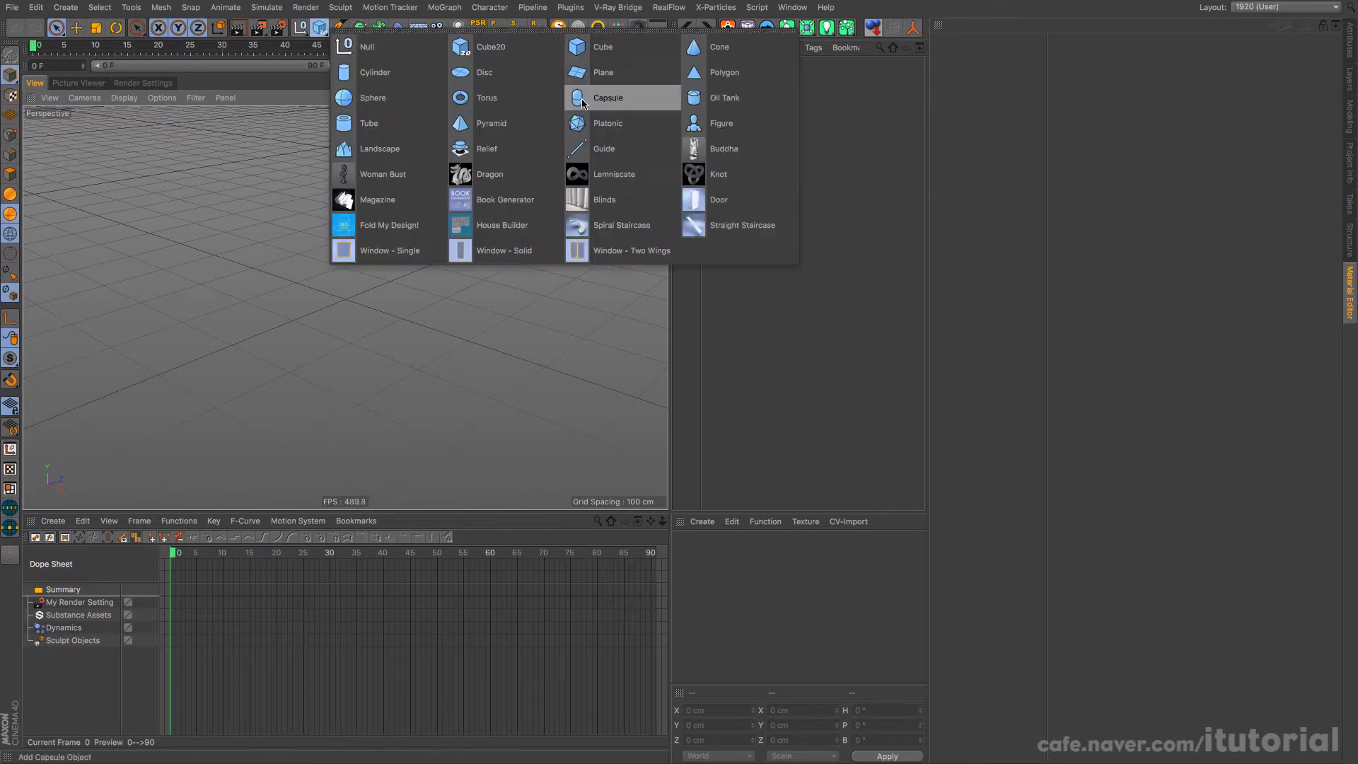
click(598, 47)
alt+drag(387, 331, 151, 200)
key(c)
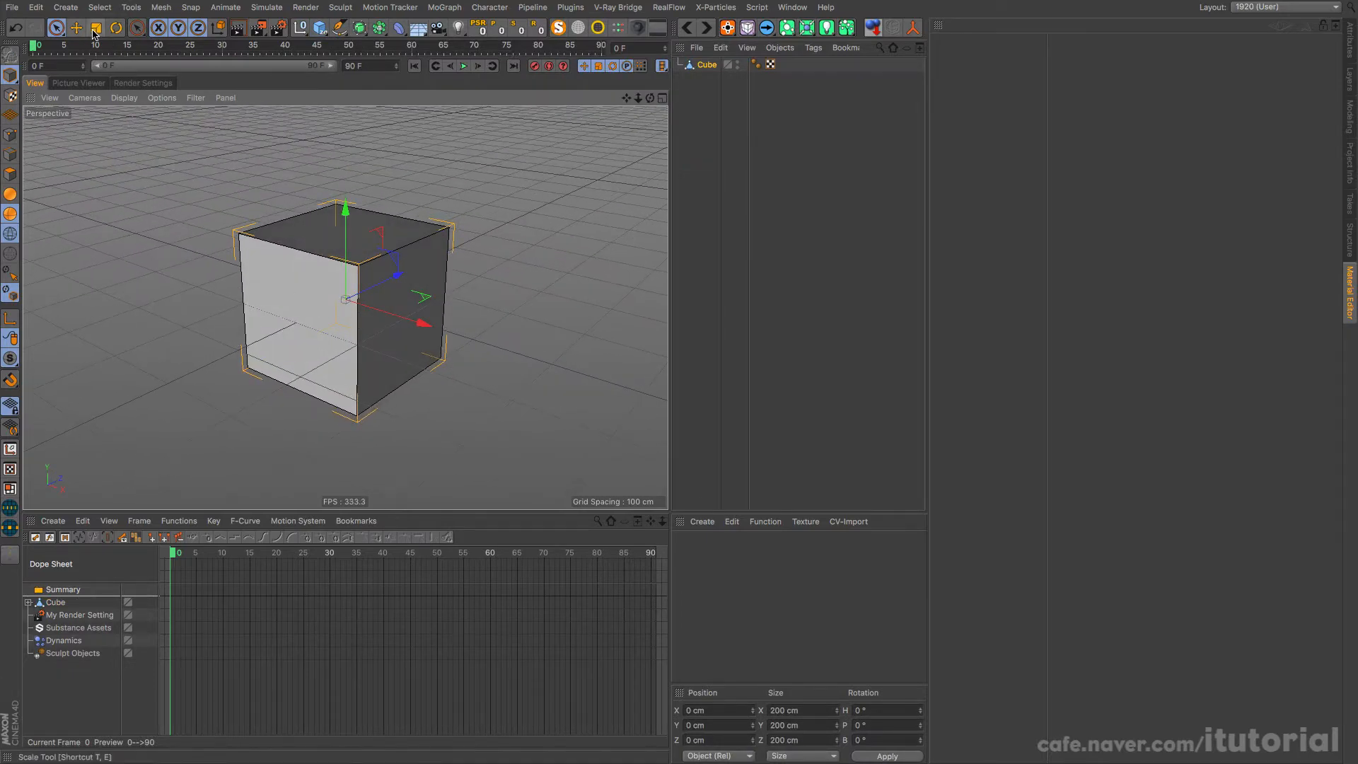
alt+drag(427, 322, 197, 340)
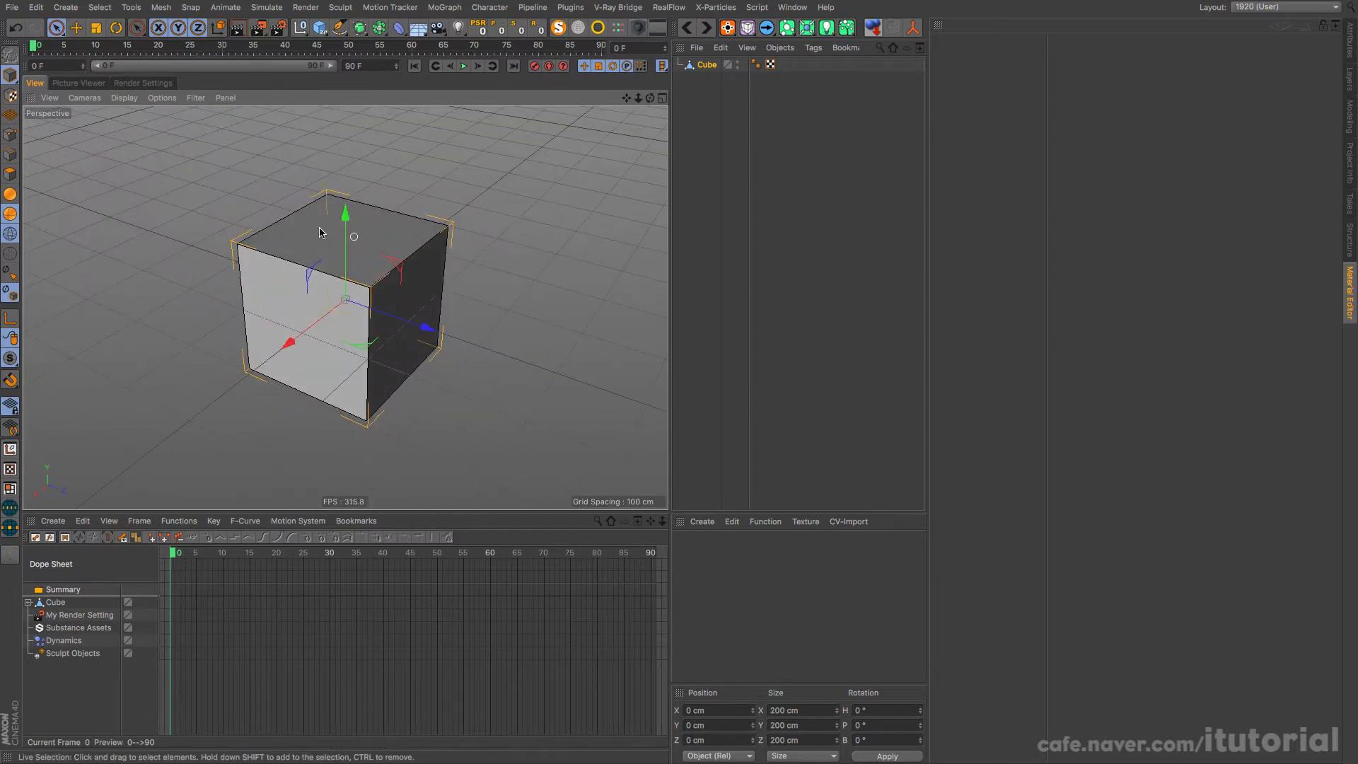
Step: Delete the cube's polygons except the bottom and one upright side, leaving an L-shaped seat
click(10, 176)
mouse_move(335, 275)
mouse_down()
mouse_move(376, 287)
mouse_move(396, 324)
mouse_move(372, 267)
mouse_move(379, 295)
mouse_move(197, 252)
mouse_move(340, 375)
mouse_move(541, 394)
mouse_up()
key(Delete)
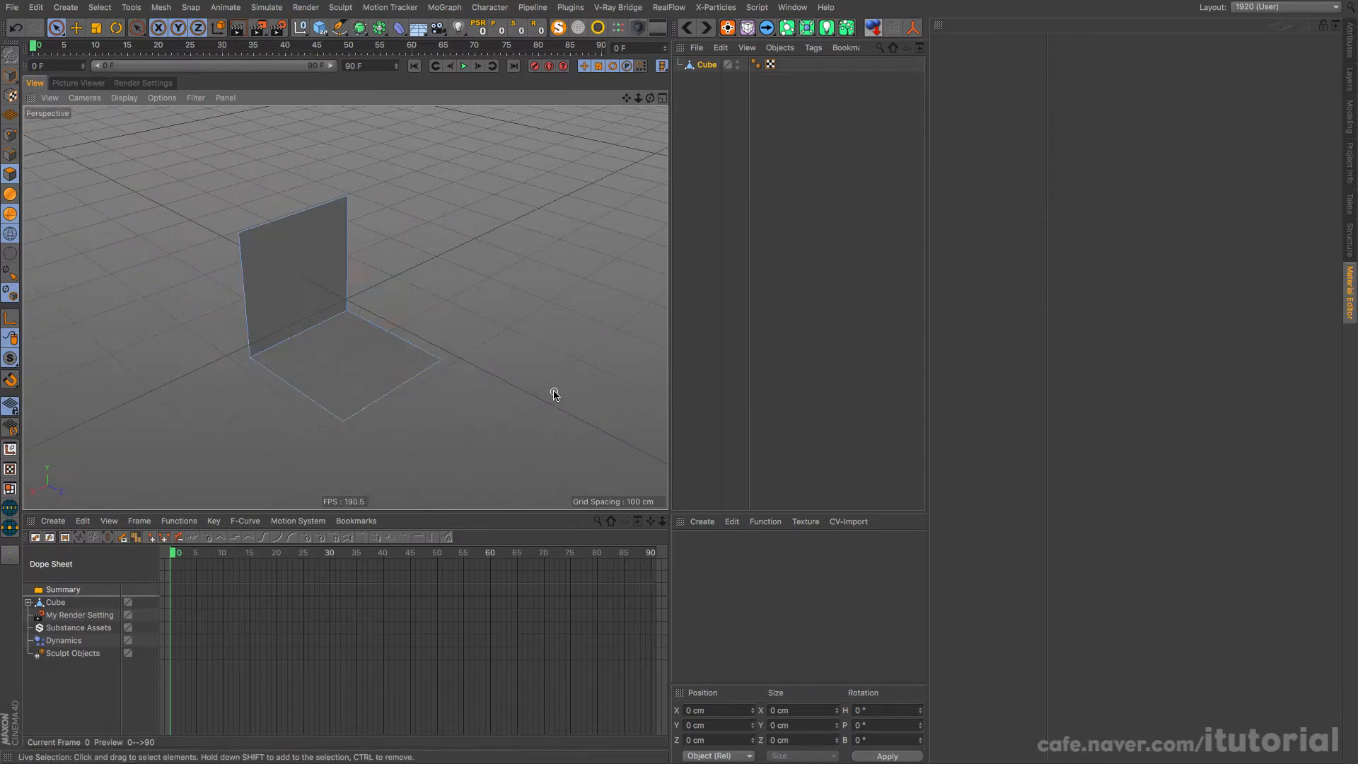
Step: Scale the L-shaped seat down to about 121 cm in Y and about 114 cm in Z
click(10, 75)
click(97, 33)
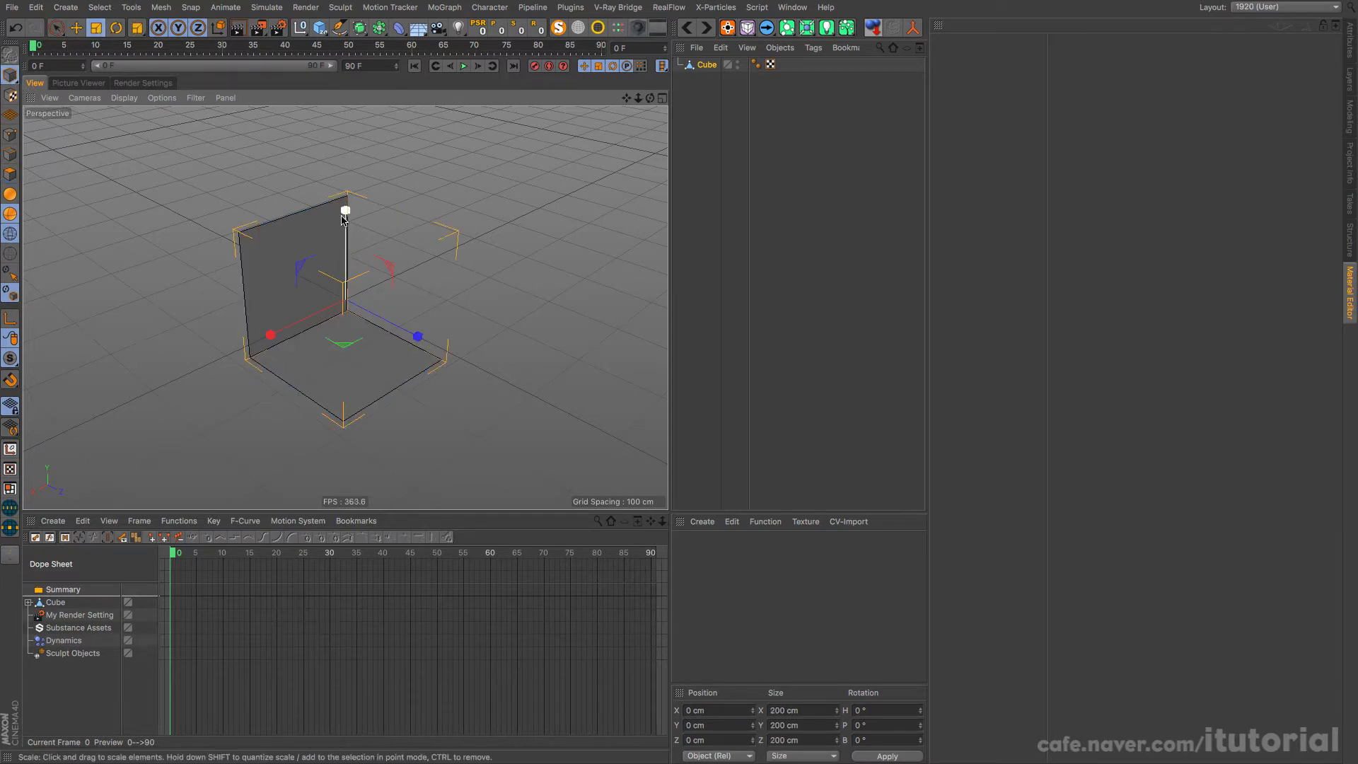
drag(346, 208, 345, 255)
drag(417, 338, 382, 331)
alt+drag(306, 351, 359, 273)
drag(349, 213, 349, 203)
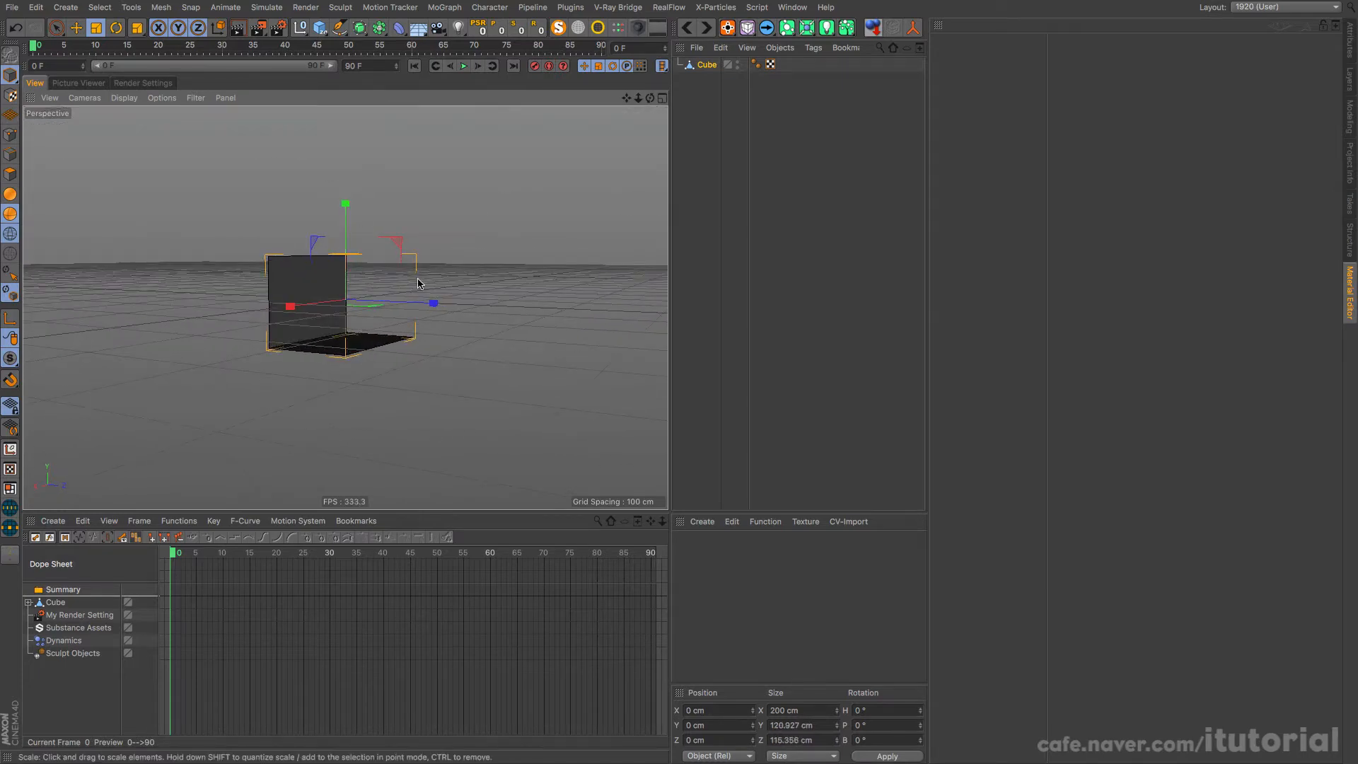
drag(434, 303, 432, 301)
alt+drag(355, 316, 457, 344)
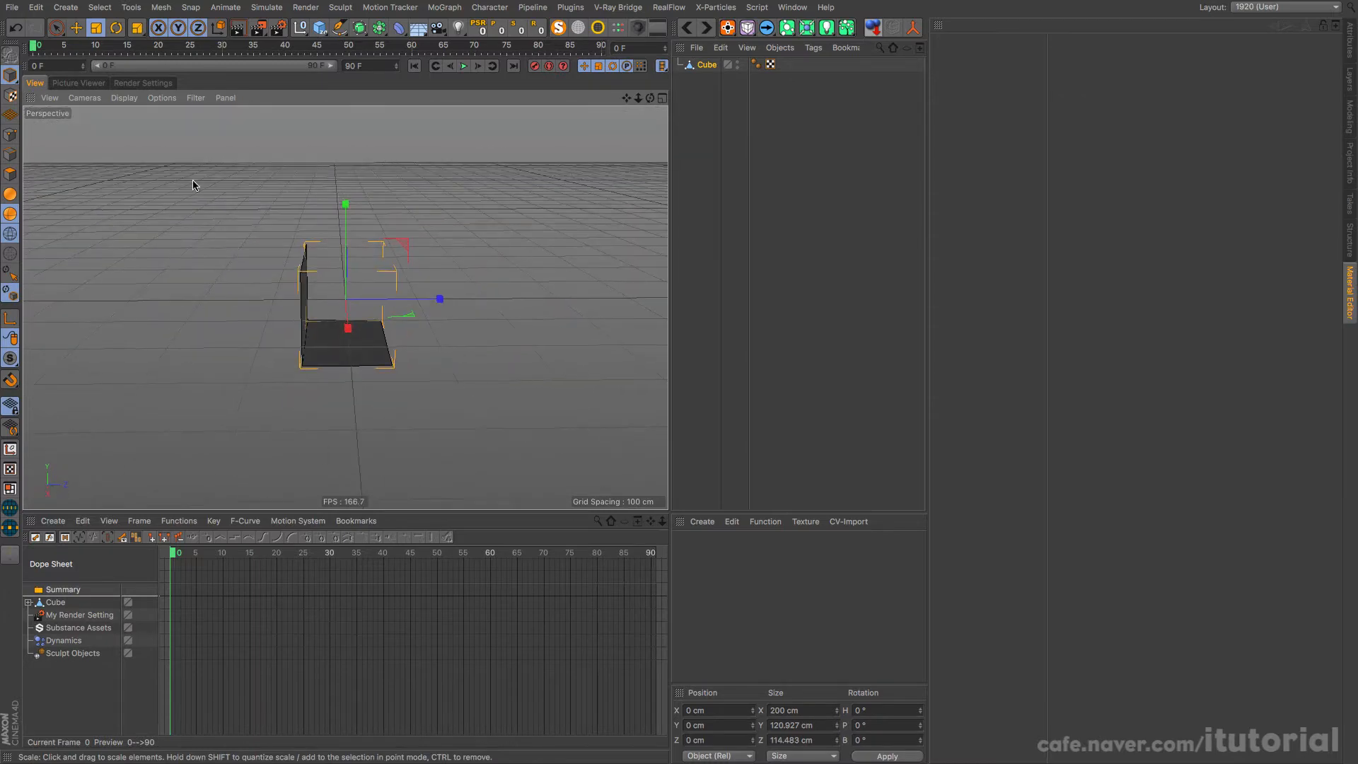
Step: Extrude the seat's two polygons by about 11 cm with Create Caps enabled to give it thickness
click(56, 28)
alt+drag(443, 318, 400, 327)
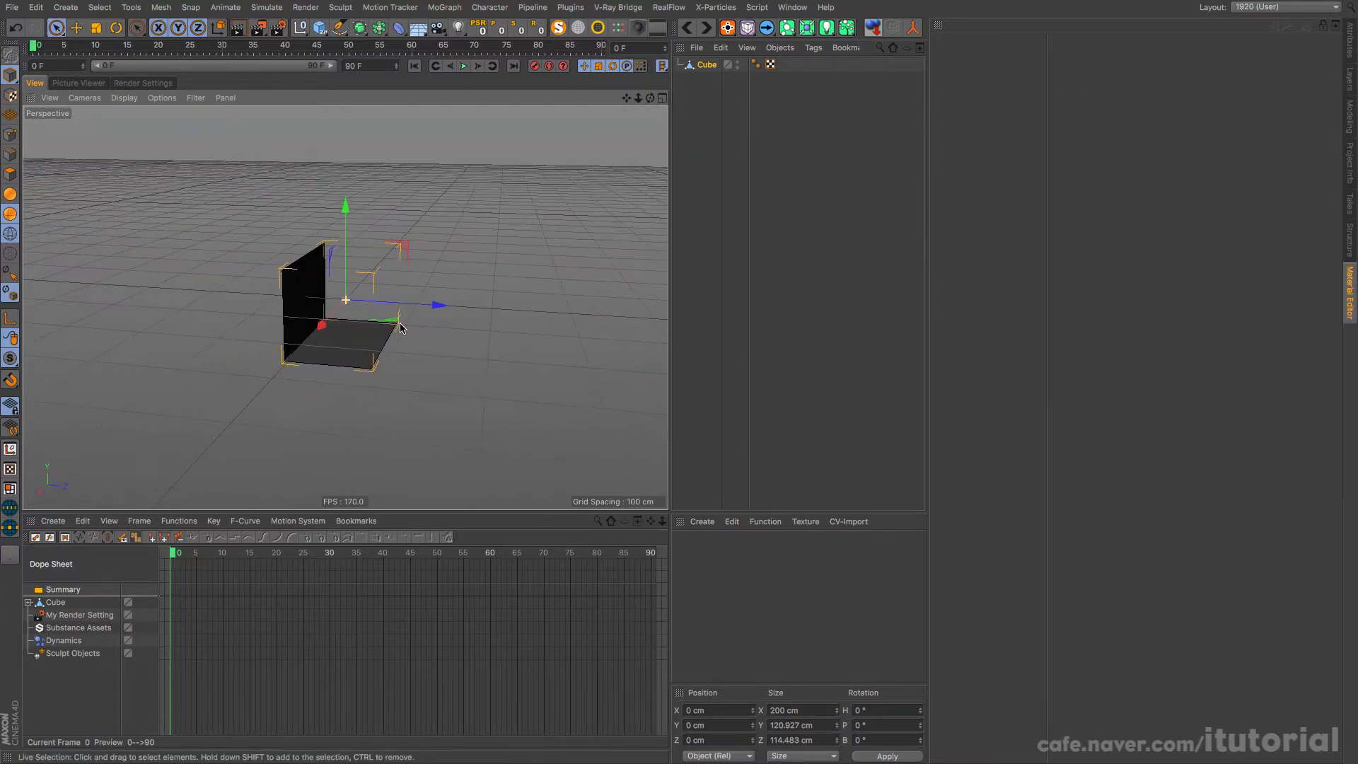
key(d)
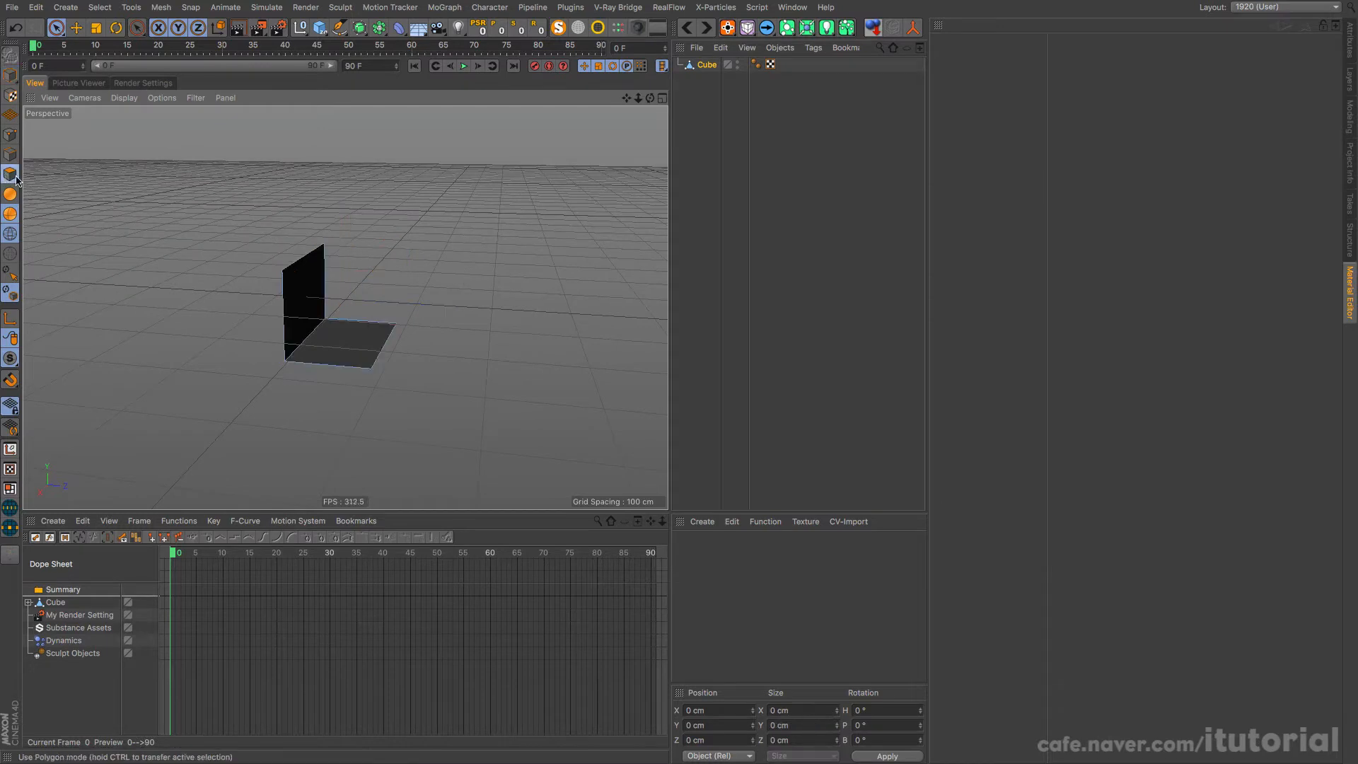
mouse_move(383, 298)
mouse_down()
mouse_move(408, 298)
mouse_move(348, 296)
mouse_move(439, 300)
mouse_move(364, 296)
mouse_up()
click(1136, 150)
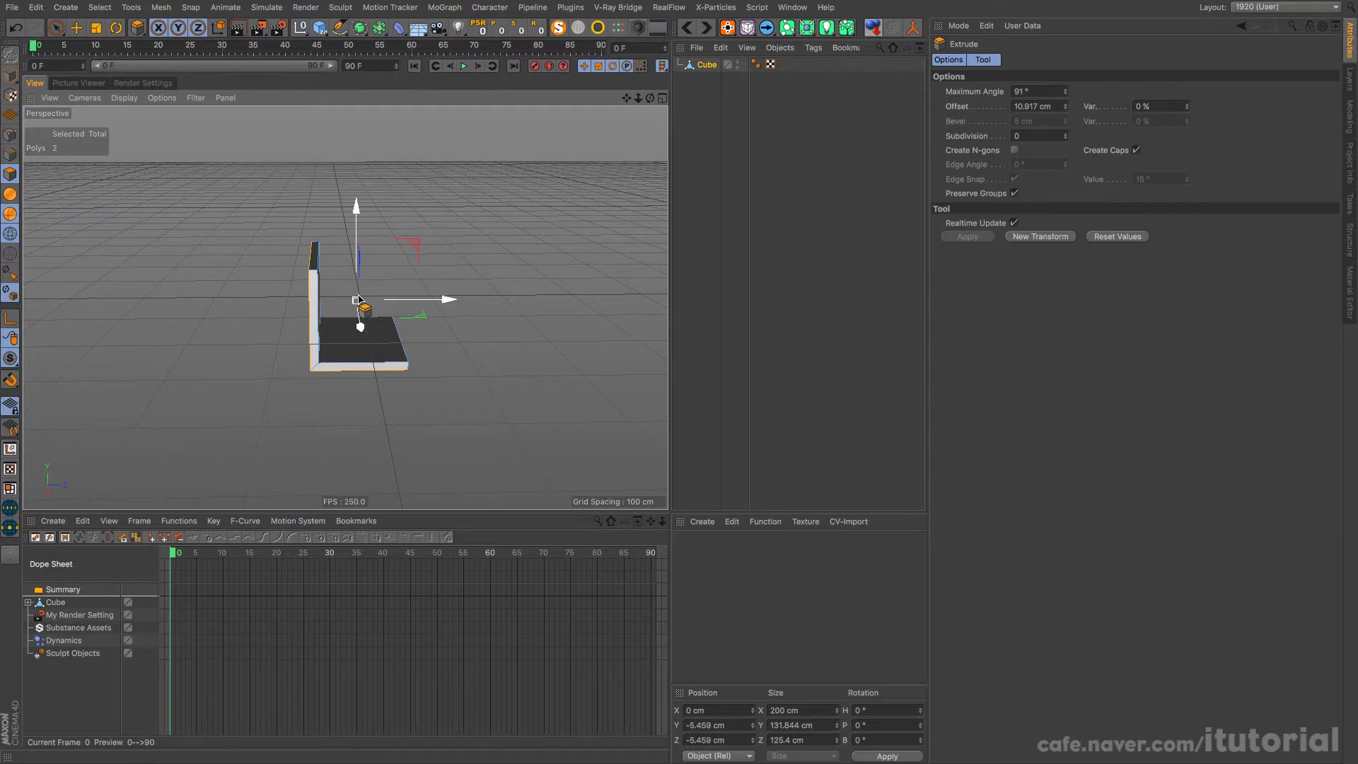
alt+drag(357, 296, 321, 273)
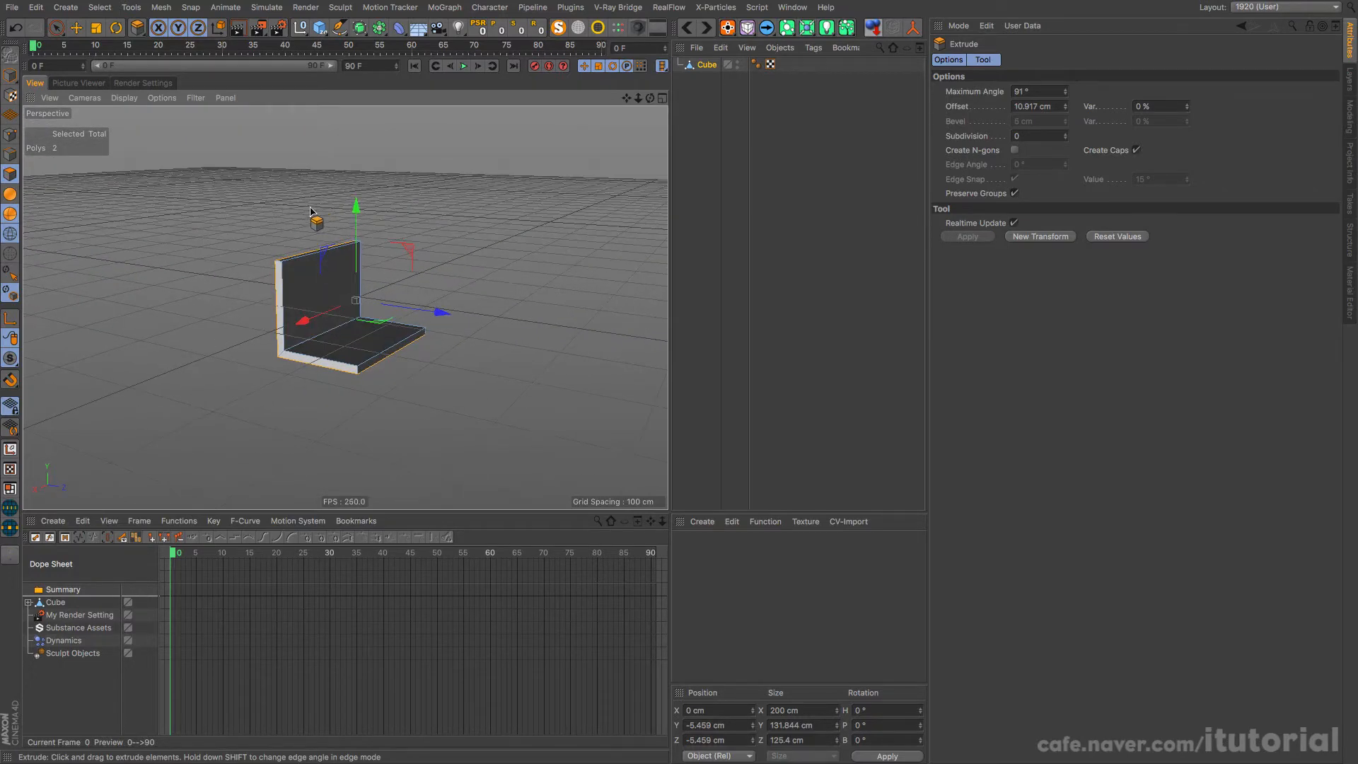
alt+drag(339, 207, 251, 209)
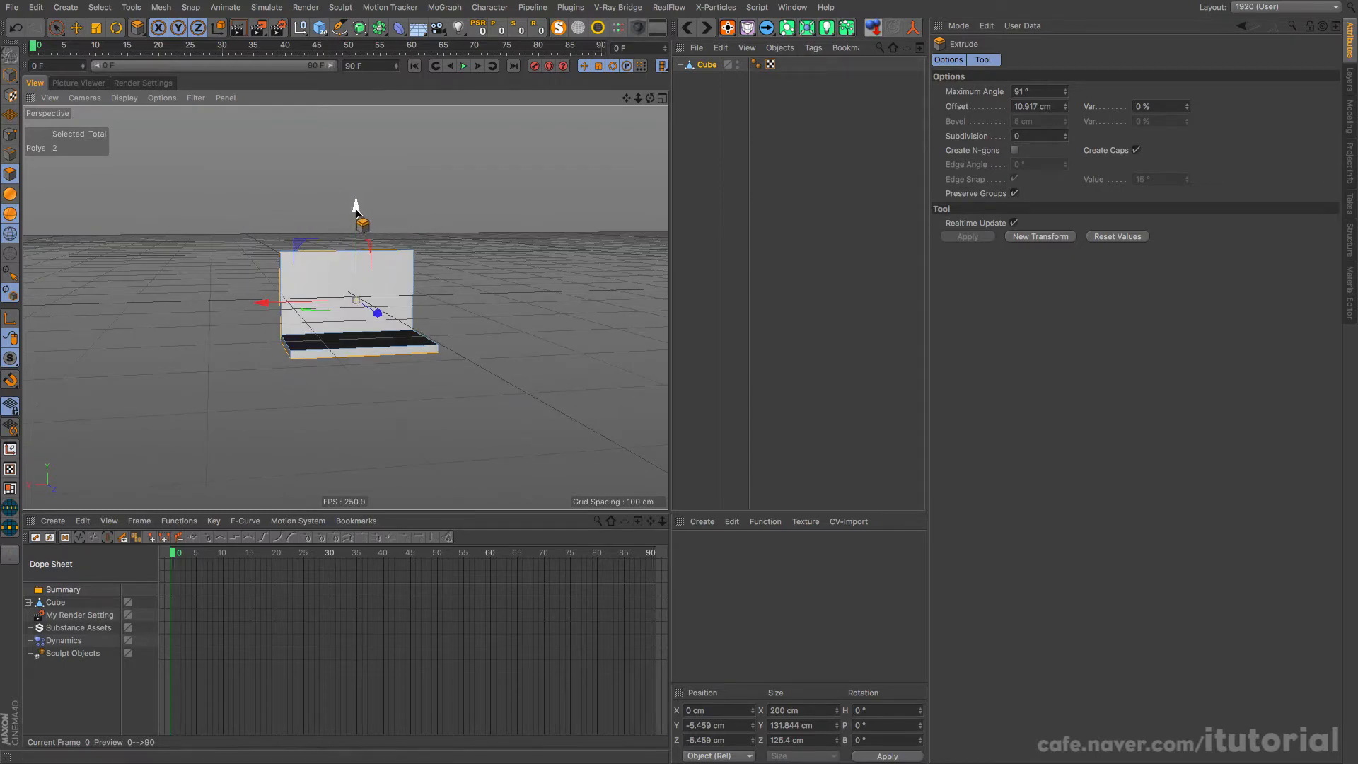
alt+drag(355, 233, 128, 175)
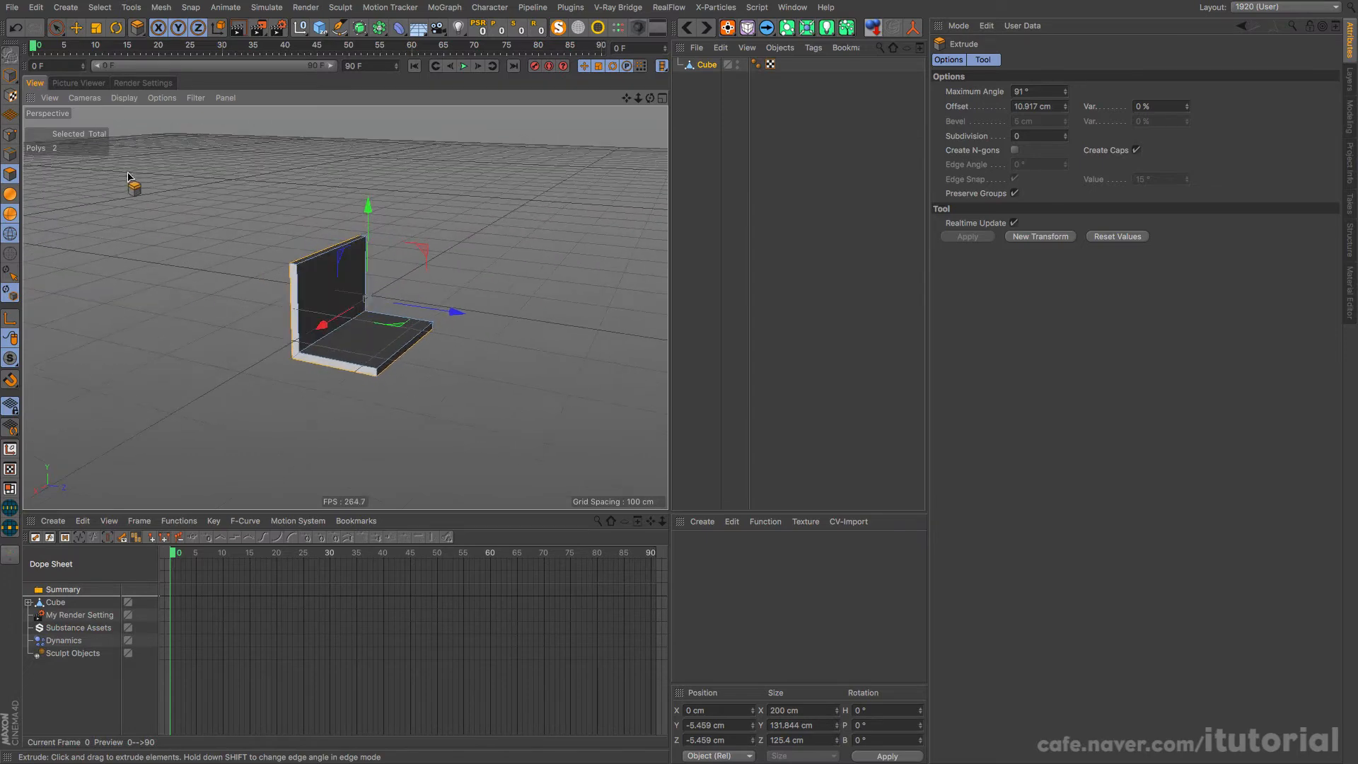
Step: Move the seat's axis to the upper edge of its backrest using Axis Center with Y 100% and Z -100%
click(56, 28)
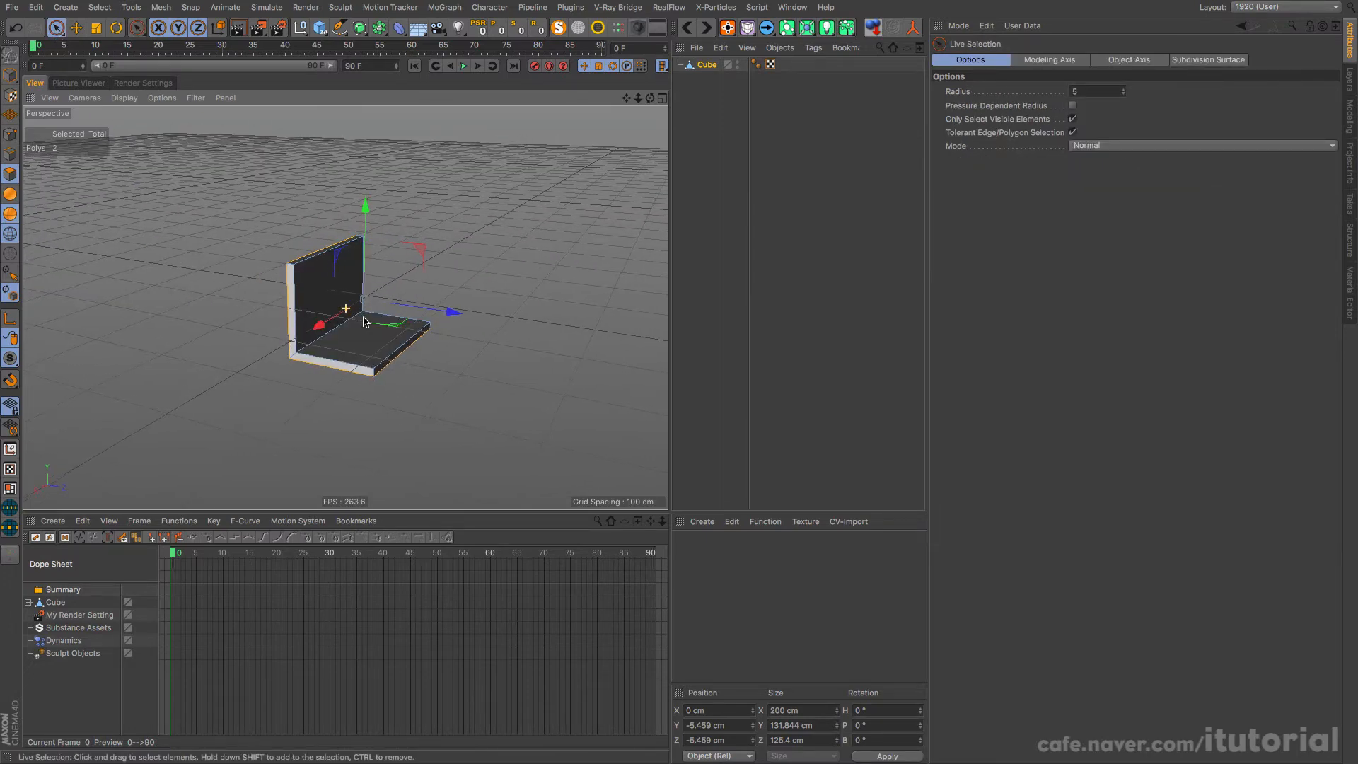
mouse_move(363, 322)
alt+mouse_down()
mouse_move(408, 311)
mouse_move(370, 311)
alt+mouse_up()
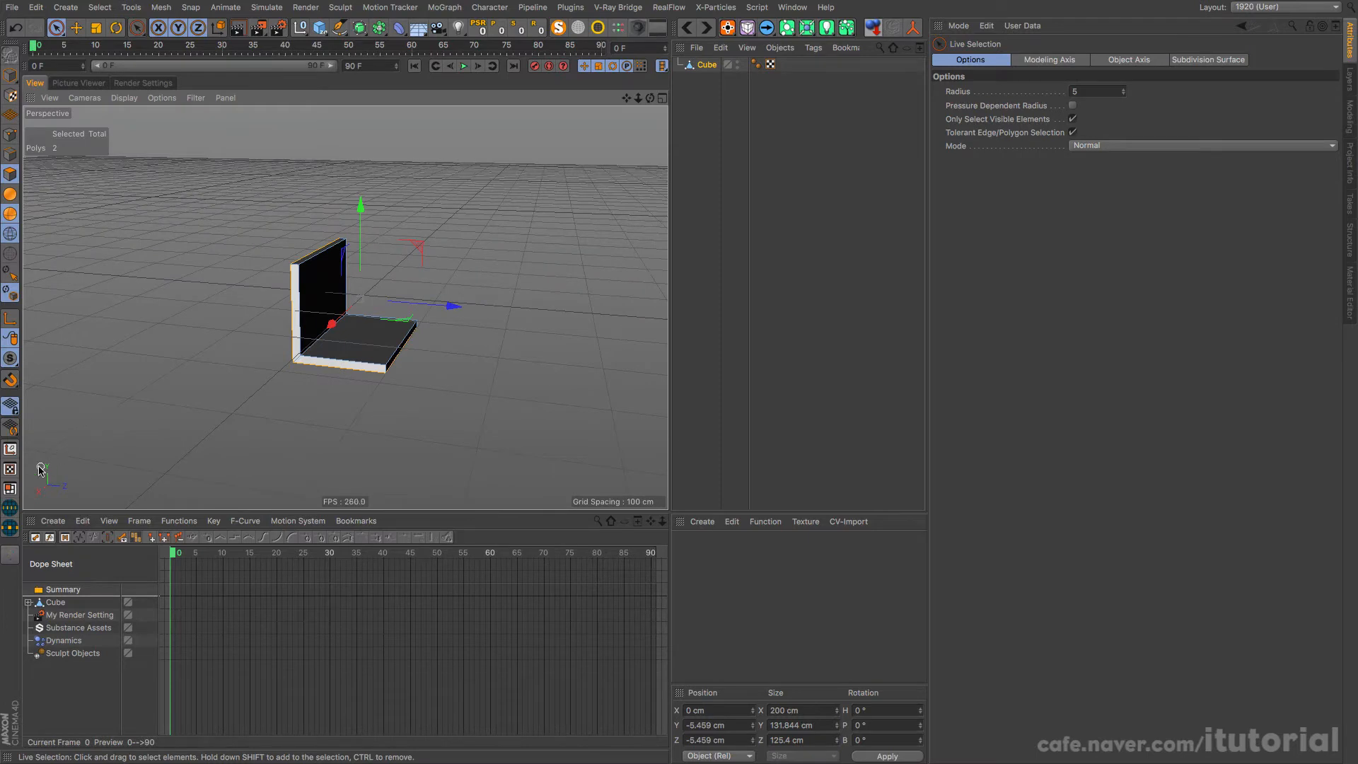
click(10, 469)
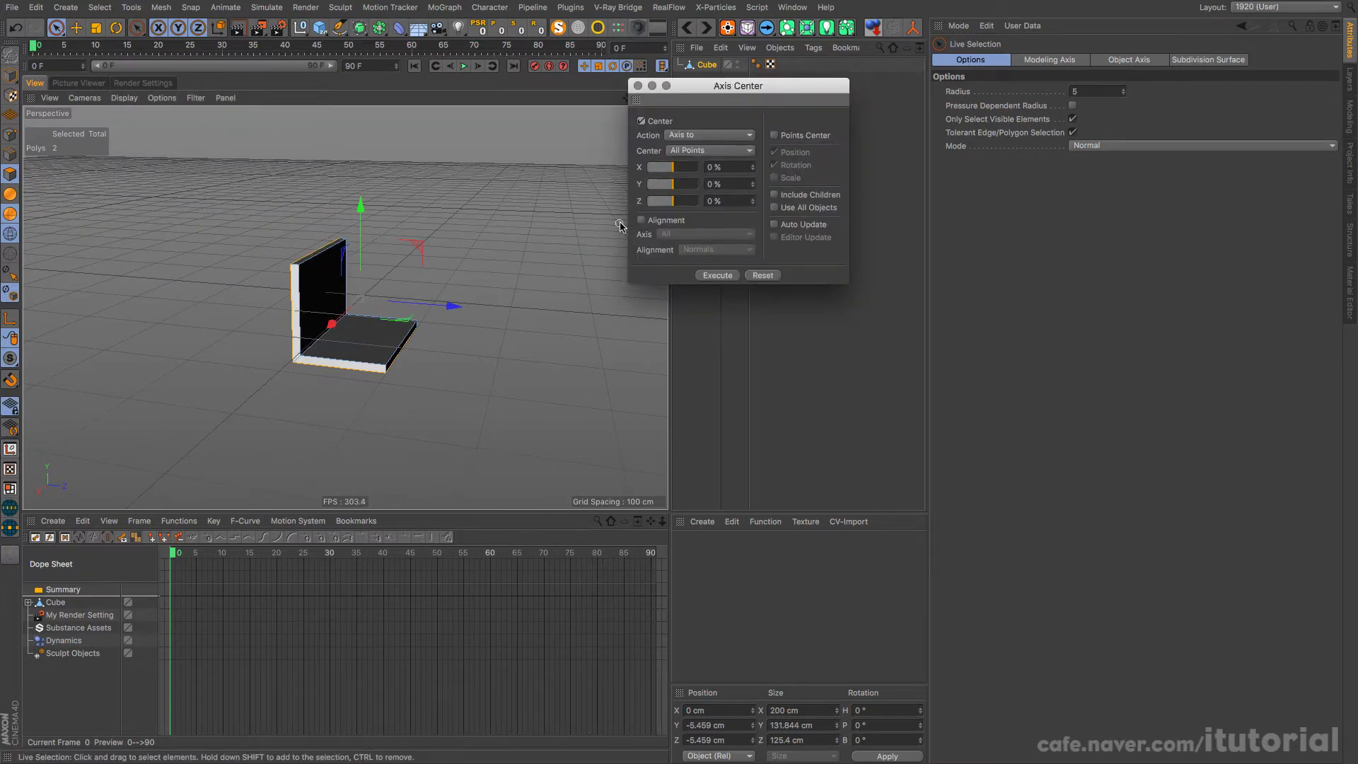
drag(667, 202, 699, 184)
click(735, 278)
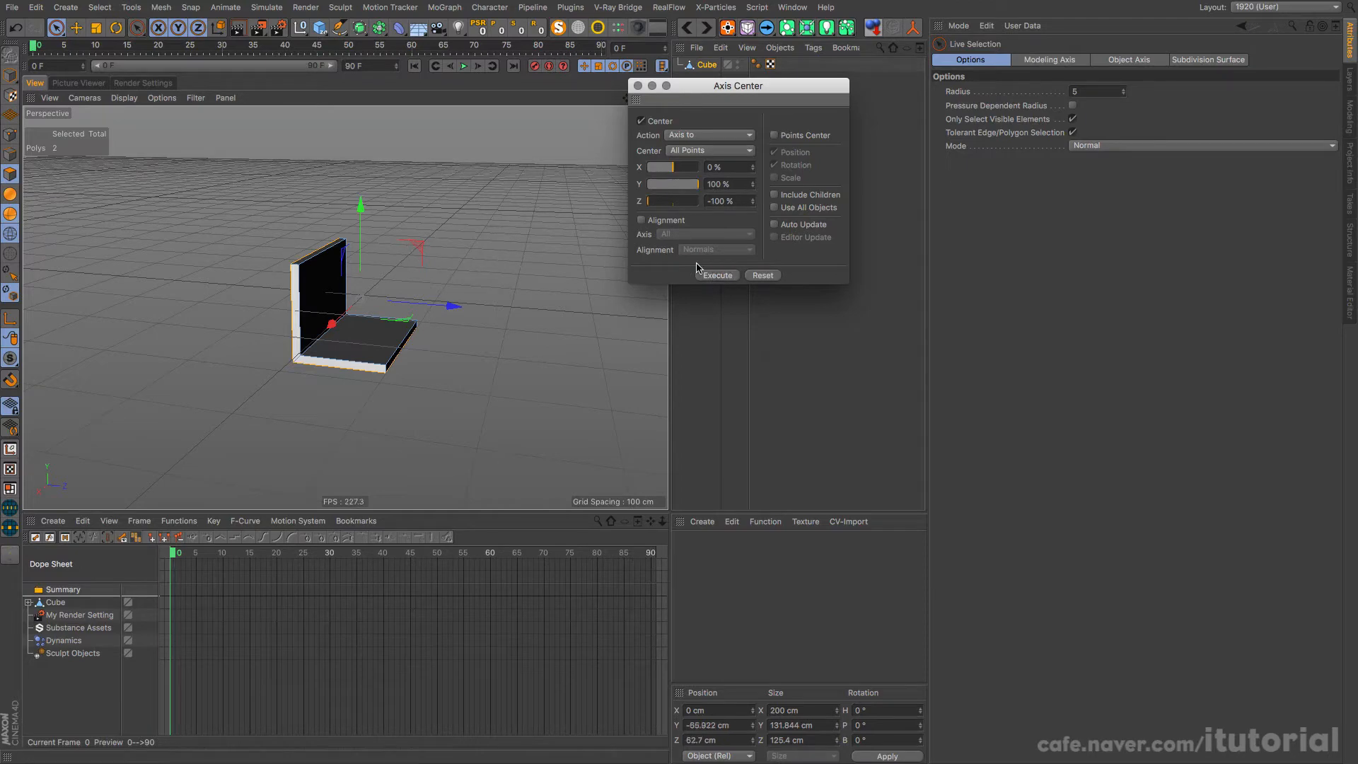
click(10, 76)
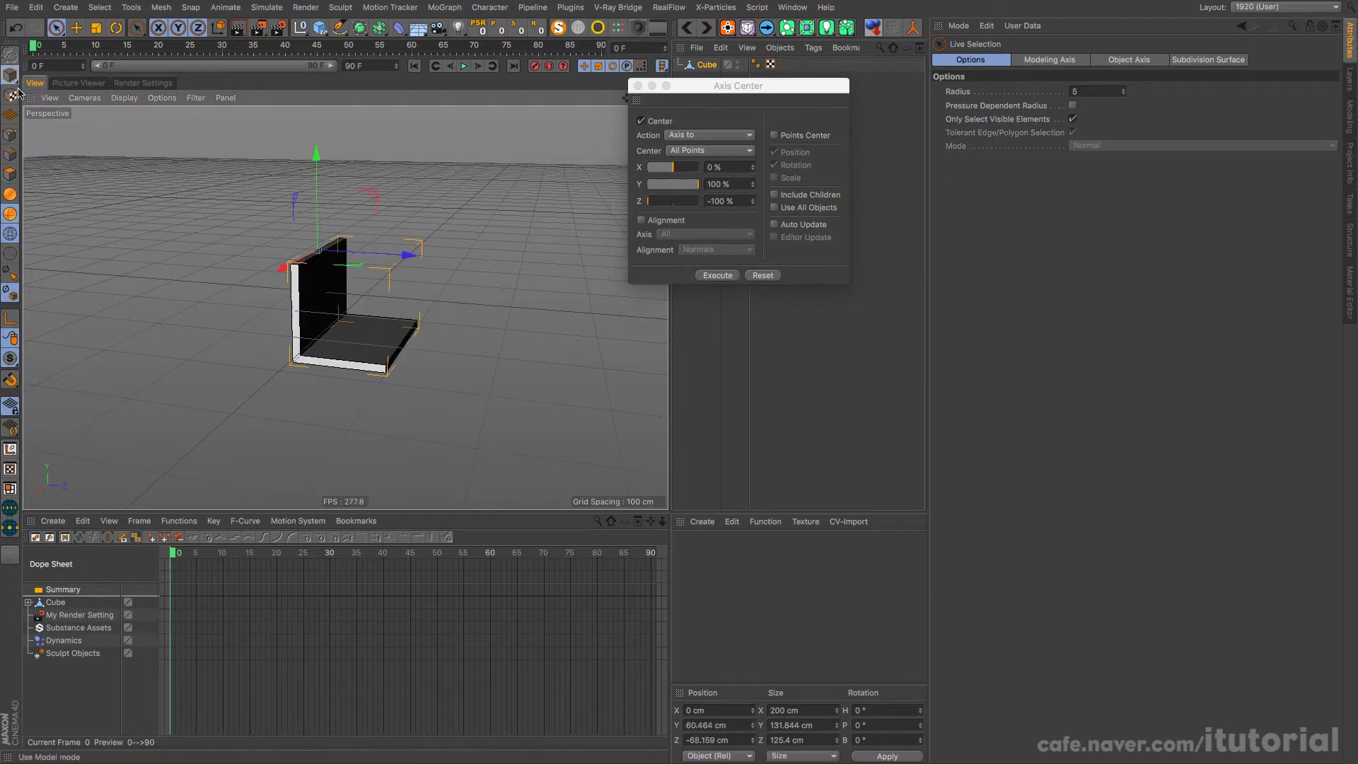
alt+drag(309, 241, 385, 319)
click(637, 86)
key(r)
key(ctrl+z)
click(76, 27)
click(432, 275)
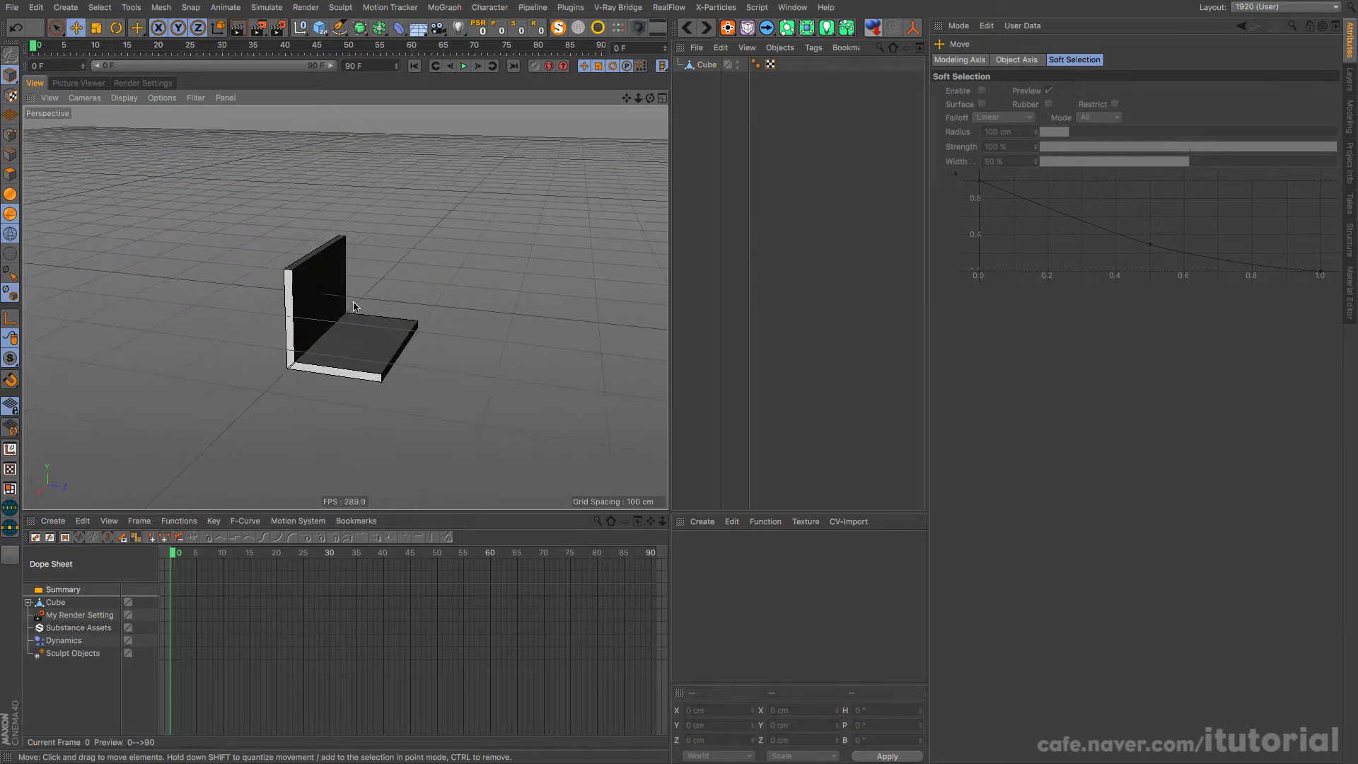
Step: Add a MoGraph Cloner and make the seat object its child
alt+right_drag(386, 320, 365, 325)
alt+middle_drag(369, 317, 344, 307)
alt+right_drag(361, 310, 327, 324)
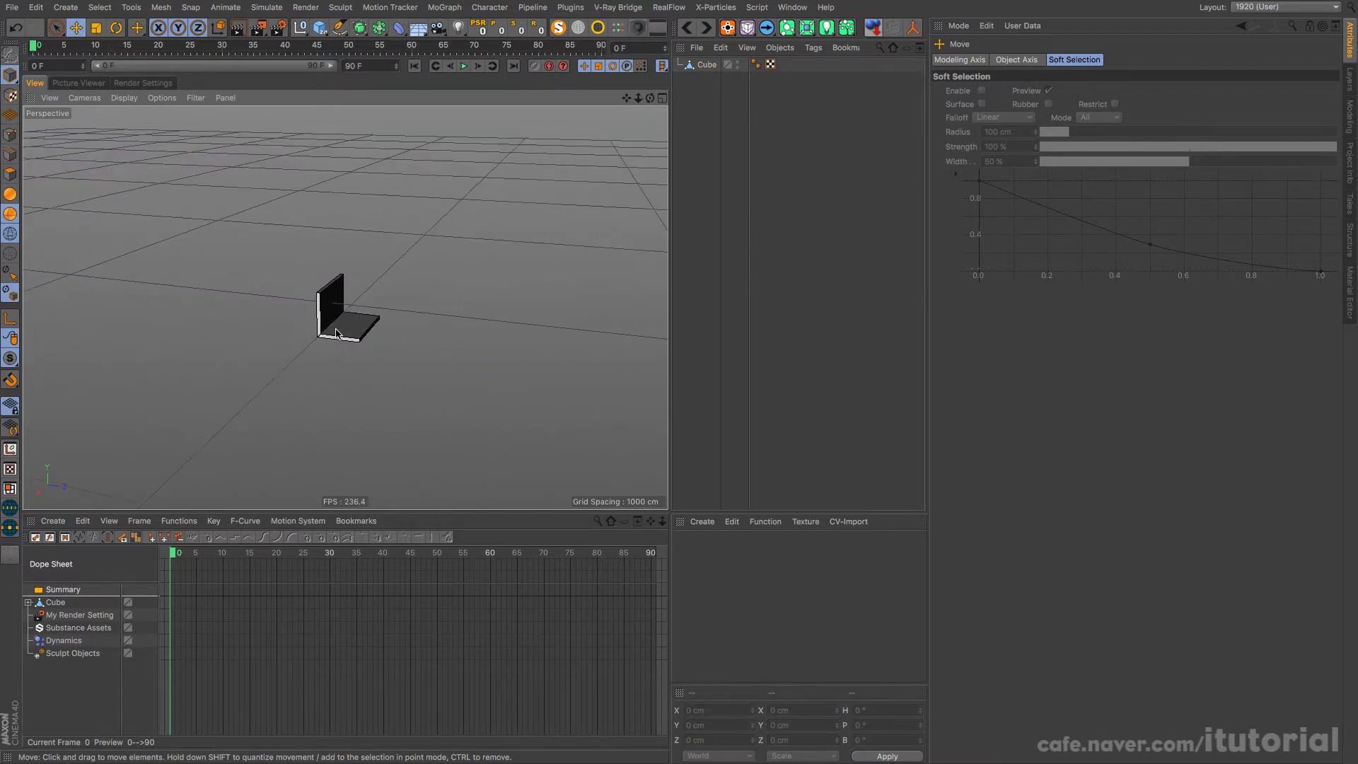
alt+drag(327, 324, 340, 359)
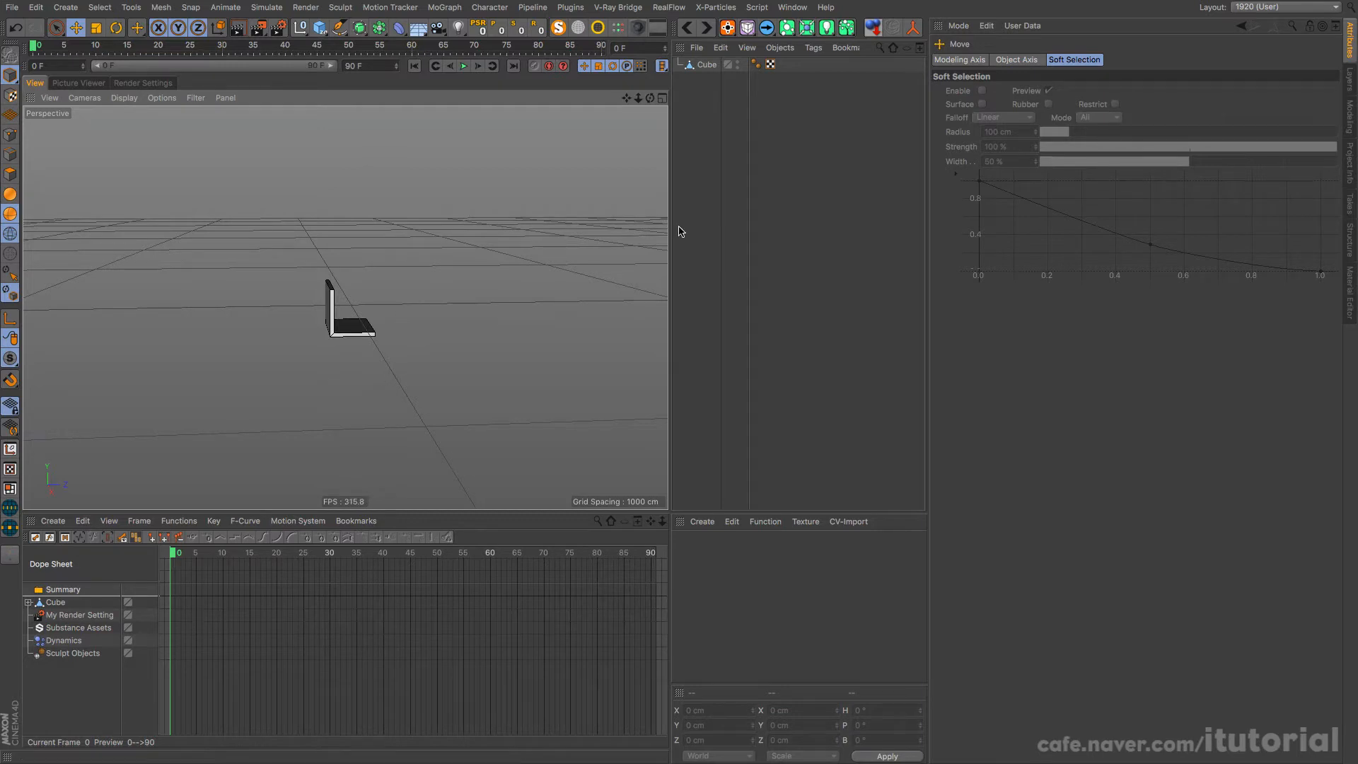
click(702, 65)
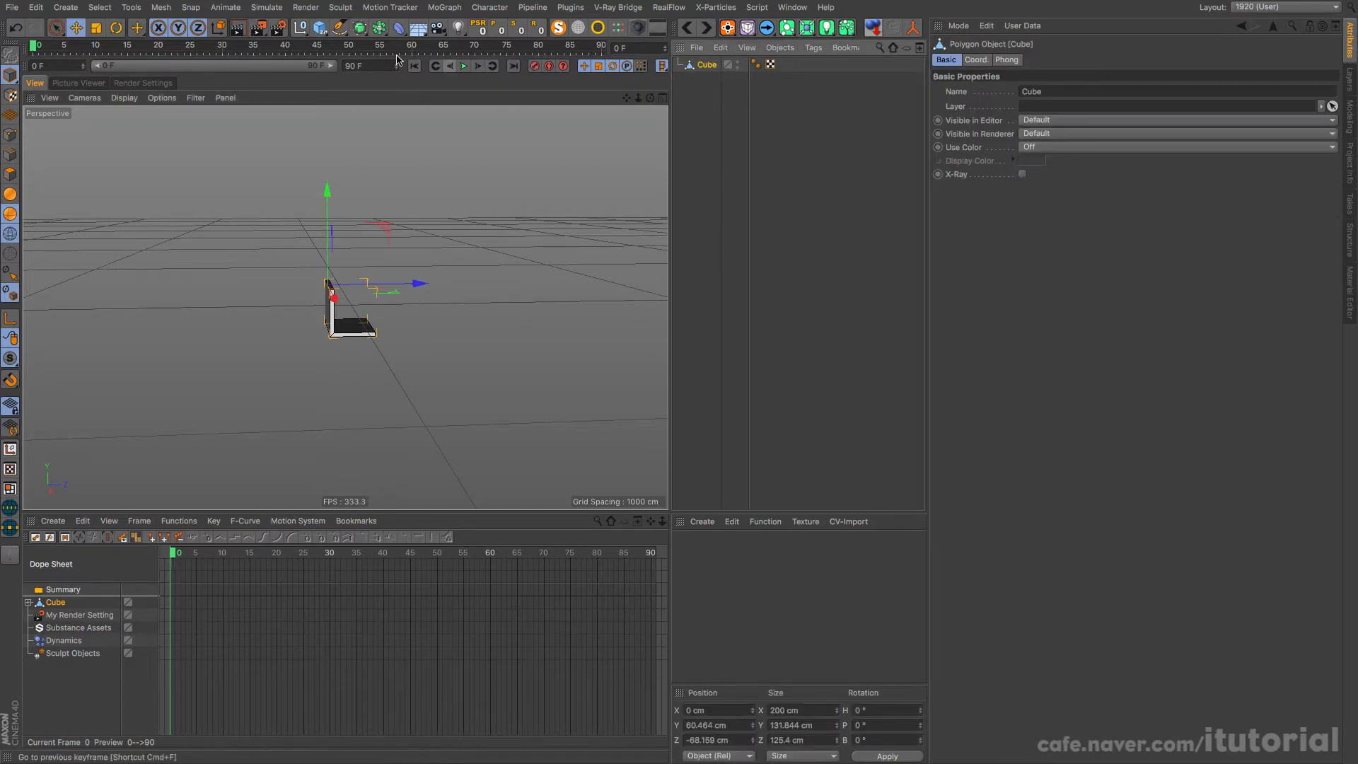
click(437, 9)
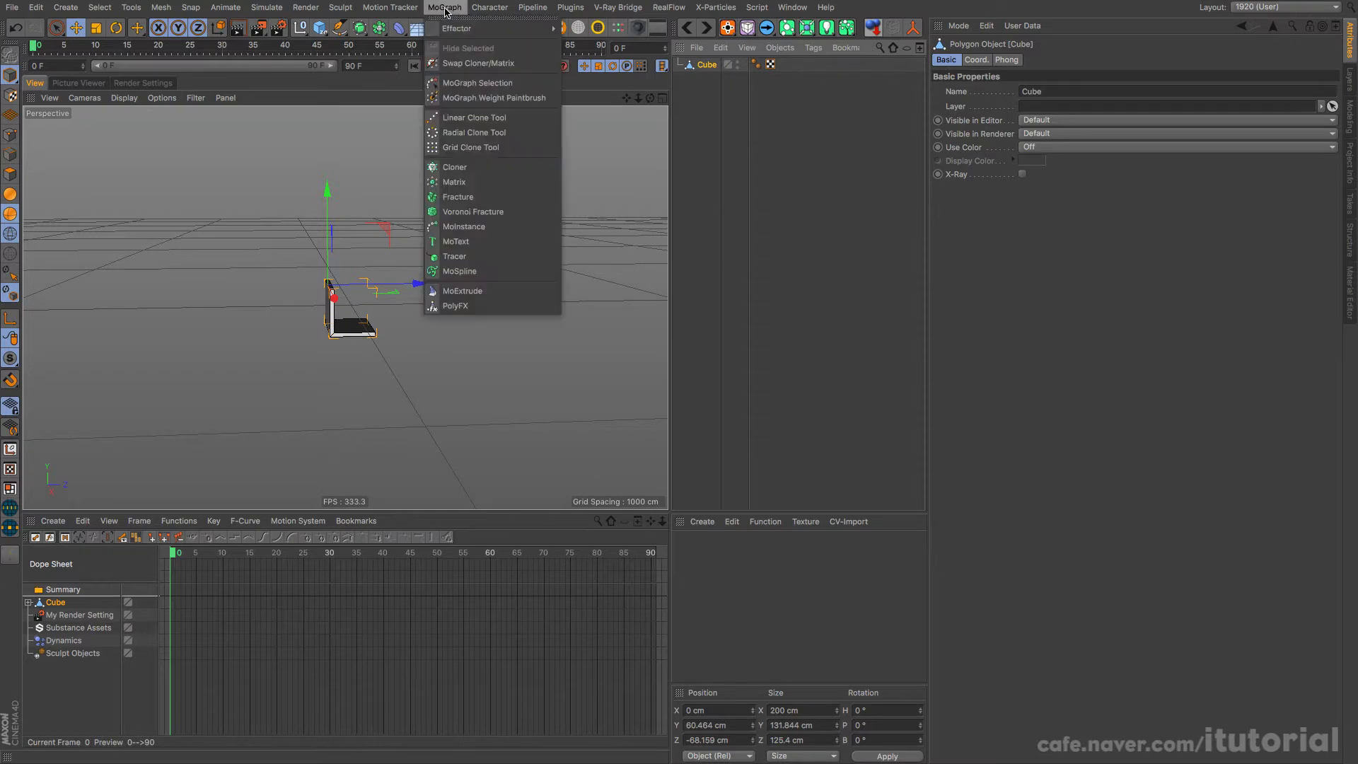
click(488, 169)
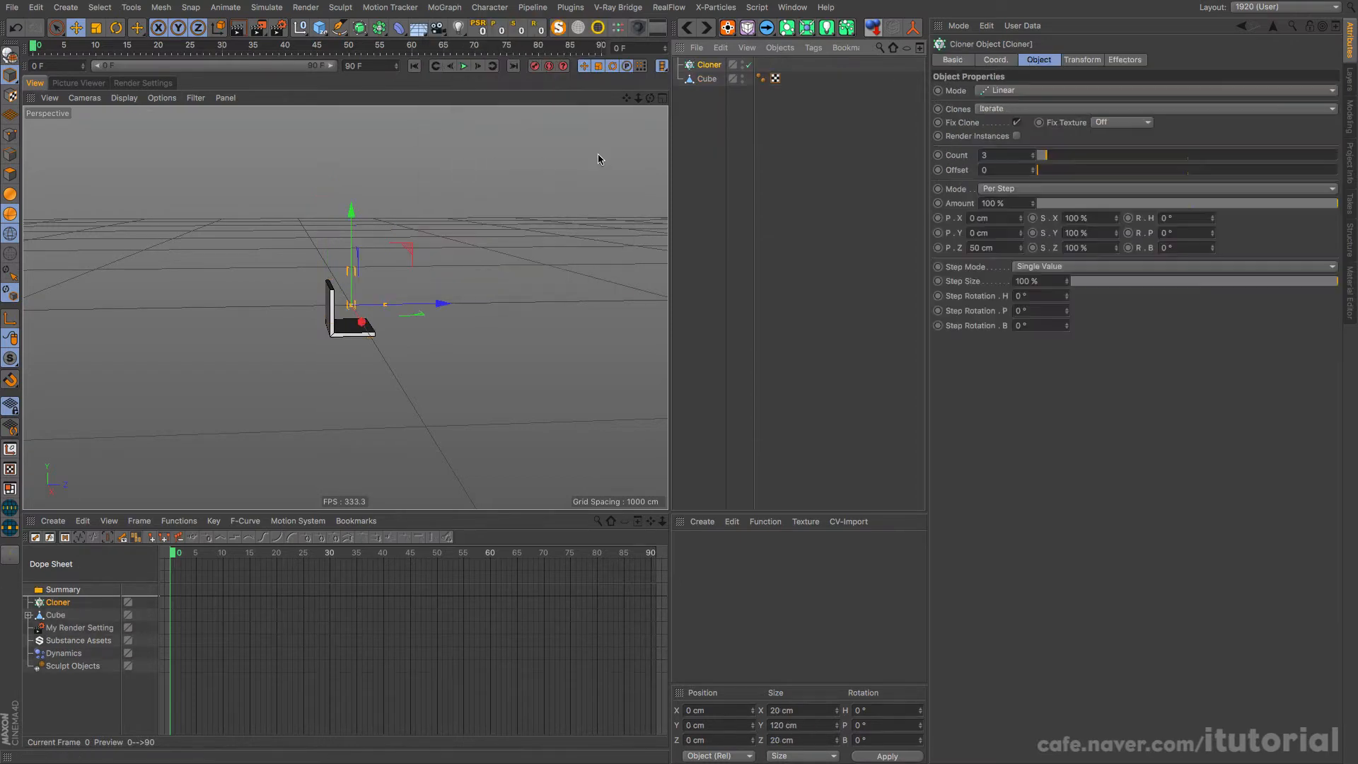
mouse_move(707, 78)
mouse_down()
mouse_move(722, 68)
mouse_move(709, 65)
mouse_up()
click(708, 65)
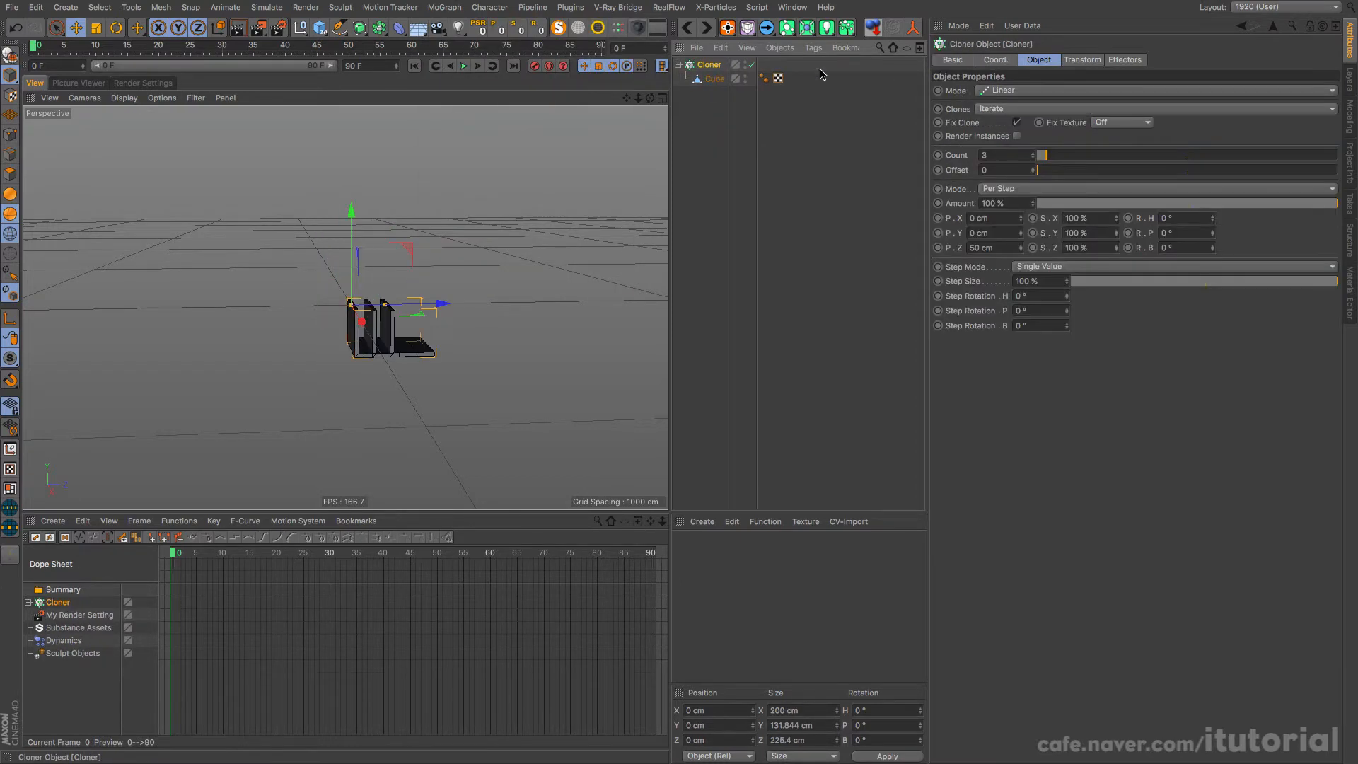
Step: Set the cloner to Radial mode in the ZY plane
click(1040, 90)
click(1018, 128)
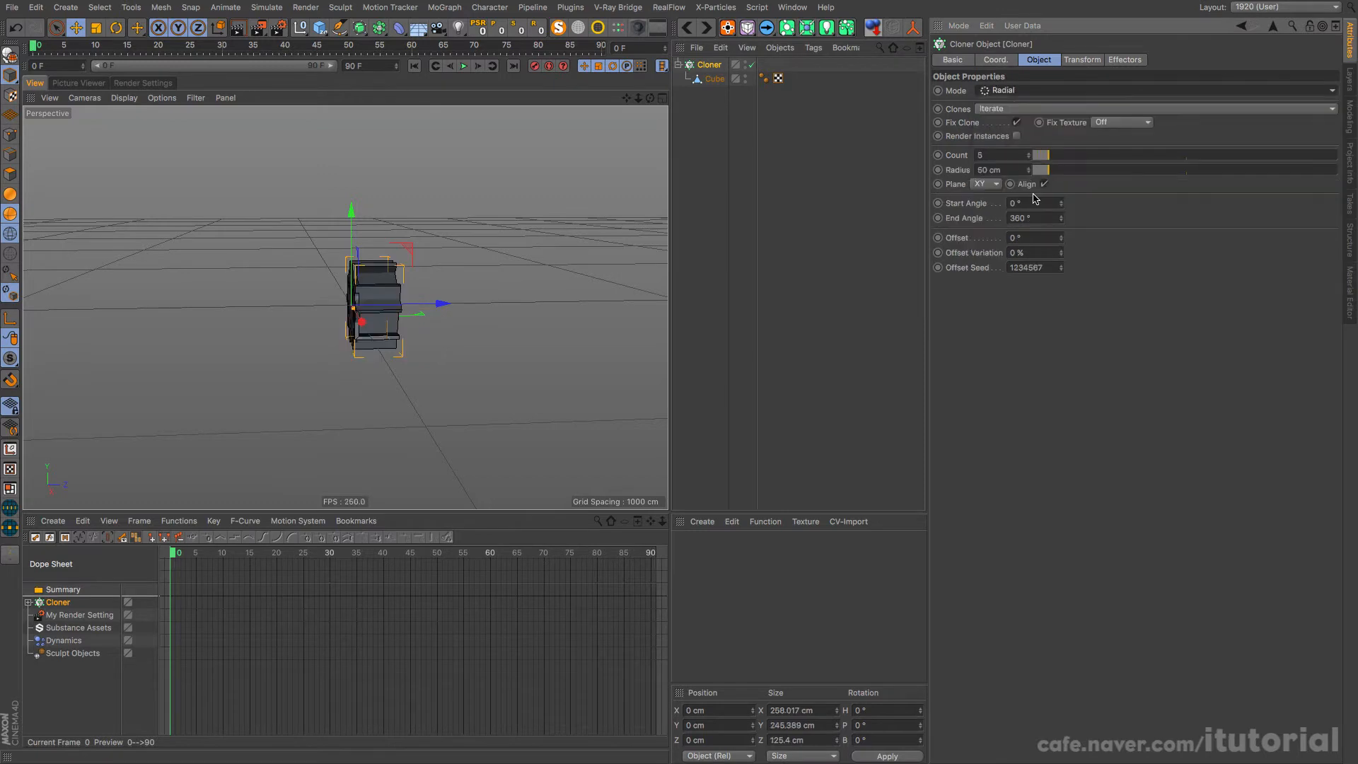
click(993, 185)
click(986, 210)
Step: Set the radial cloner's radius to 548 cm and its count to 13
alt+middle_drag(451, 298, 425, 283)
drag(1048, 170, 1160, 170)
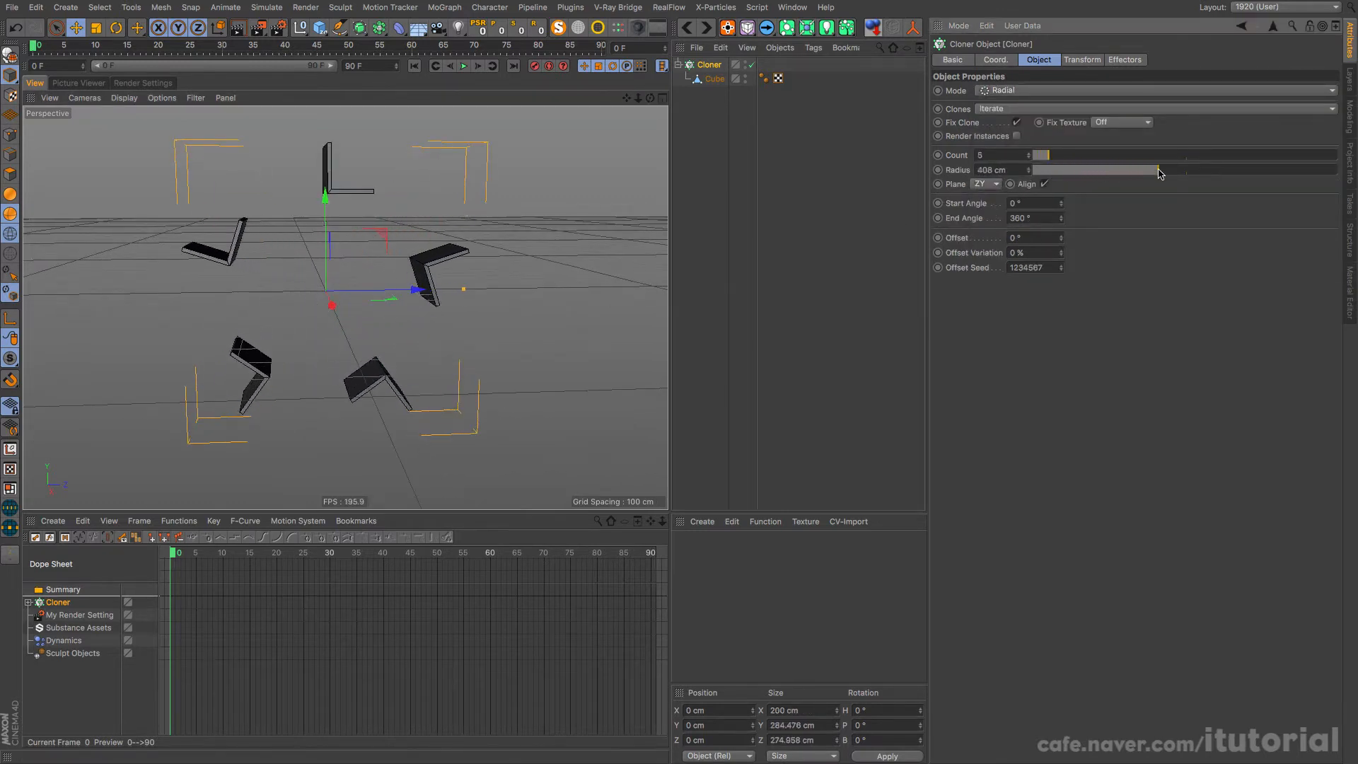
drag(1050, 155, 1063, 156)
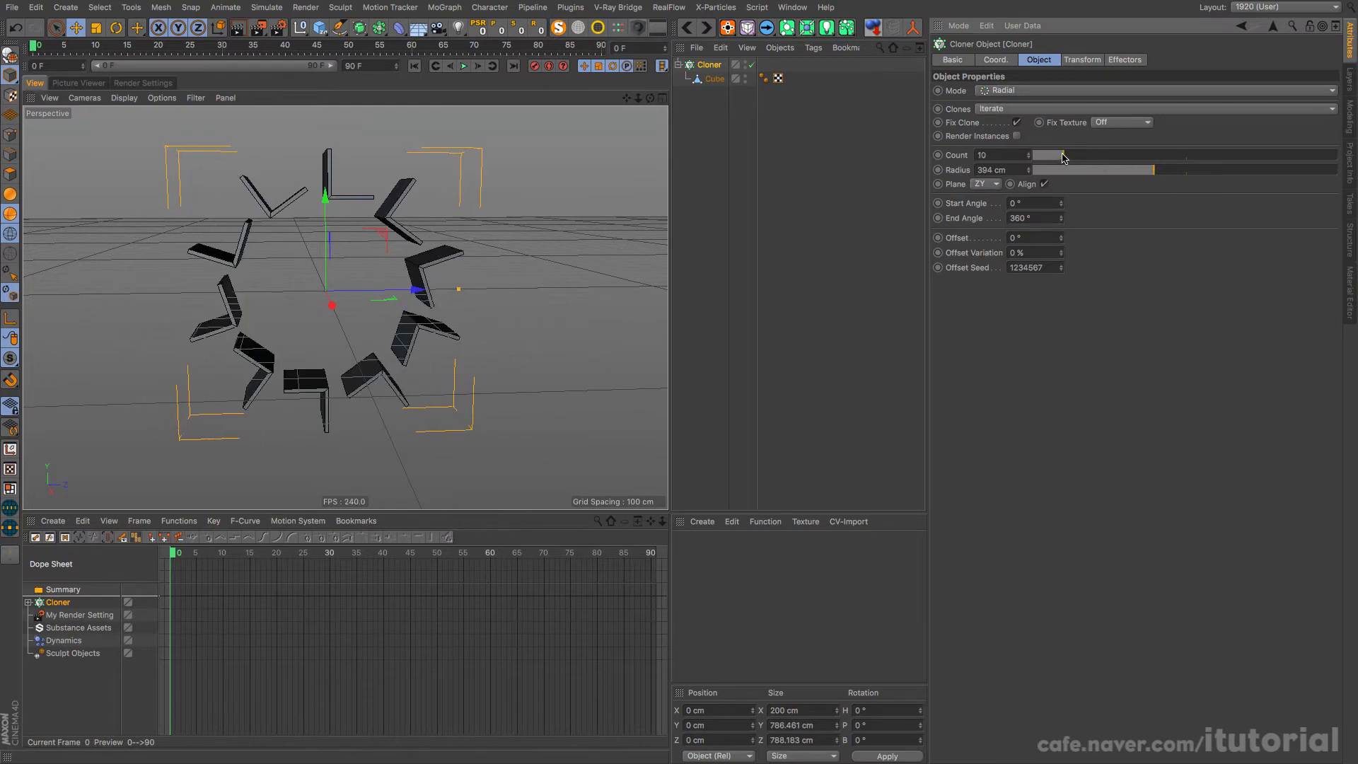
drag(1159, 171, 1201, 171)
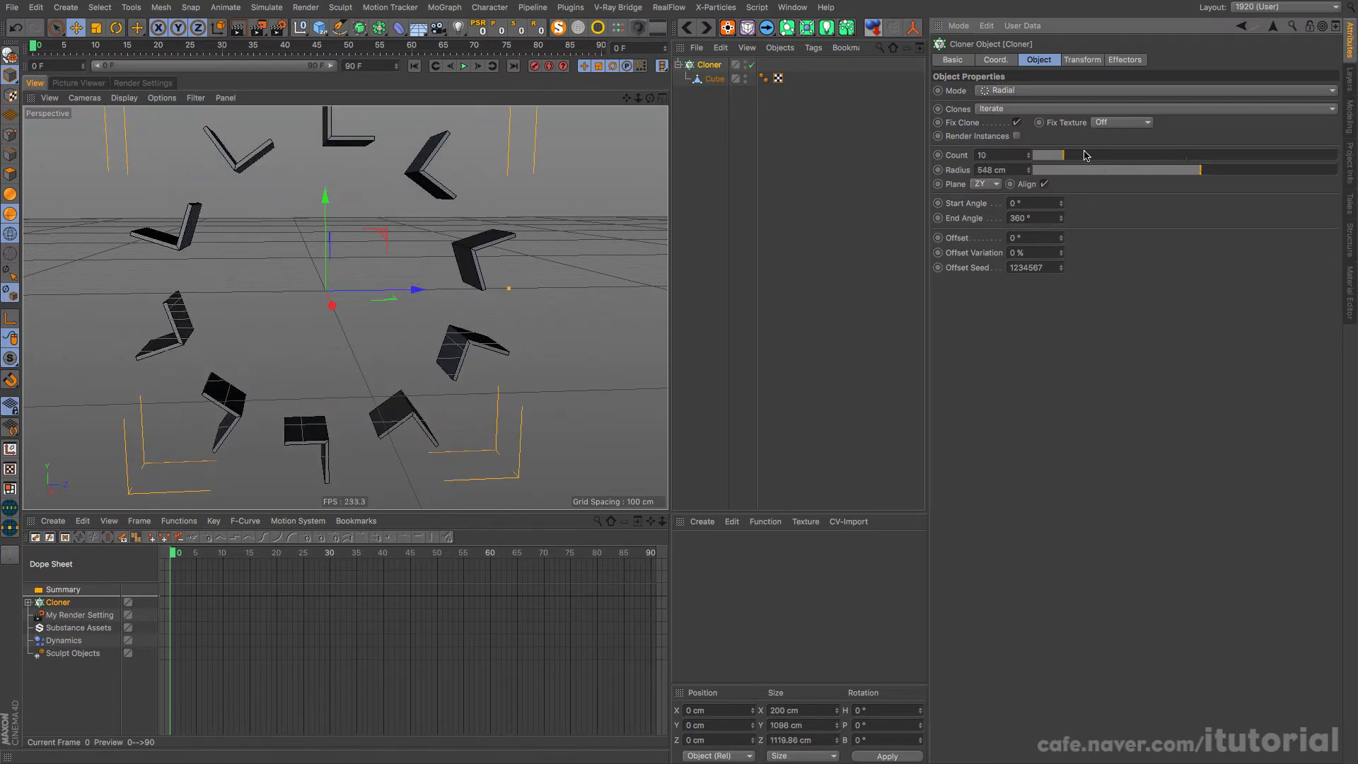
drag(1066, 157, 1073, 156)
scroll(413, 327, down, 3)
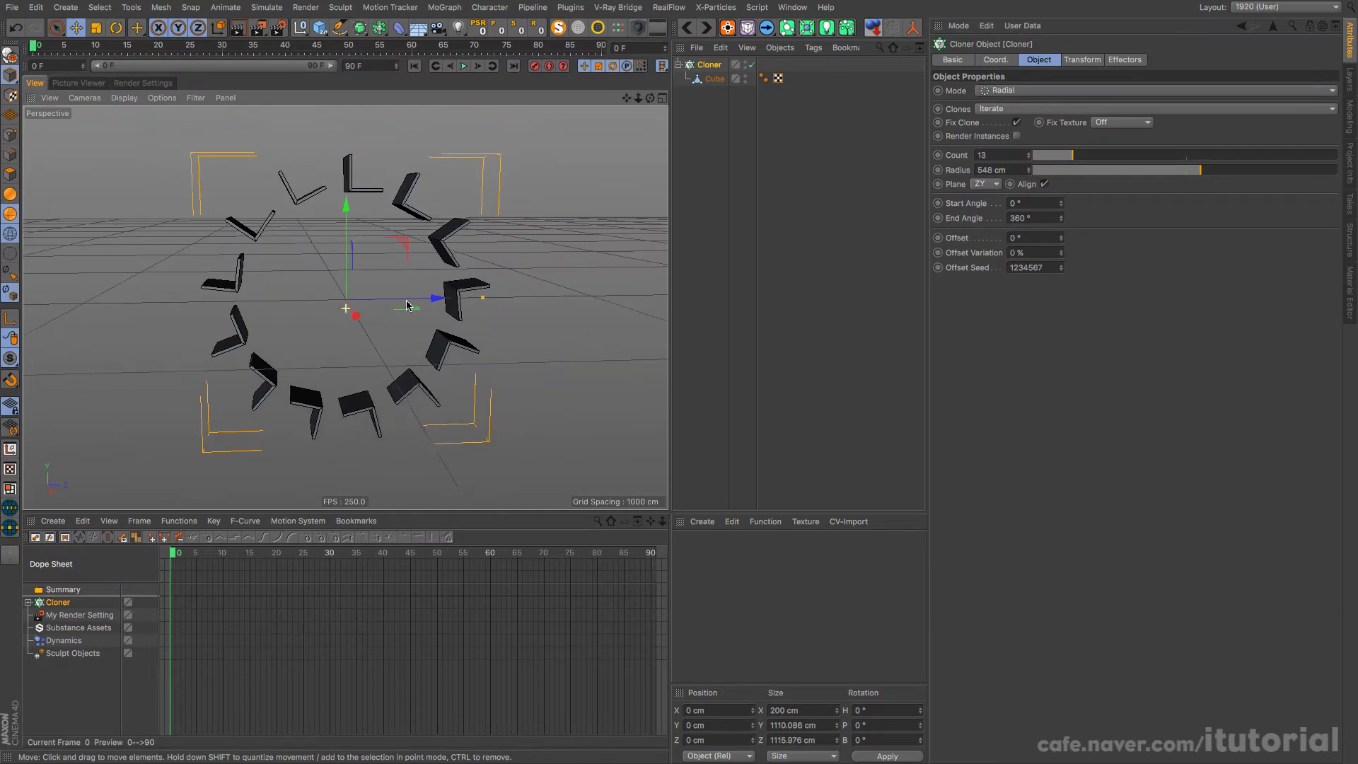
Step: Turn off Align on the radial cloner so the seats stay upright, and try out its Offset rotation
mouse_move(413, 328)
alt+mouse_down()
mouse_move(385, 323)
mouse_move(404, 318)
alt+mouse_up()
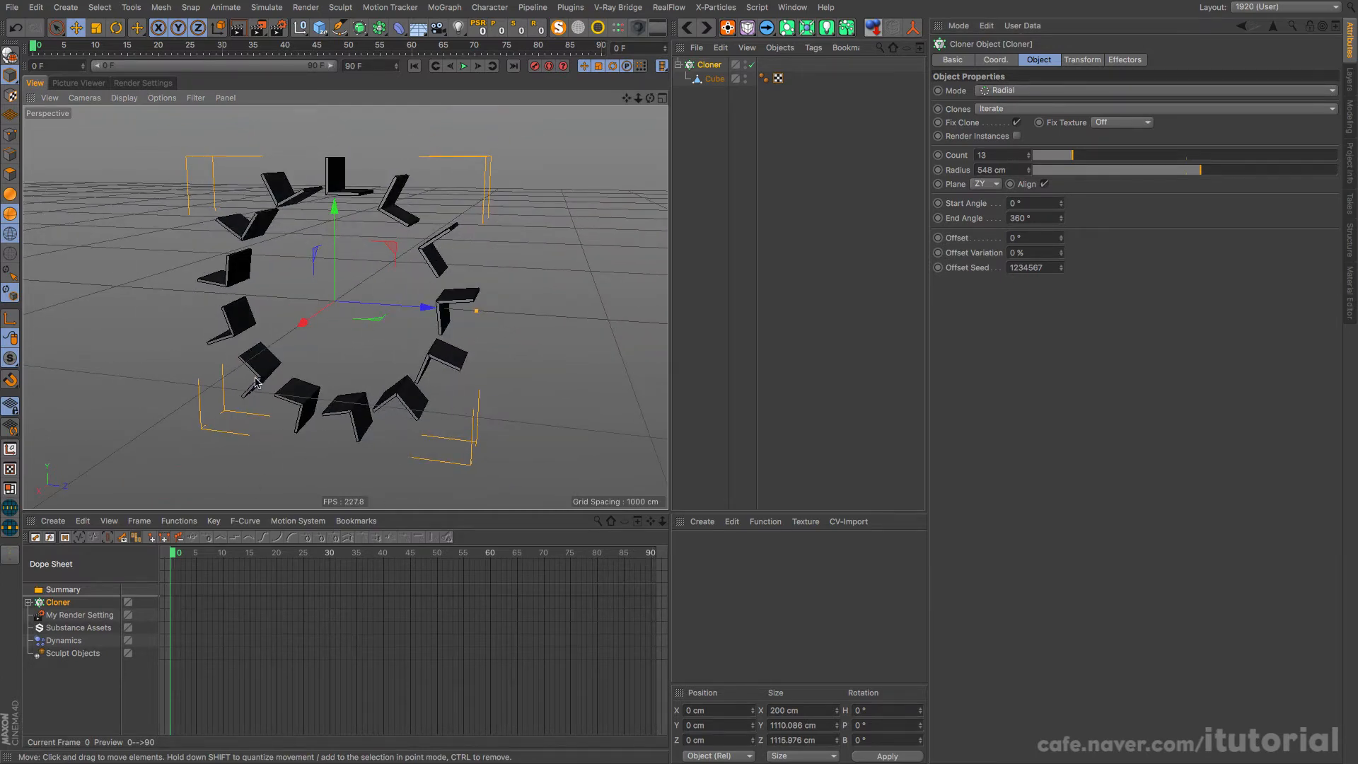
click(1045, 184)
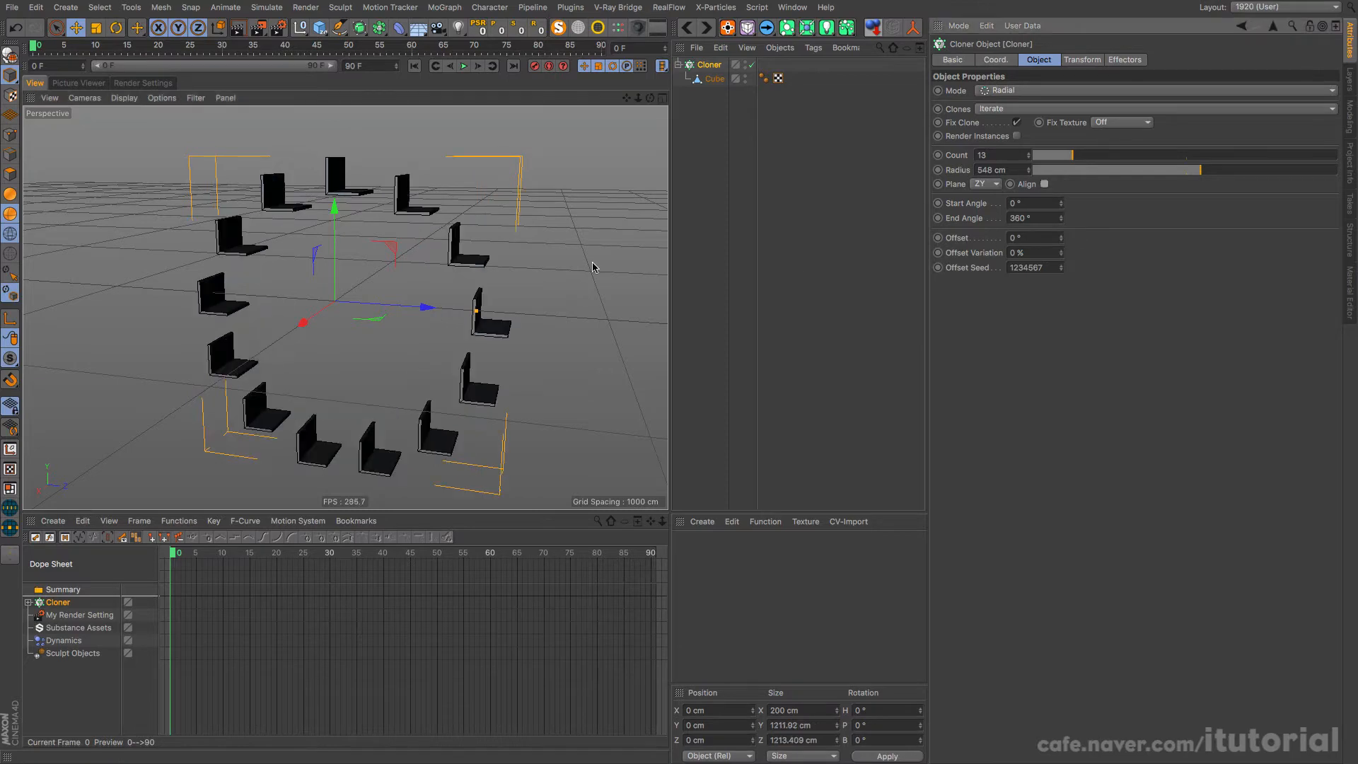
alt+drag(376, 275, 420, 266)
alt+drag(316, 264, 434, 270)
alt+middle_drag(410, 254, 412, 262)
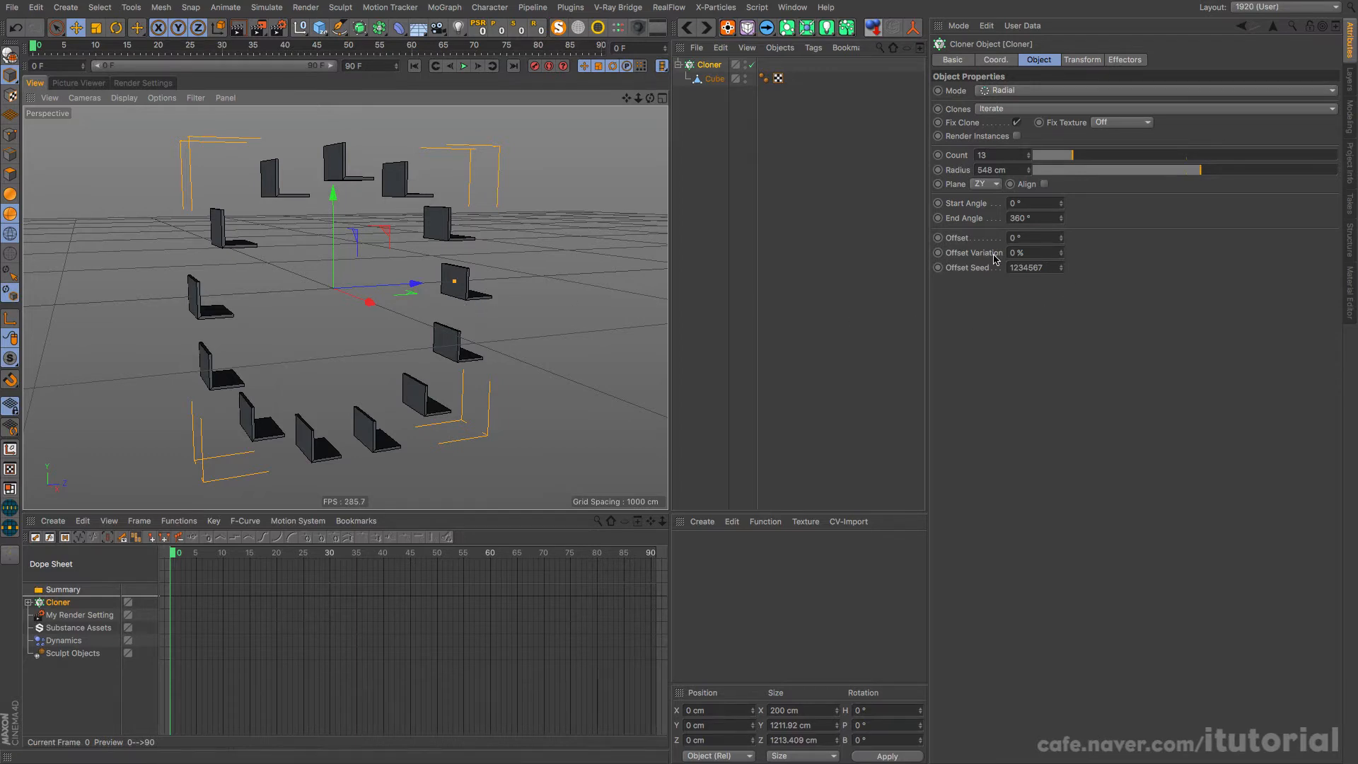
drag(1060, 238, 832, 259)
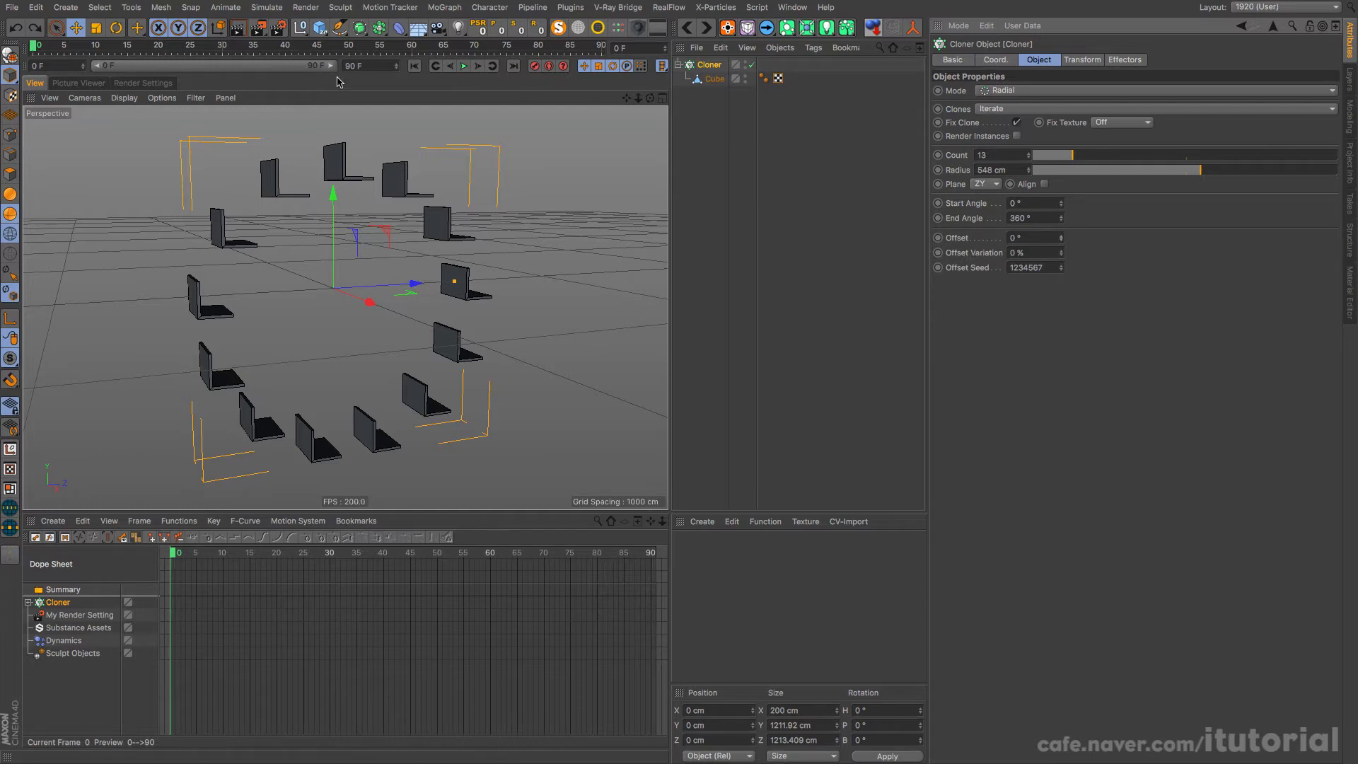
Step: Extend the animation to 300 frames and widen the preview range to cover all of it
click(369, 65)
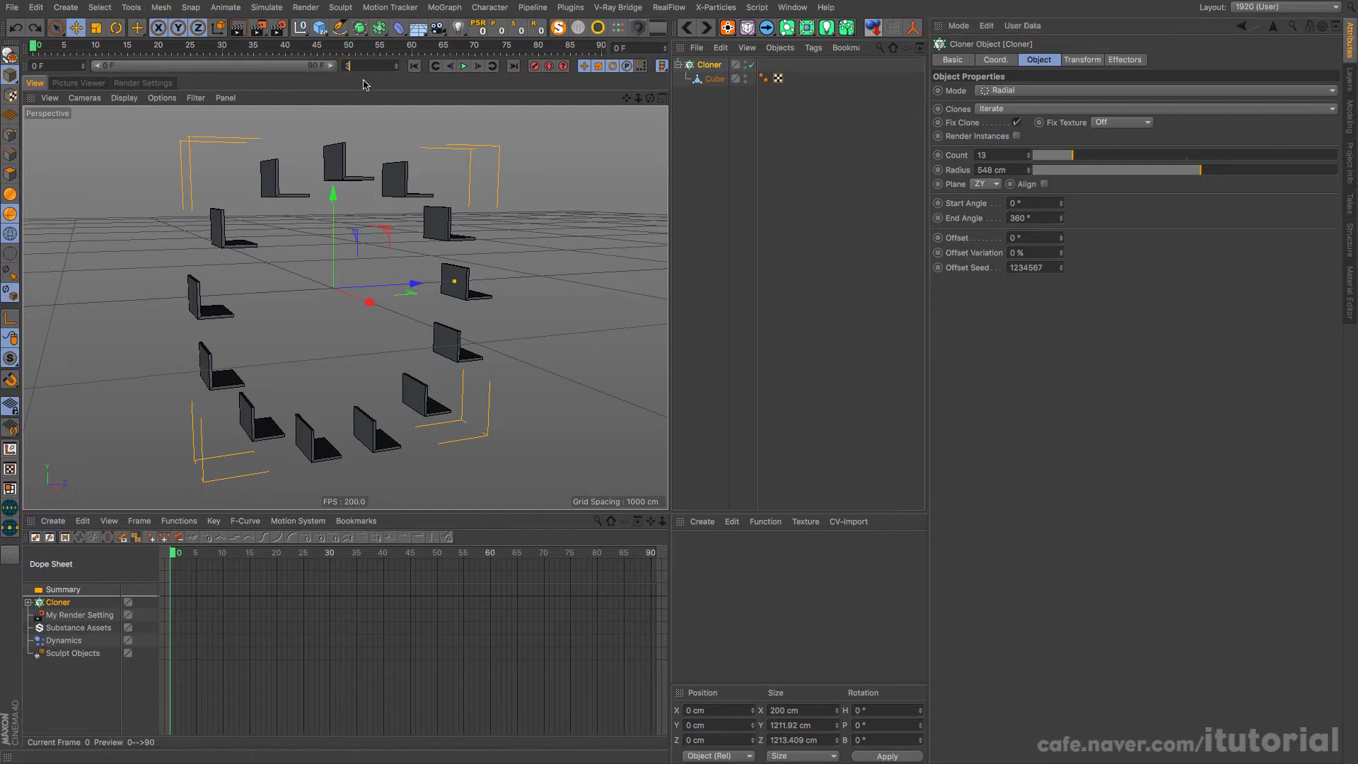
text(300)
key(Return)
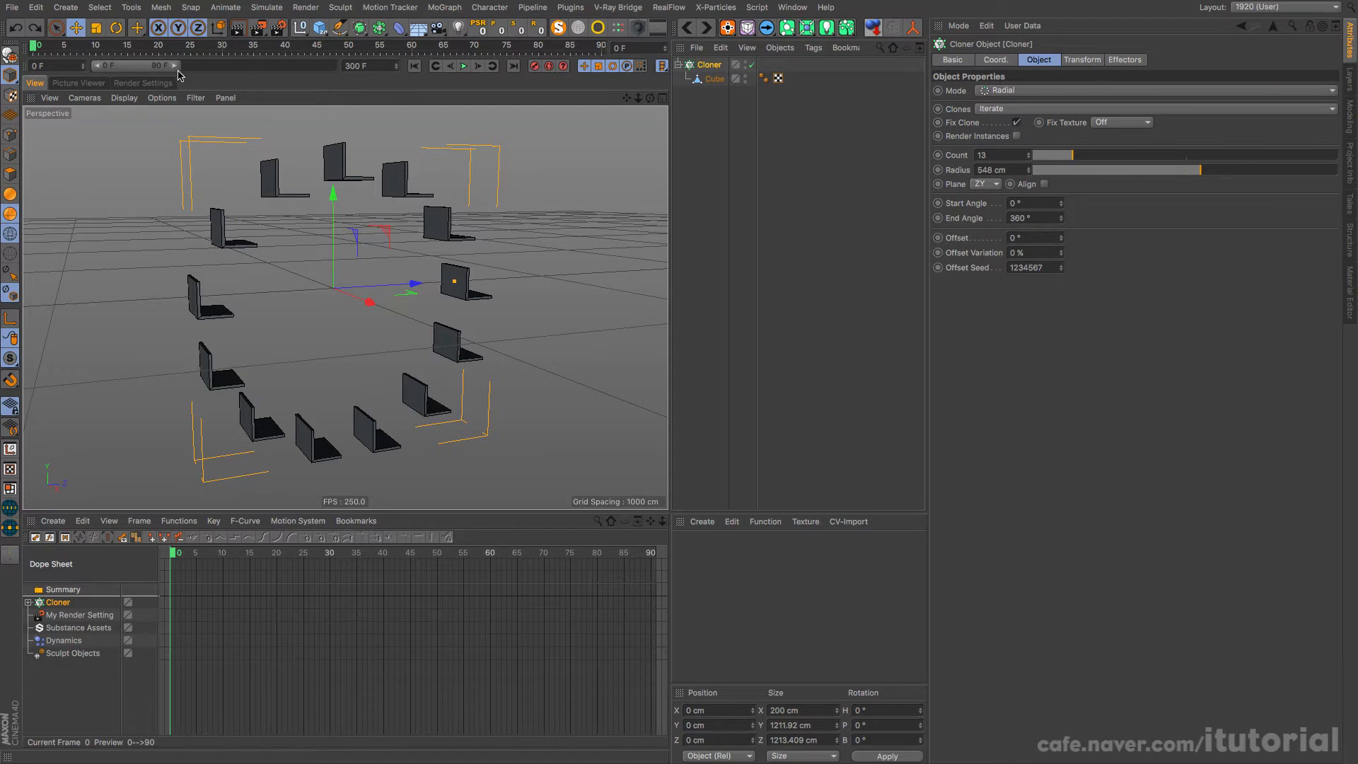
drag(174, 66, 357, 71)
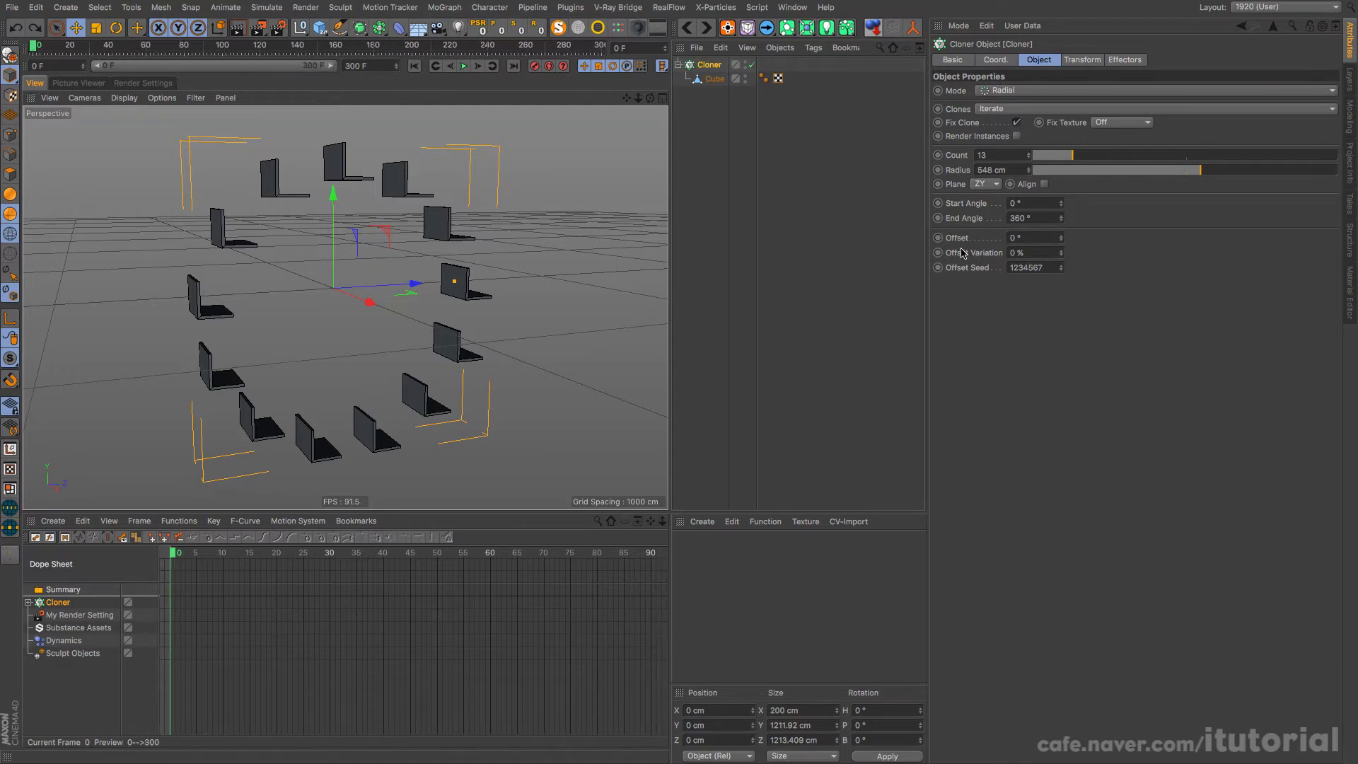
Step: Keyframe the cloner's Offset at 0° on frame 0 and 360° on frame 300
ctrl+click(939, 238)
drag(520, 48, 605, 48)
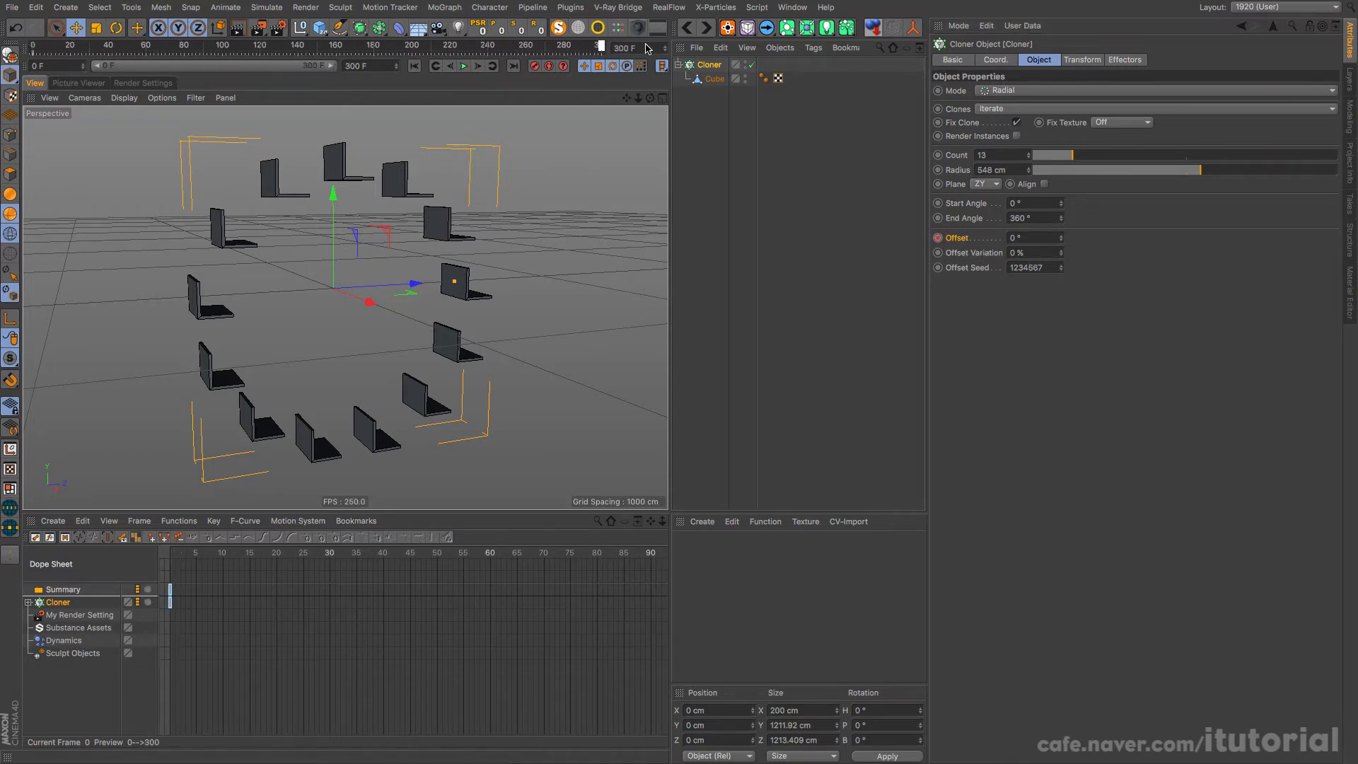
click(1025, 238)
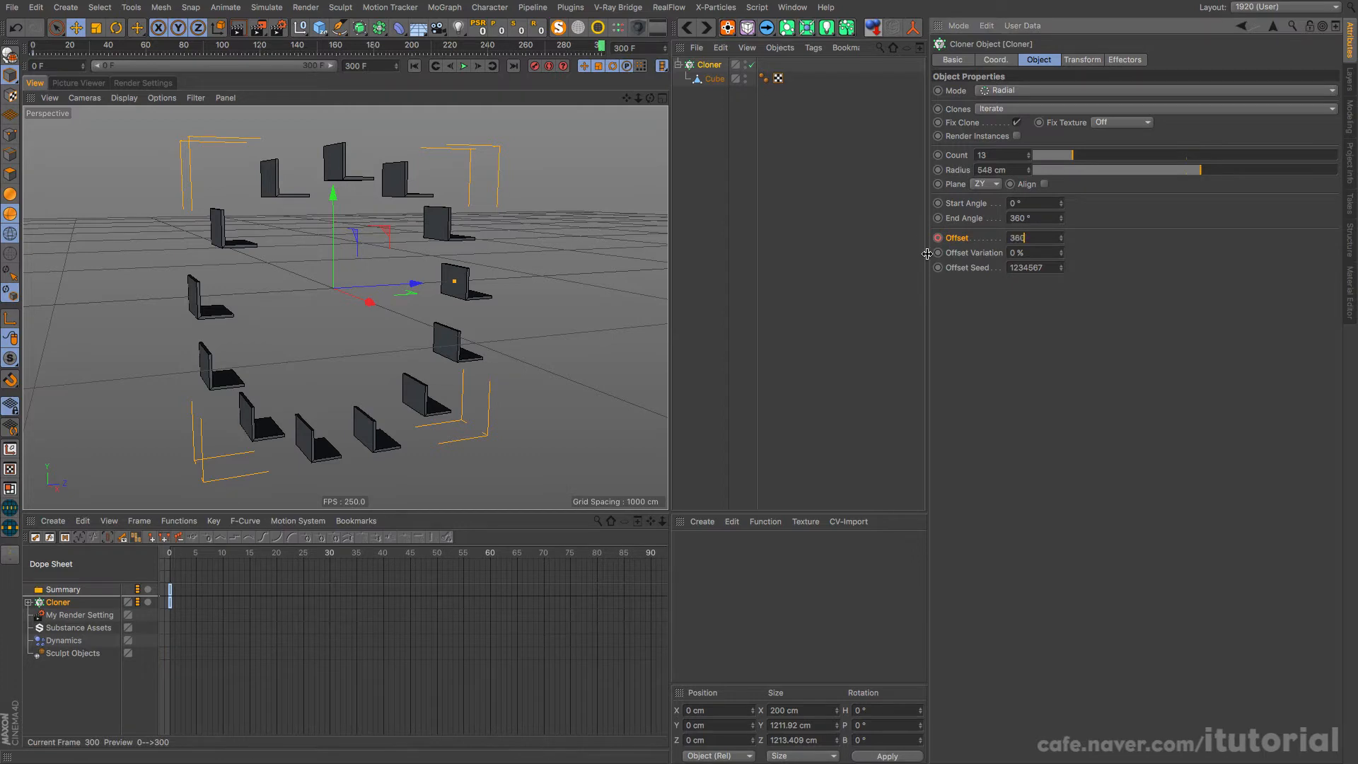
ctrl+click(938, 238)
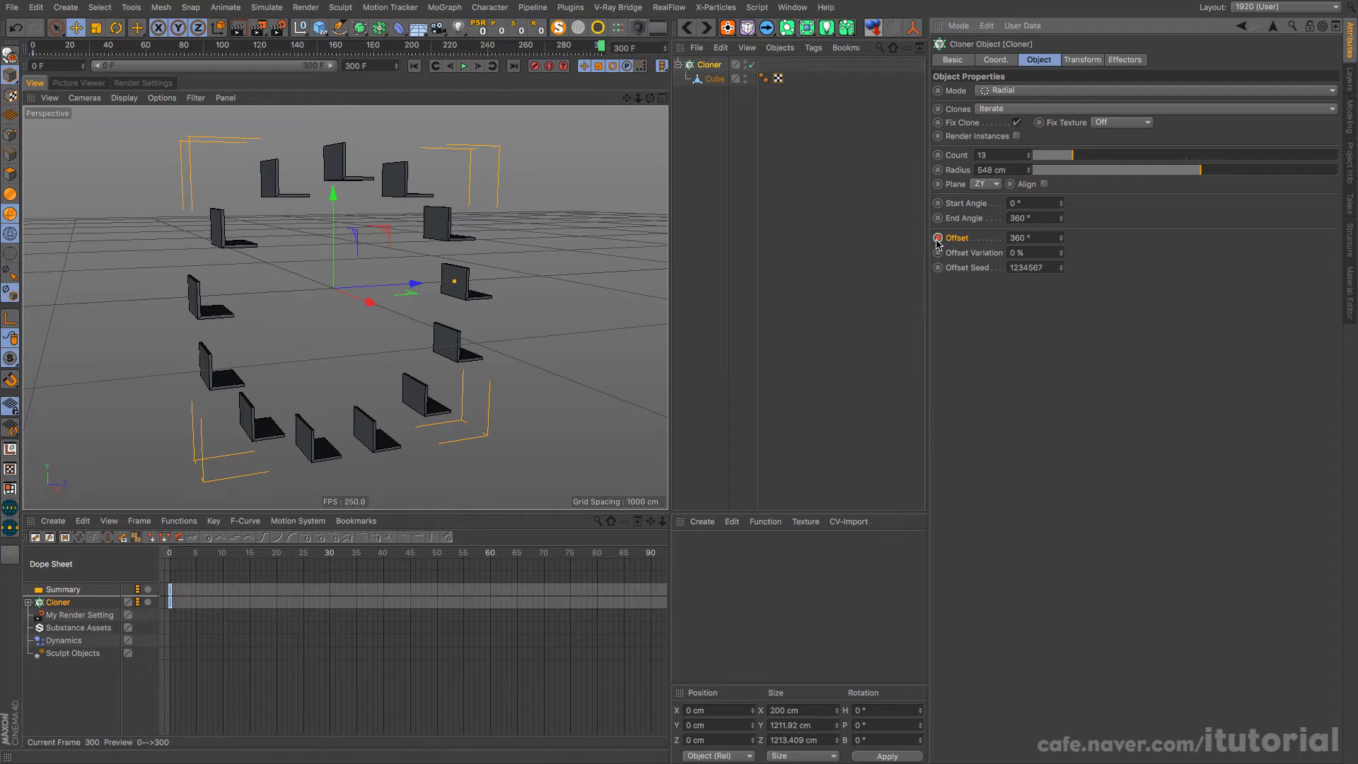
Step: Play the seat rotation from the first frame to check its motion, and return to the start
click(414, 66)
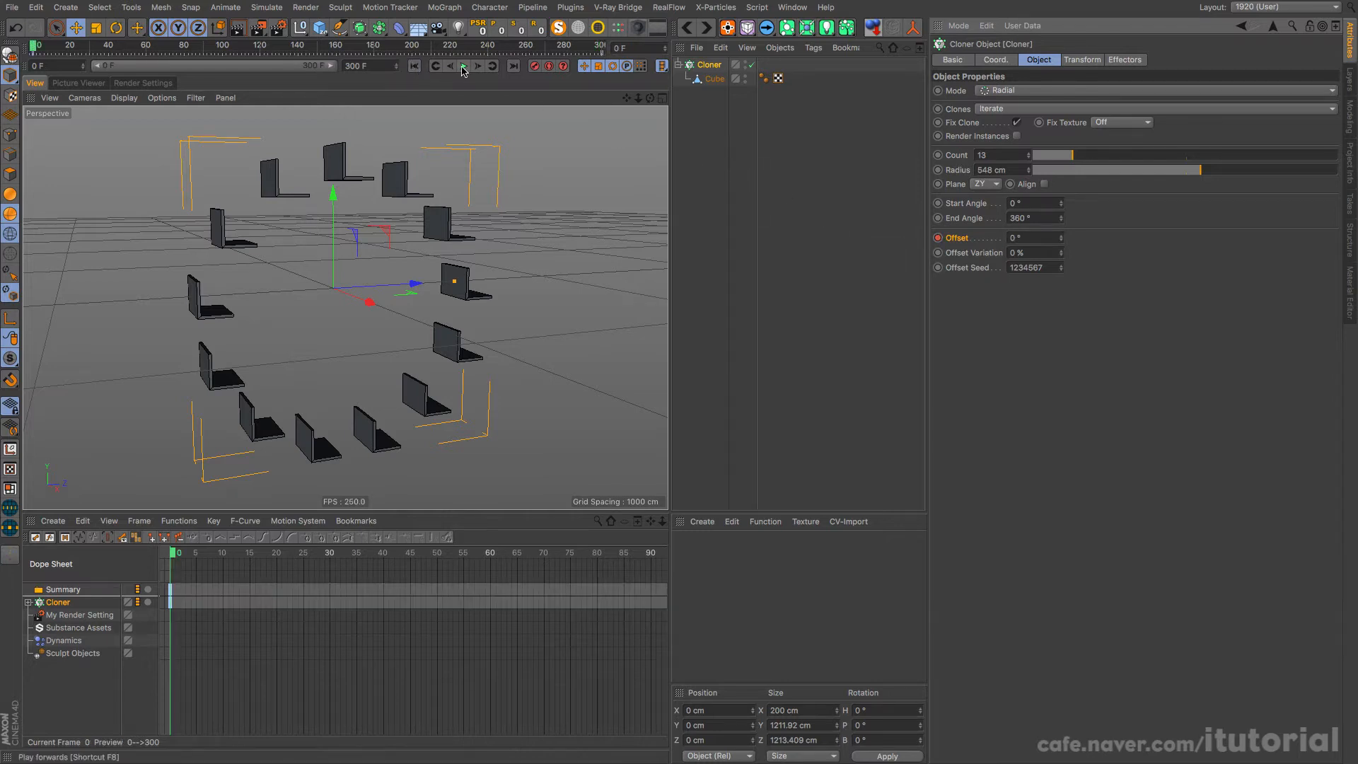
click(463, 66)
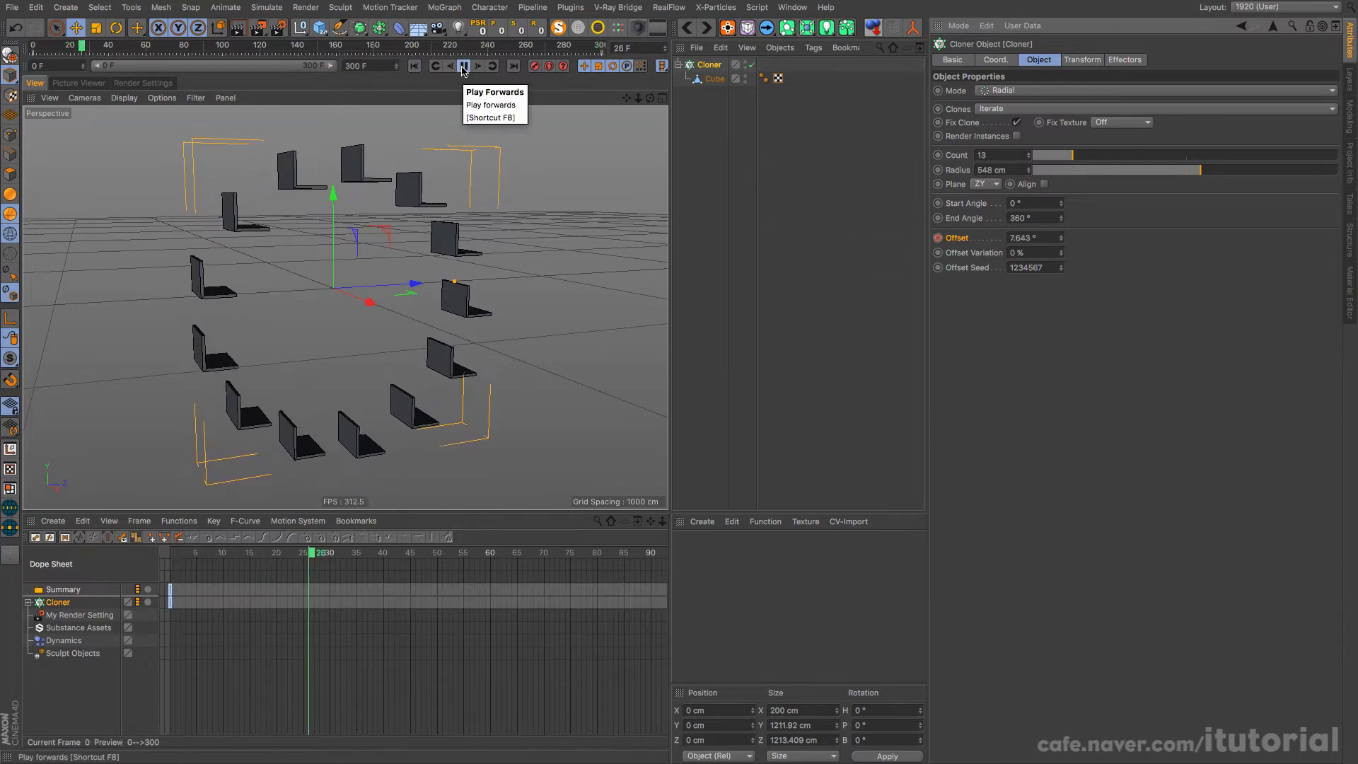
click(463, 66)
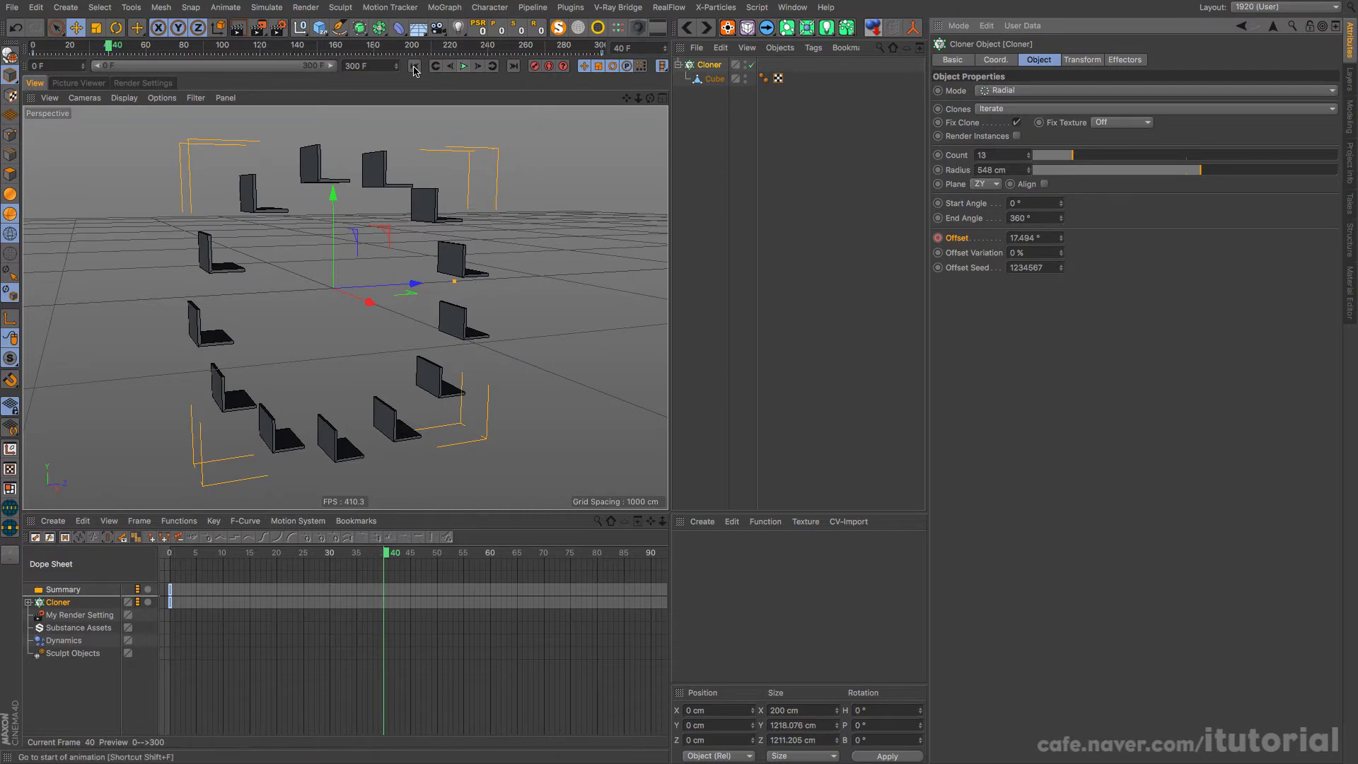
key(shift+f)
Step: Set both keys of the cloner's Offset track to linear interpolation
click(493, 605)
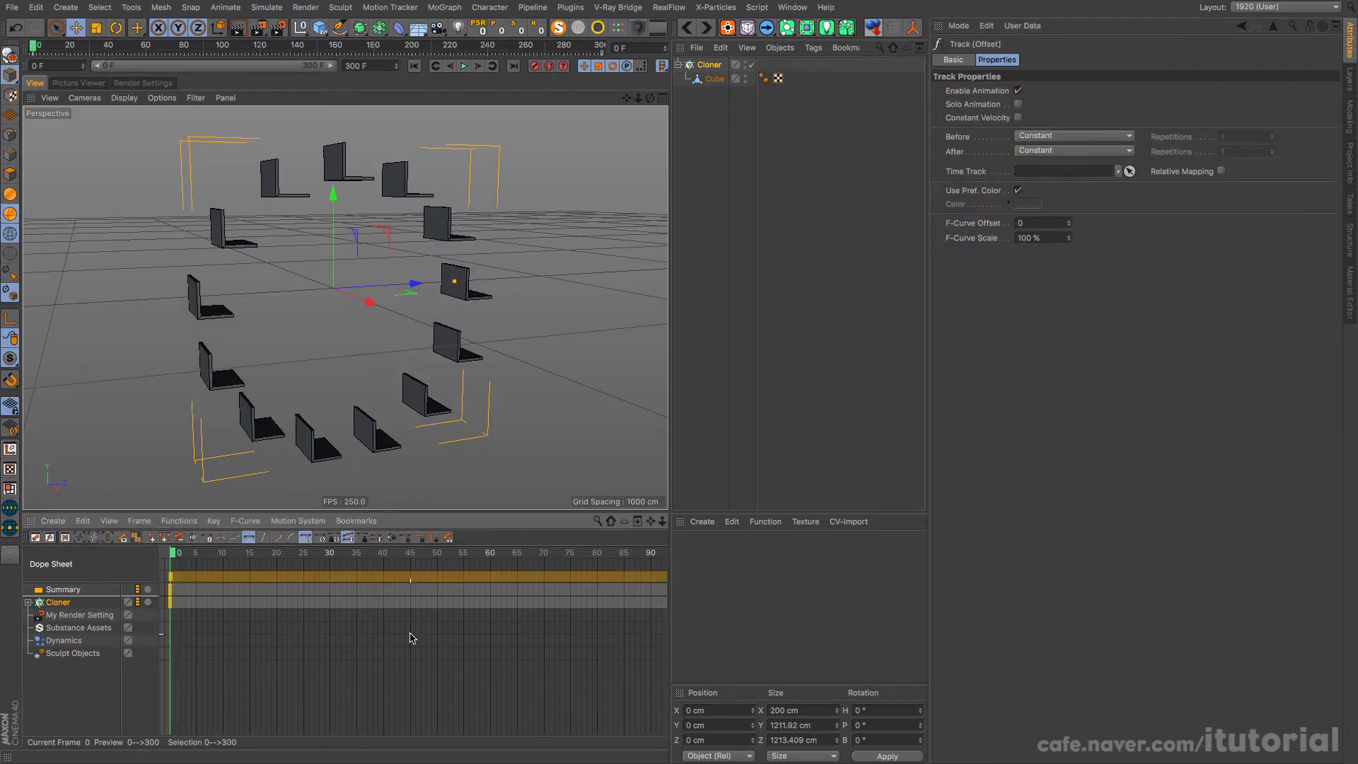
key(h)
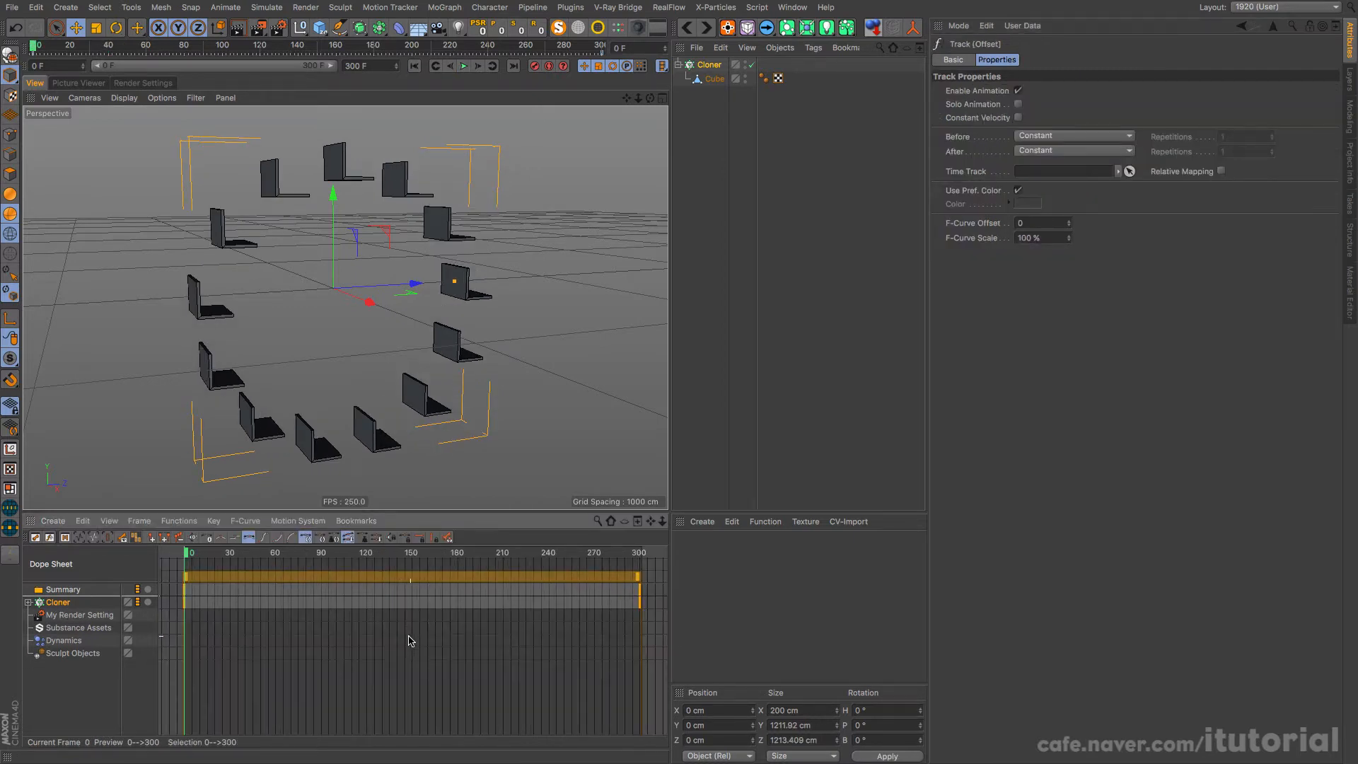
click(222, 539)
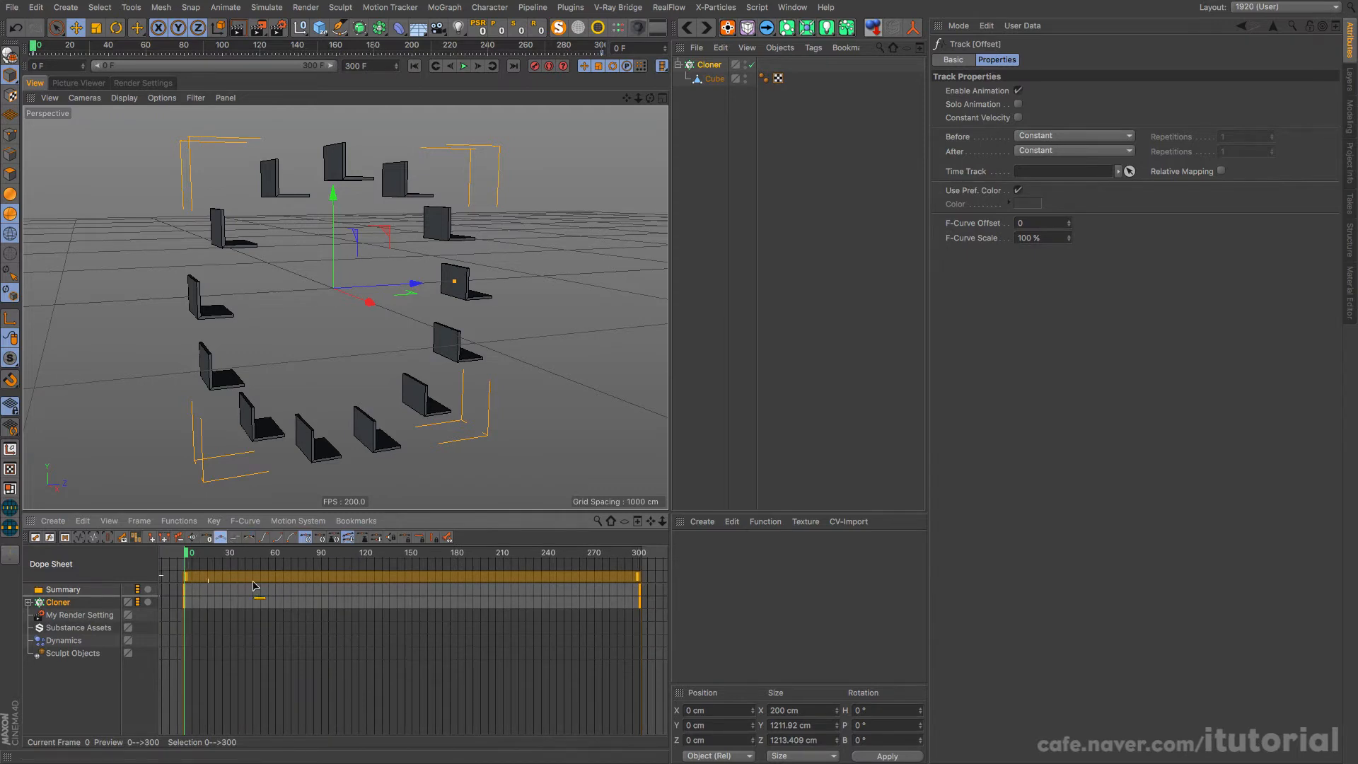
Step: Play back the rotation with linear keys to check its speed, and rewind to frame 0
click(464, 66)
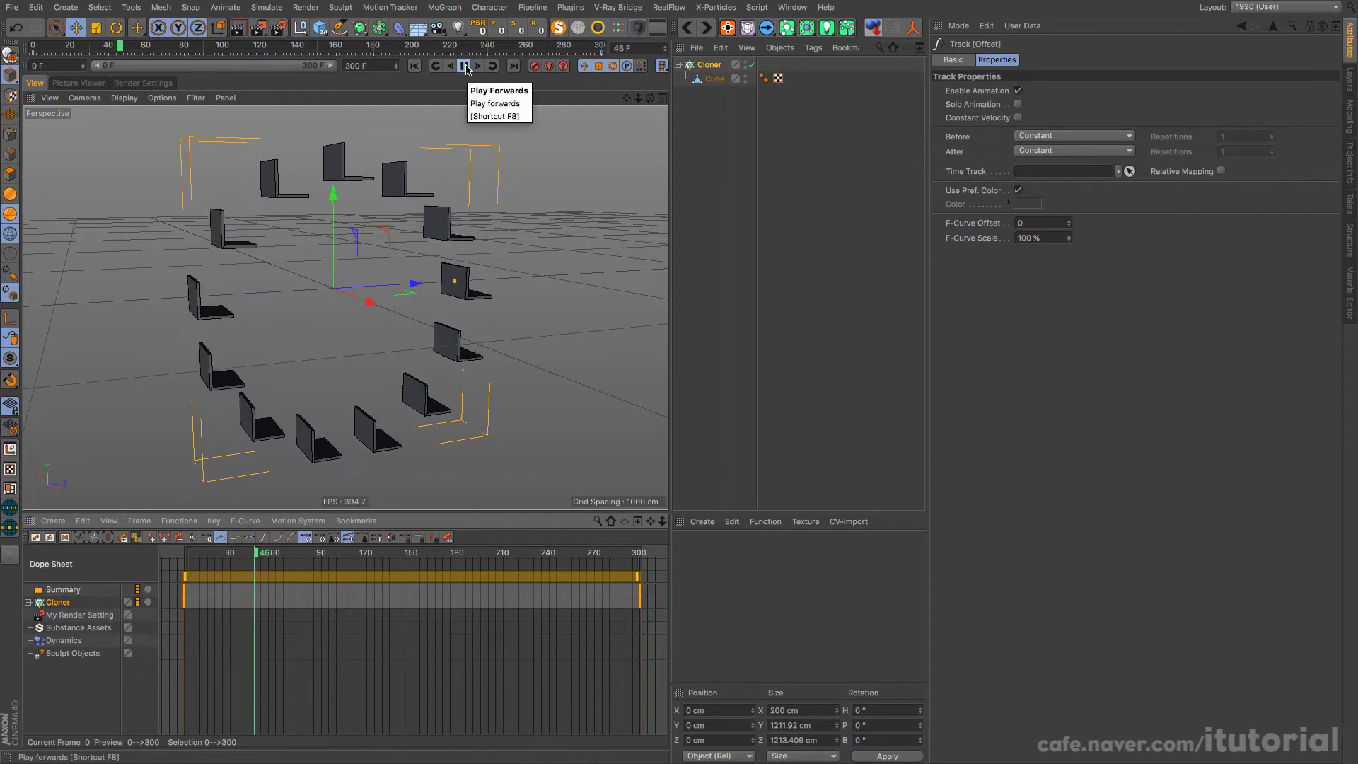
click(466, 68)
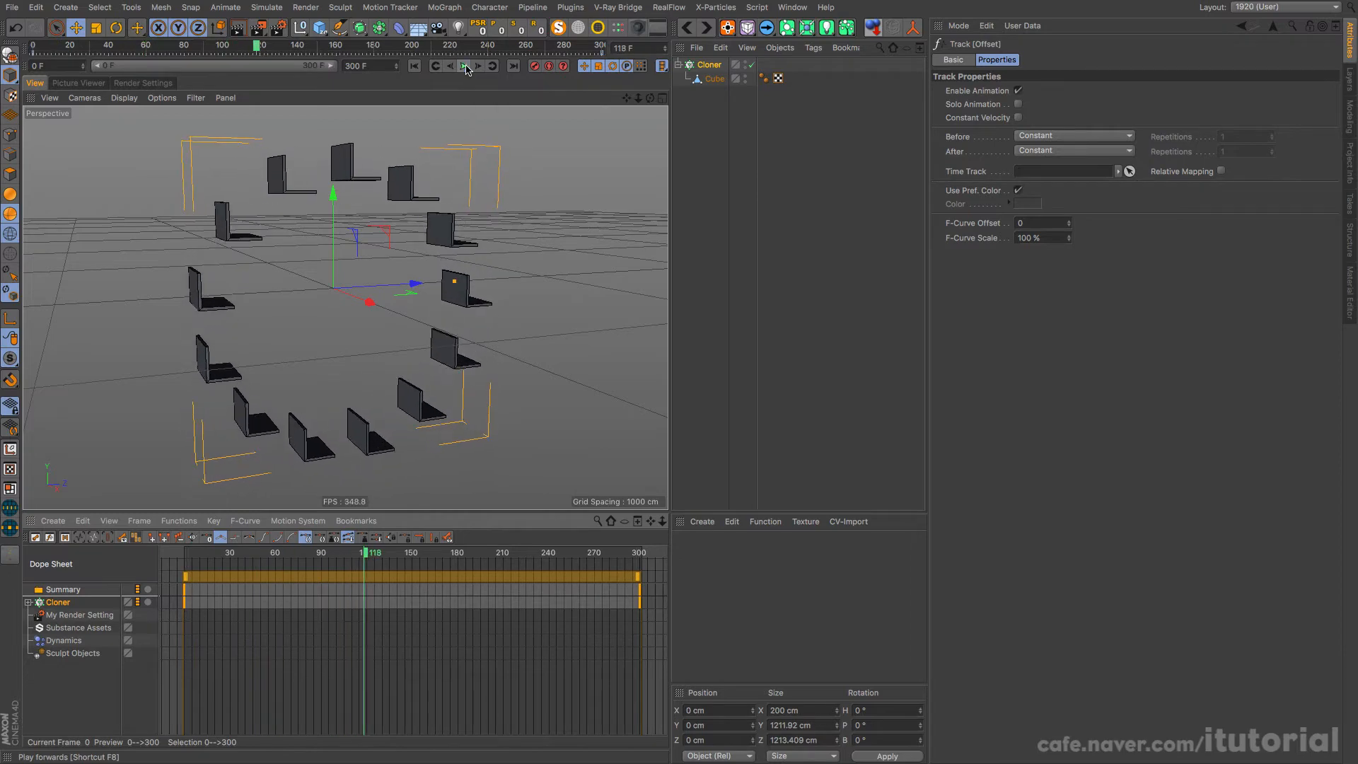
click(415, 67)
Step: Add a Rigid Body simulation tag to the Cloner
alt+drag(412, 248, 265, 179)
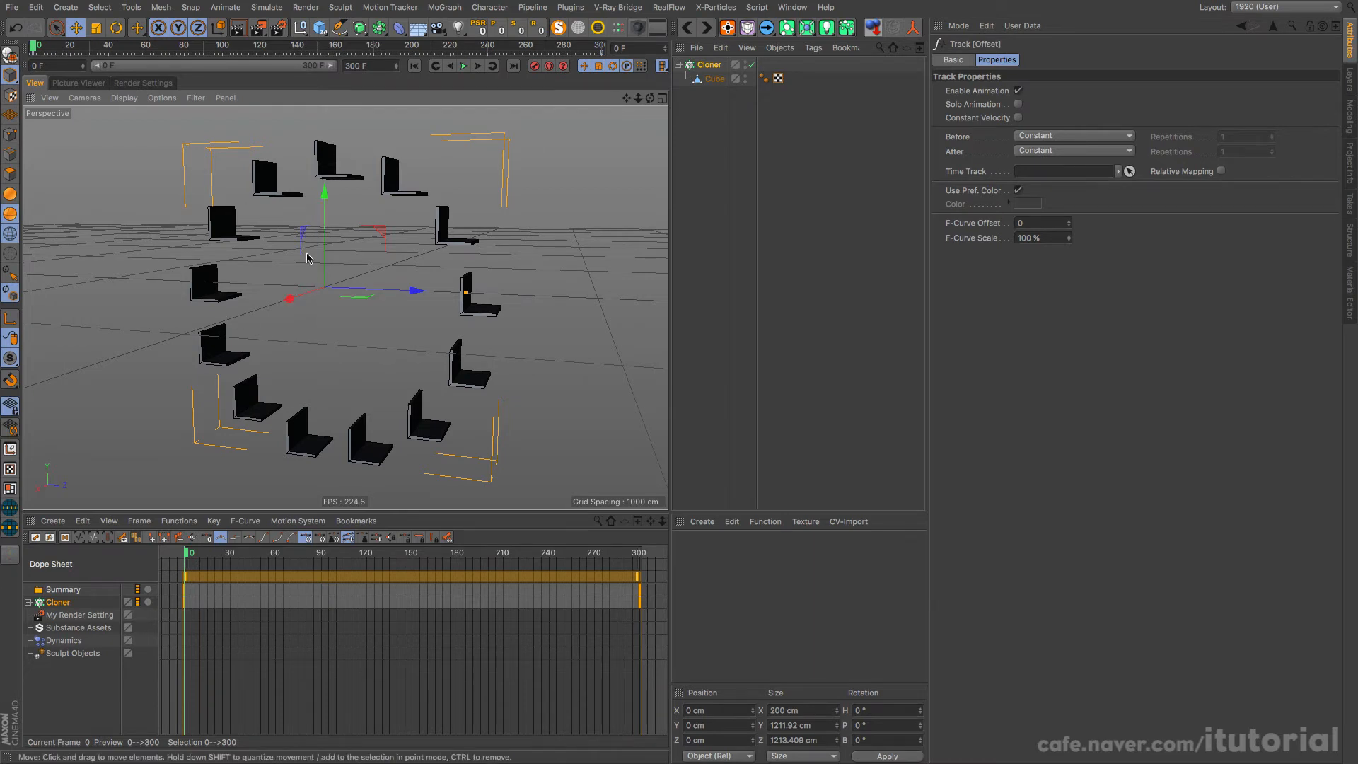
click(710, 66)
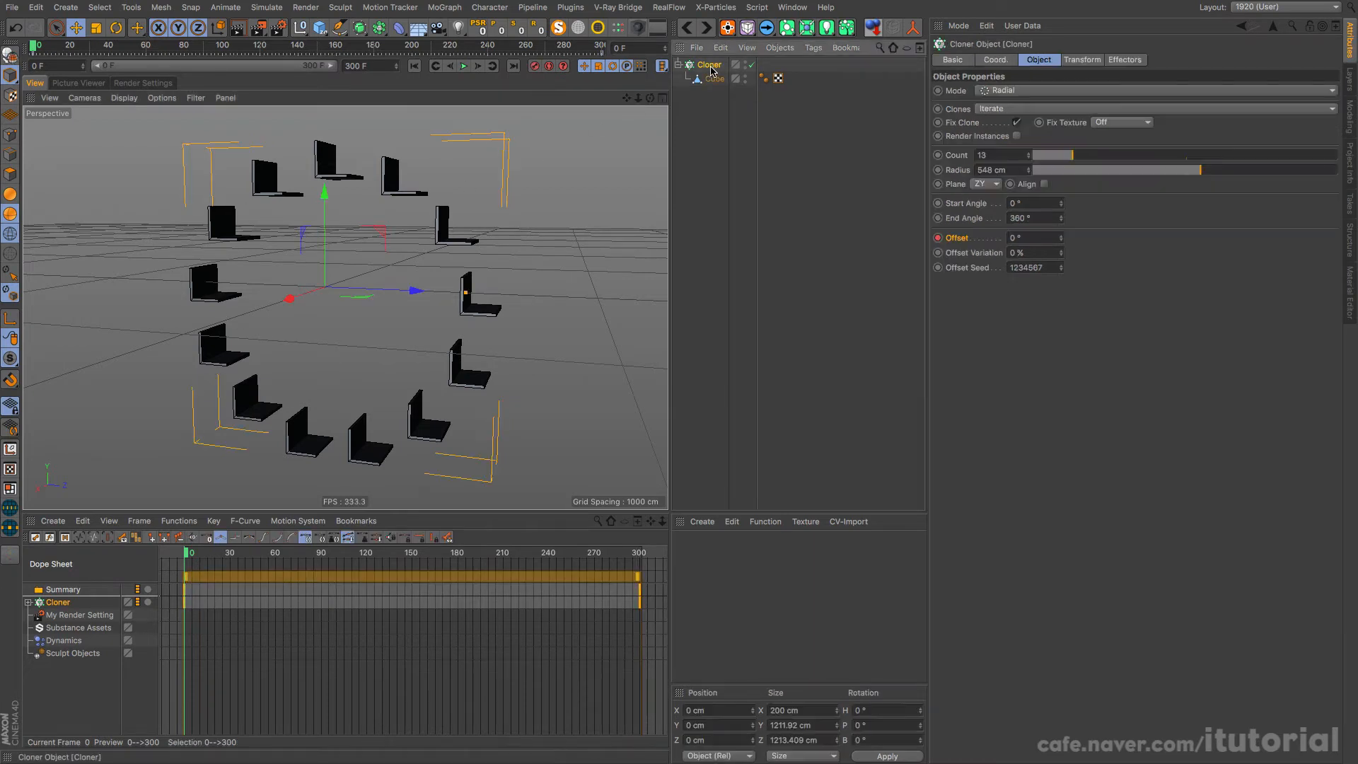
right_click(708, 65)
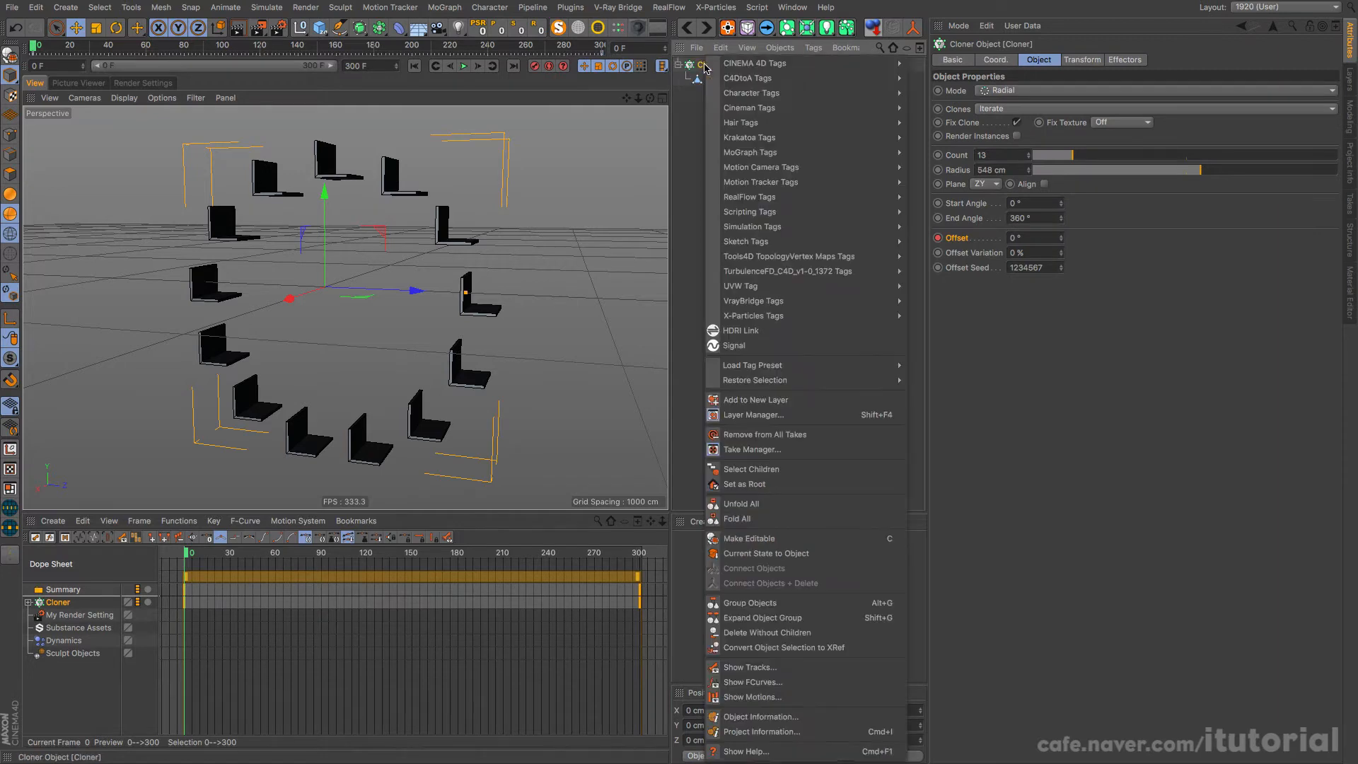
mouse_move(809, 228)
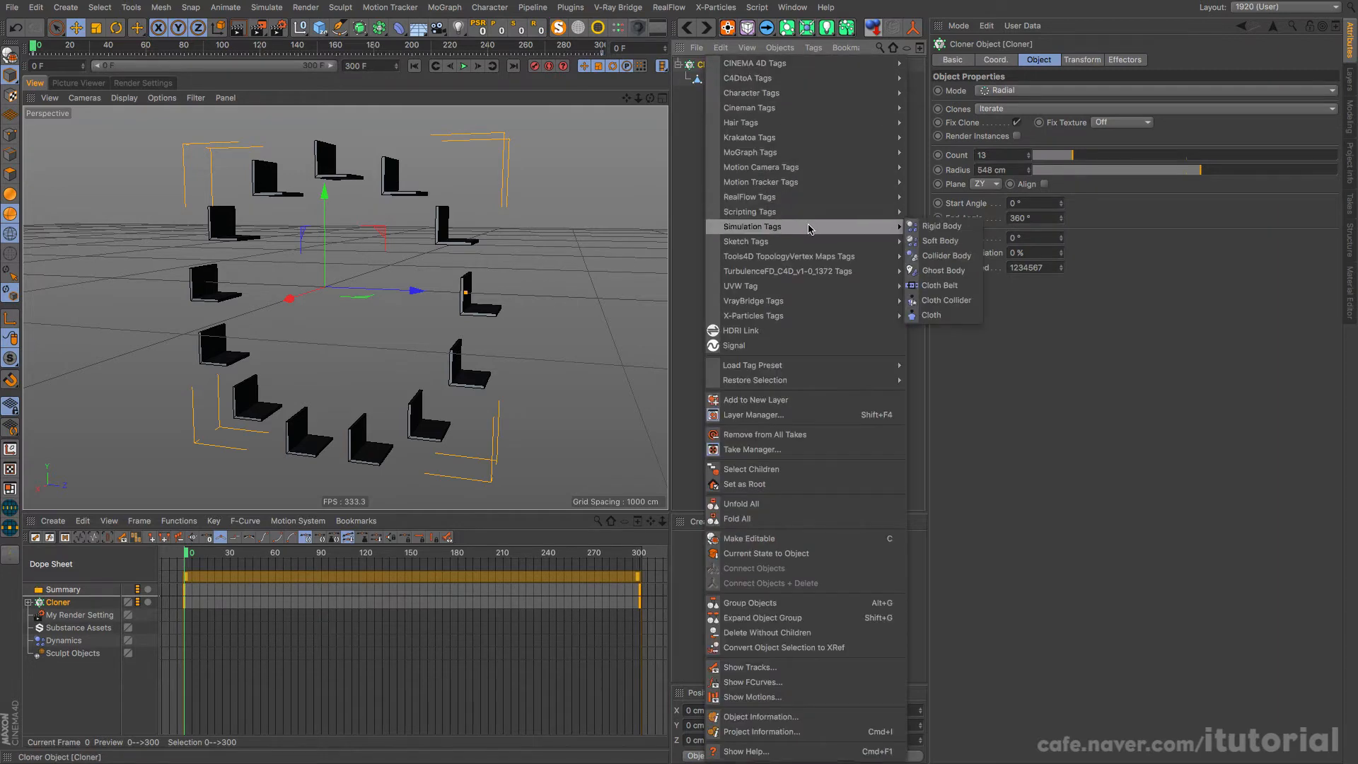
click(939, 227)
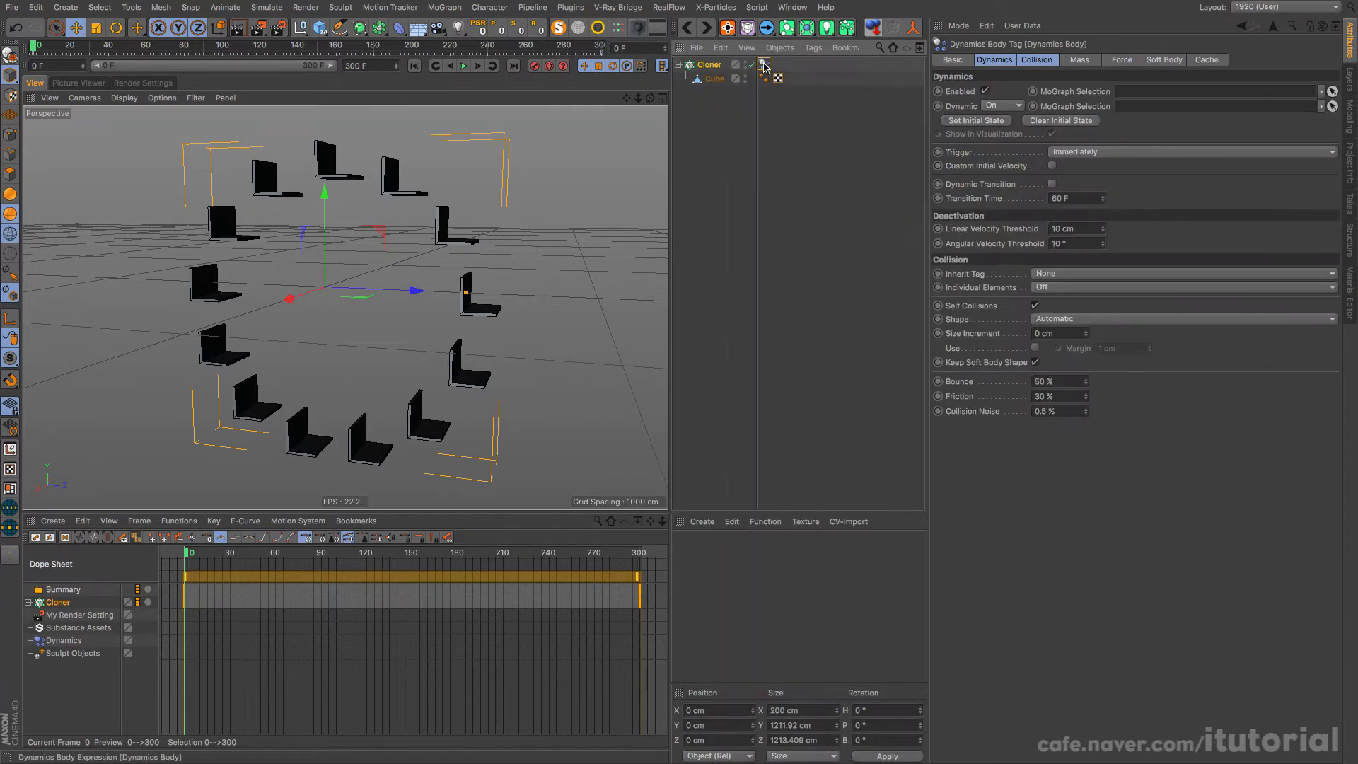
Step: Set Individual Elements to Top Level in the rigid body tag's collision settings
shift+click(1023, 63)
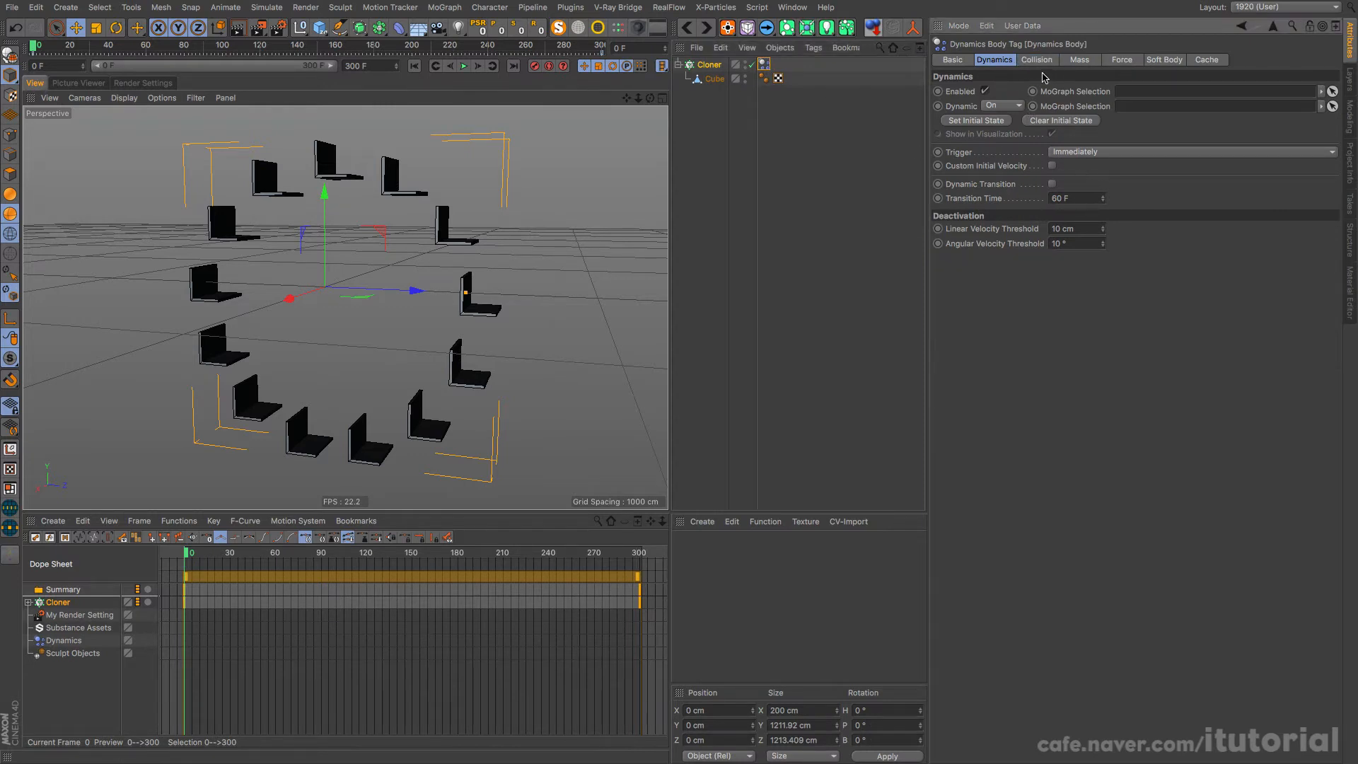
click(1037, 61)
click(1081, 106)
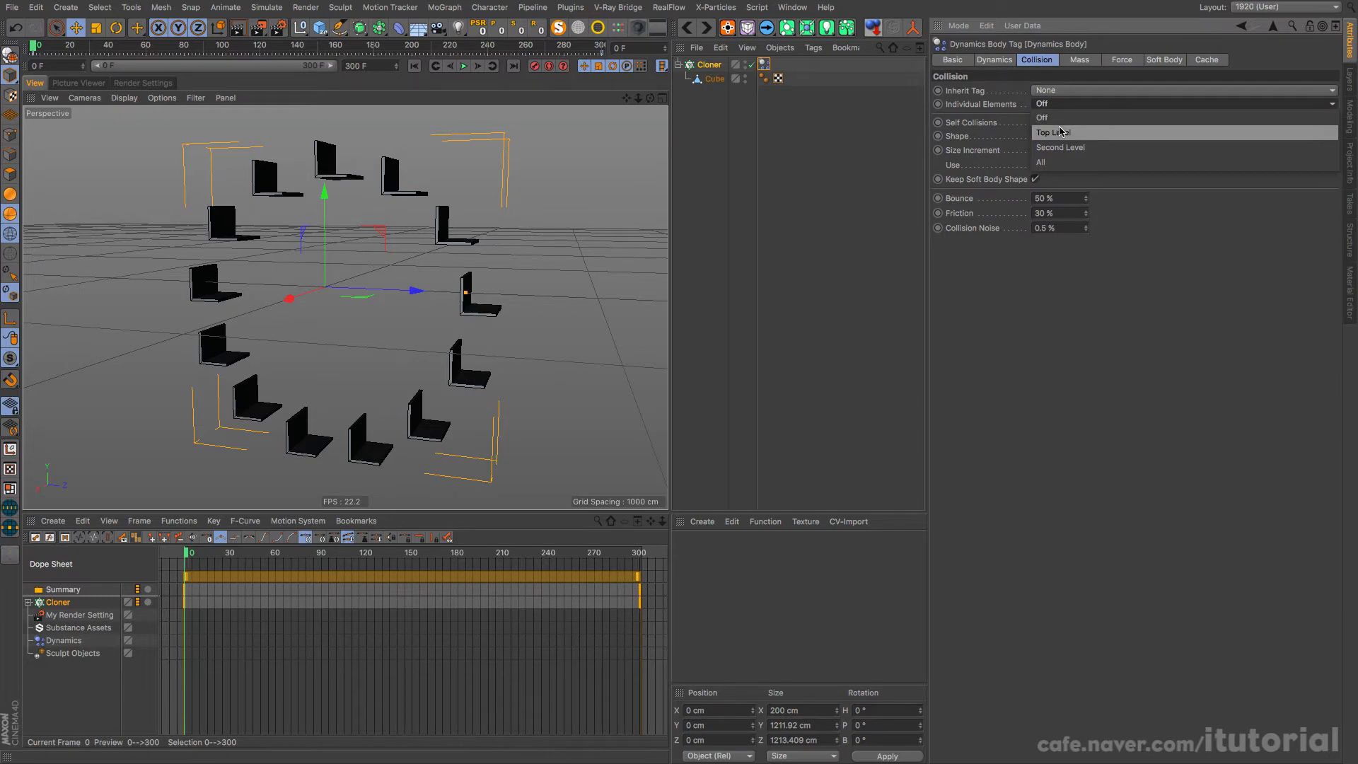
click(1064, 128)
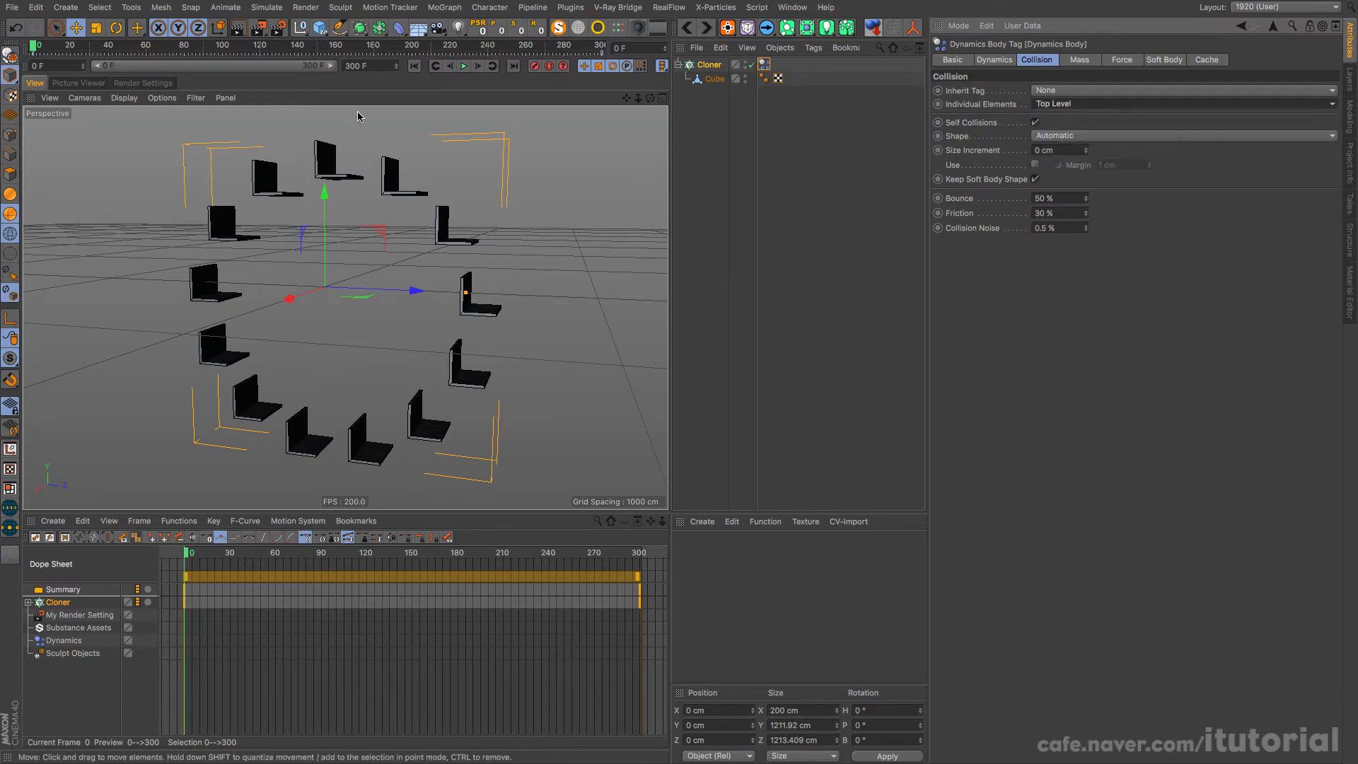
Step: Play the dynamics simulation twice to examine how the cloned seats behave, and rewind to frame 0
click(463, 67)
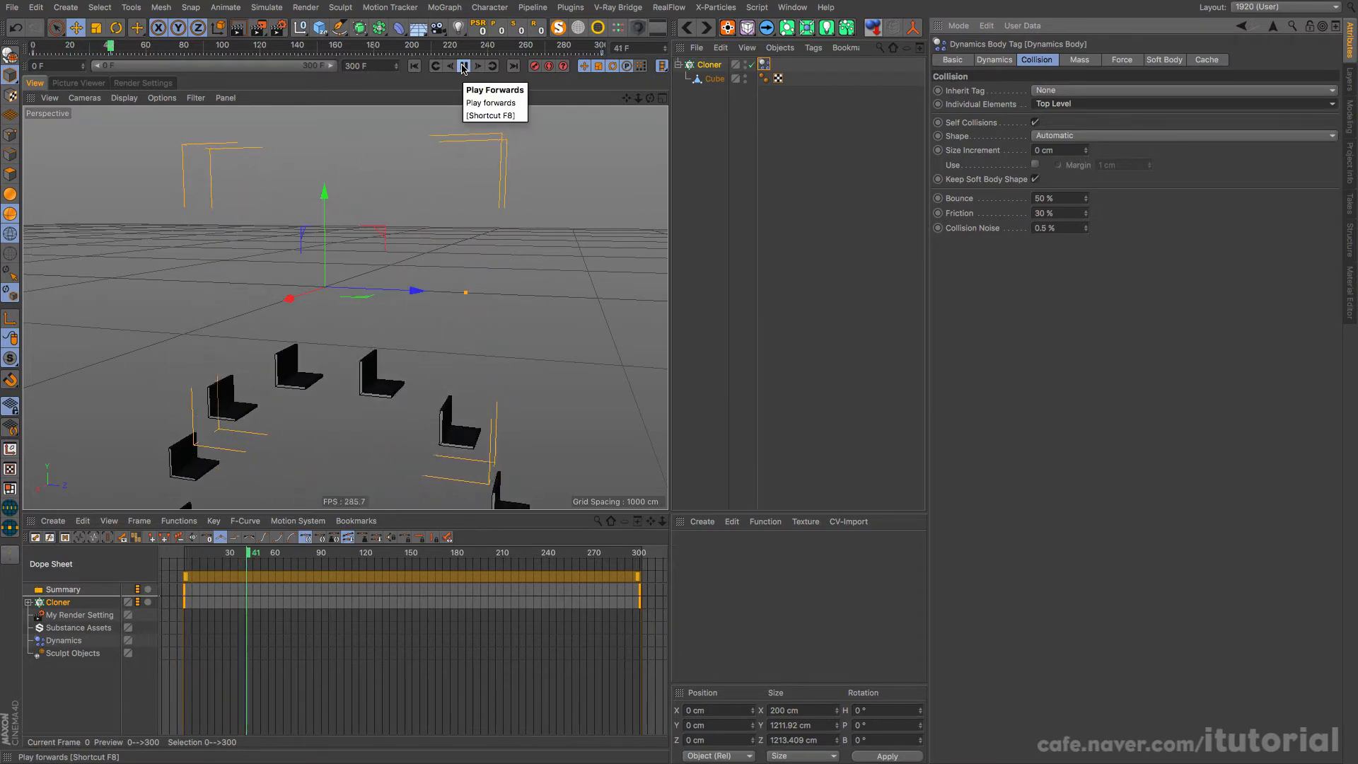
click(415, 67)
click(464, 68)
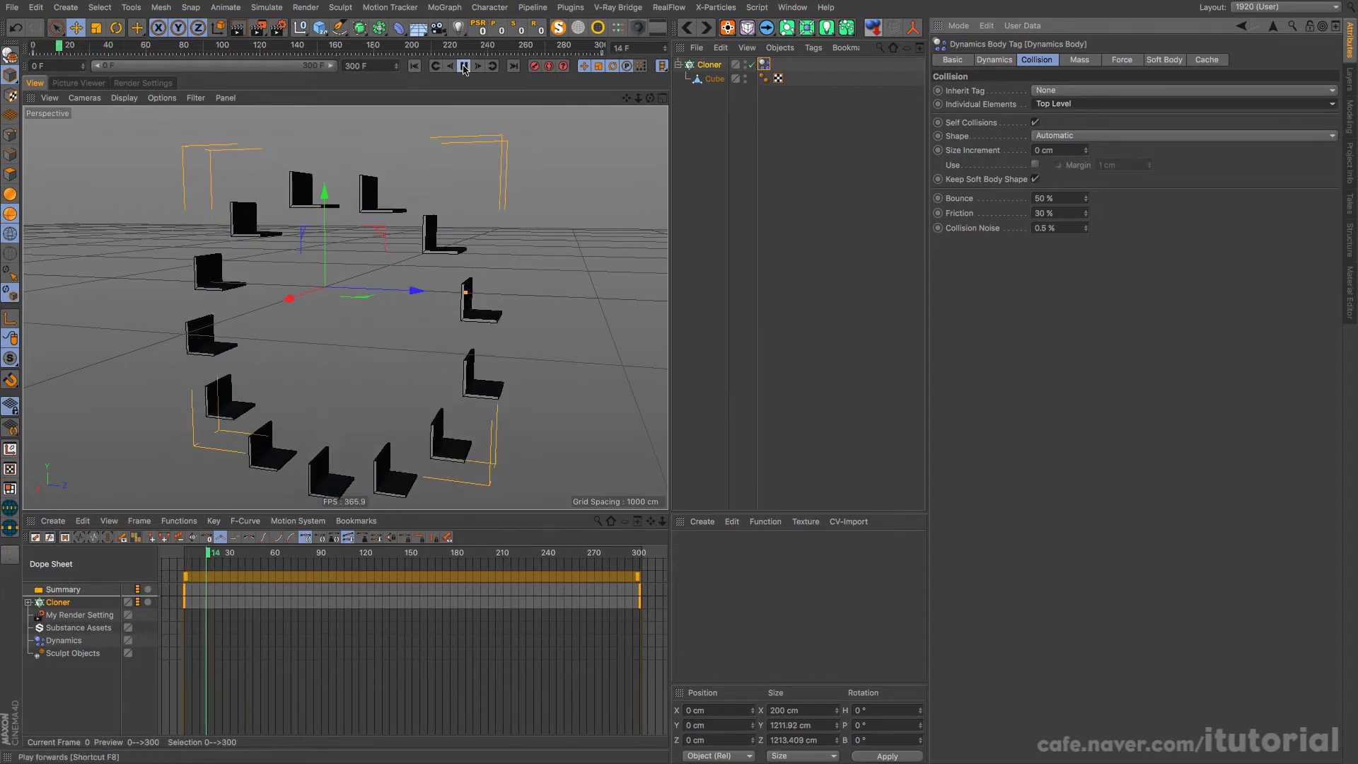
click(463, 67)
click(415, 66)
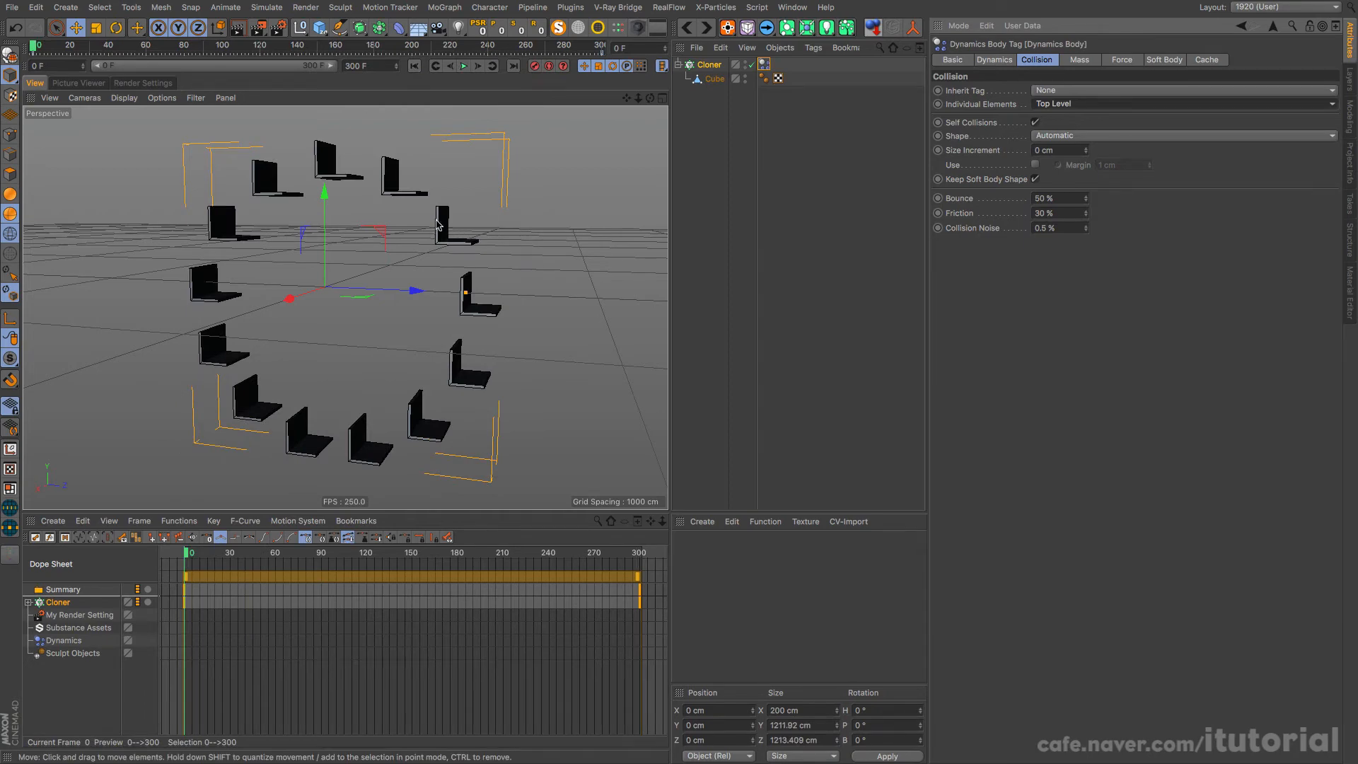
Step: Set Follow Position to 10 in the dynamics tag's force settings
alt+drag(416, 230, 439, 215)
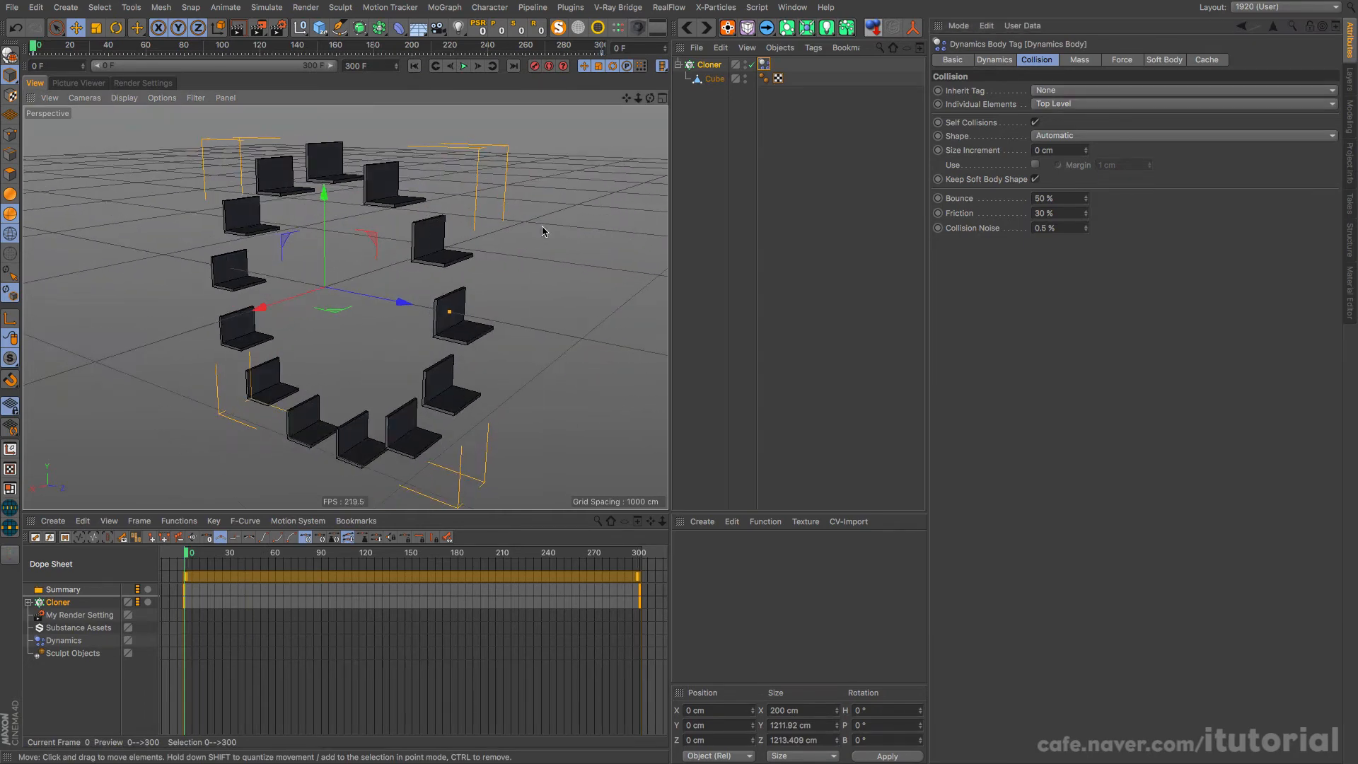
click(1118, 60)
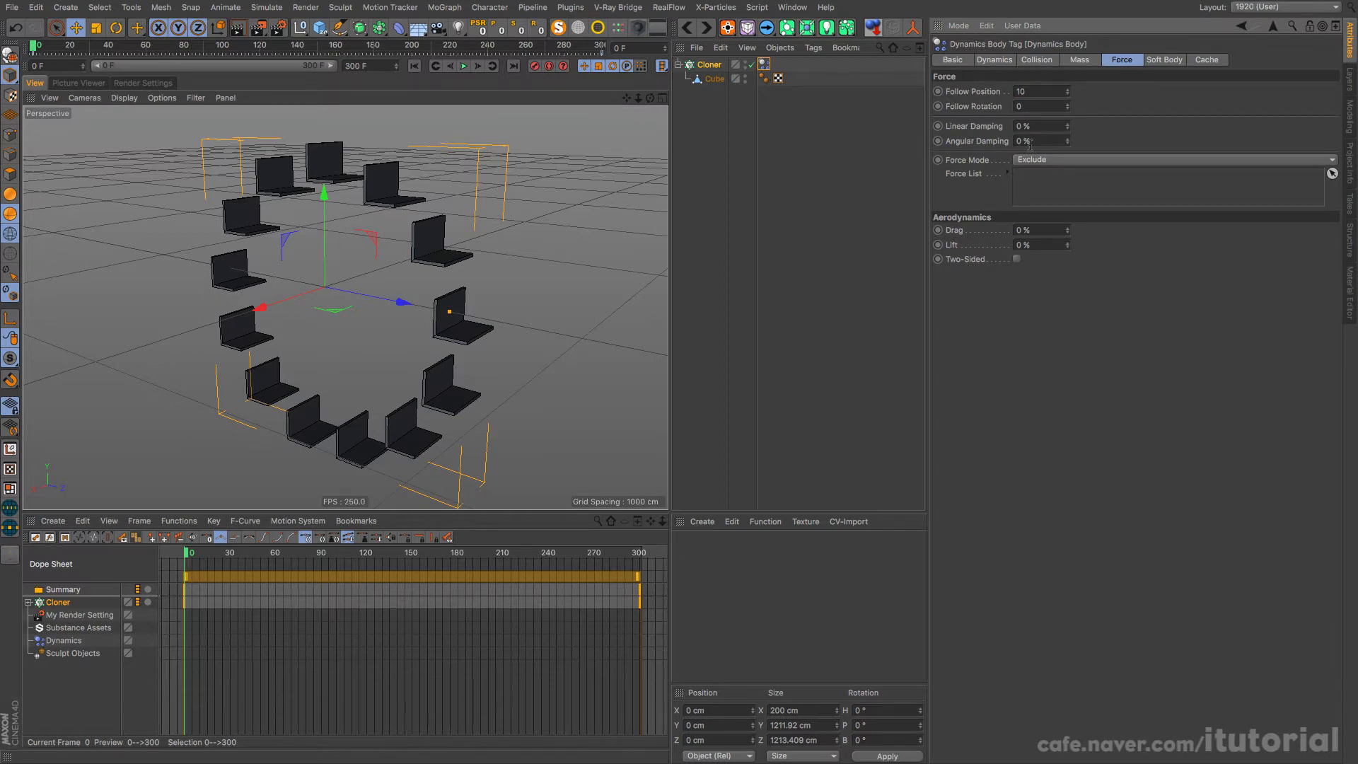
Step: Play the simulation with Follow Position active, examine the seats' motion around the wheel from several angles, and rewind
click(464, 66)
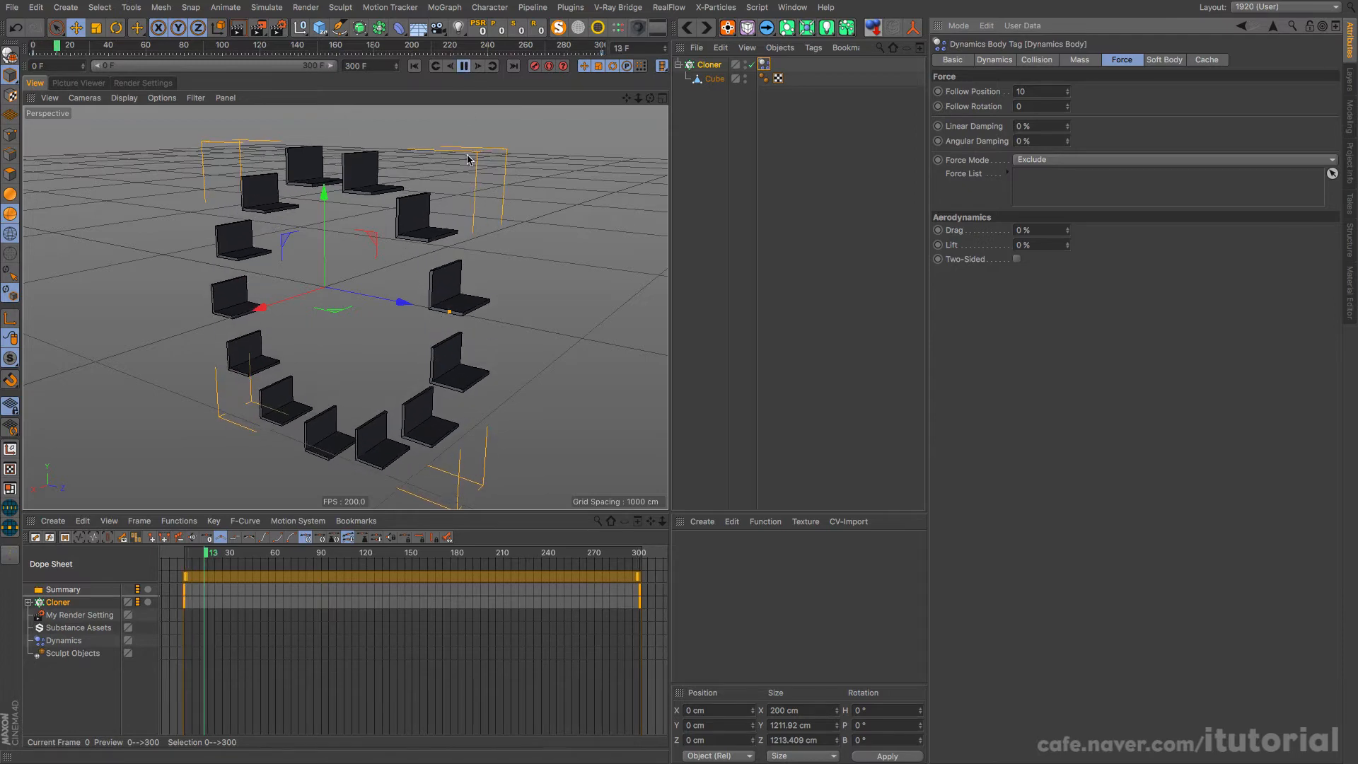
alt+drag(406, 214, 341, 172)
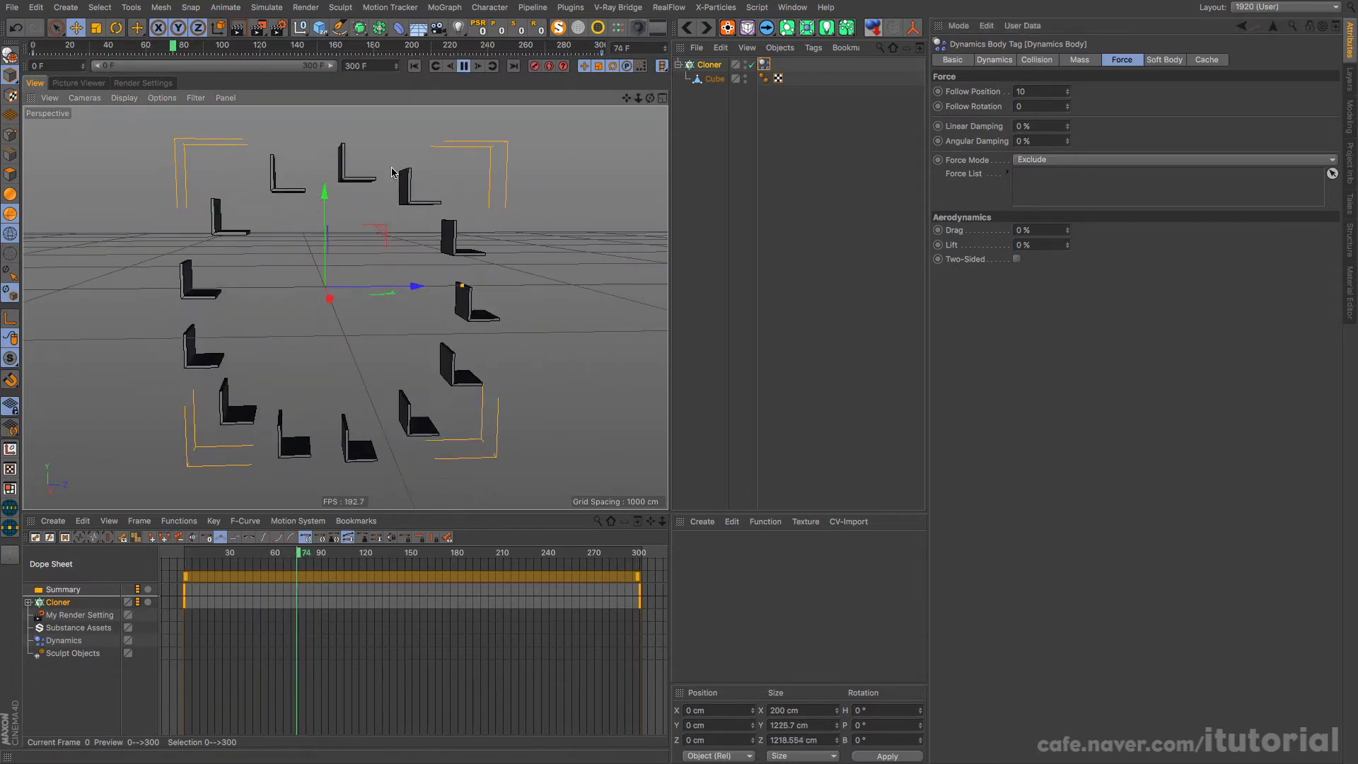
alt+drag(417, 274, 382, 281)
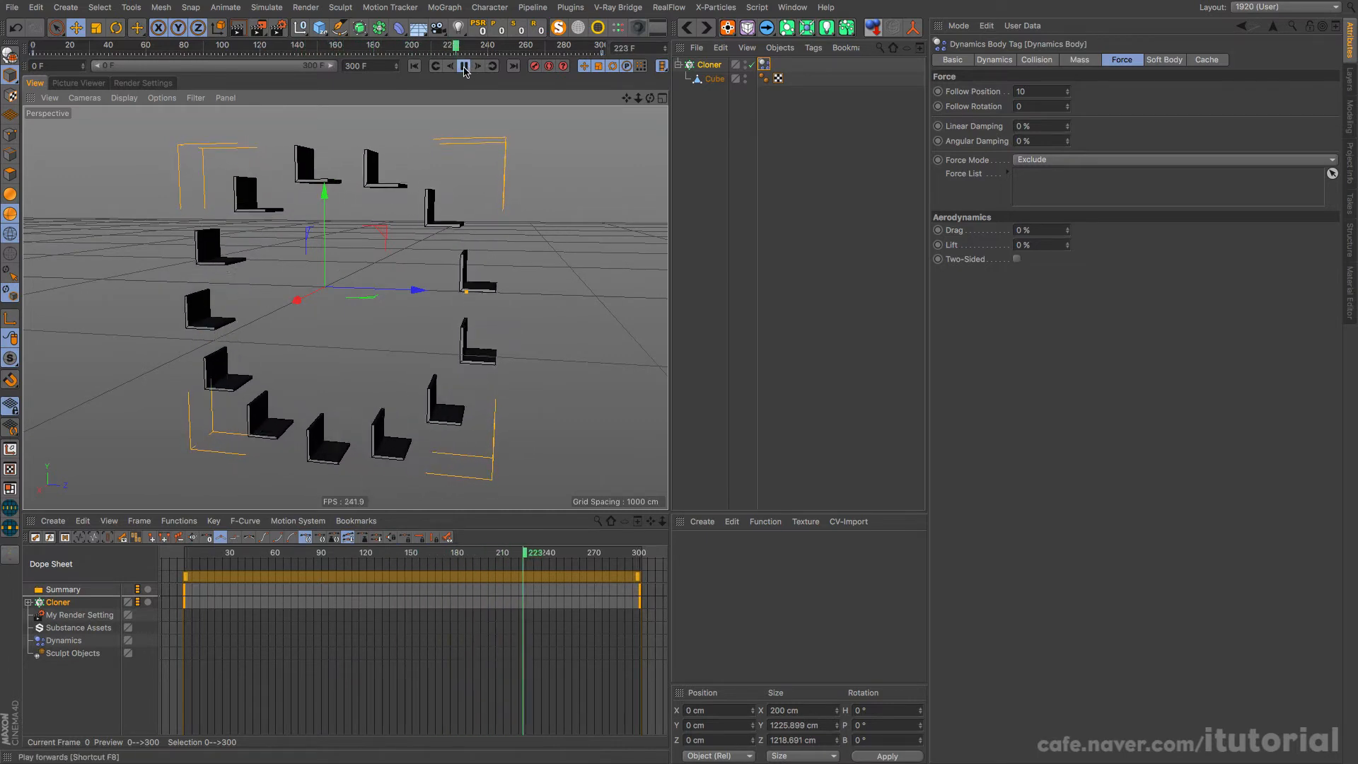
click(464, 65)
click(414, 66)
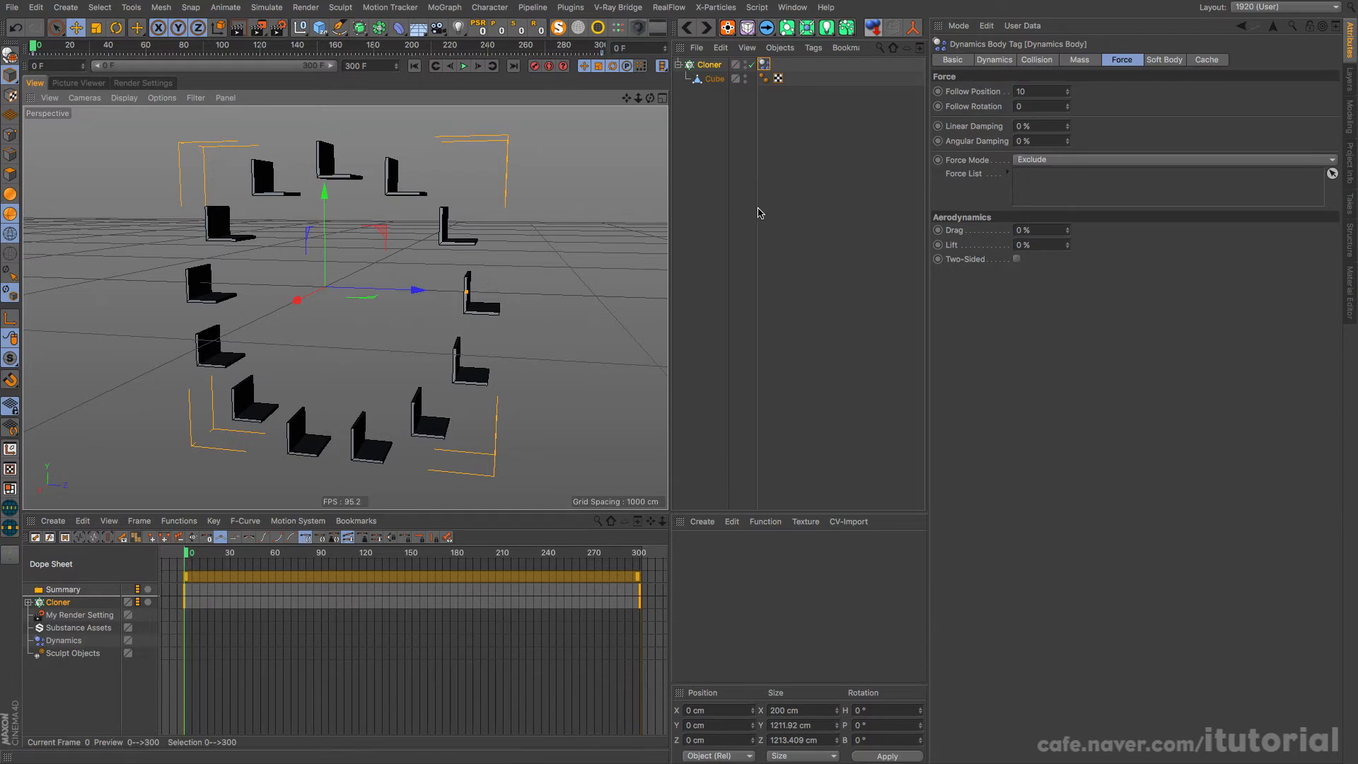
alt+drag(414, 200, 447, 261)
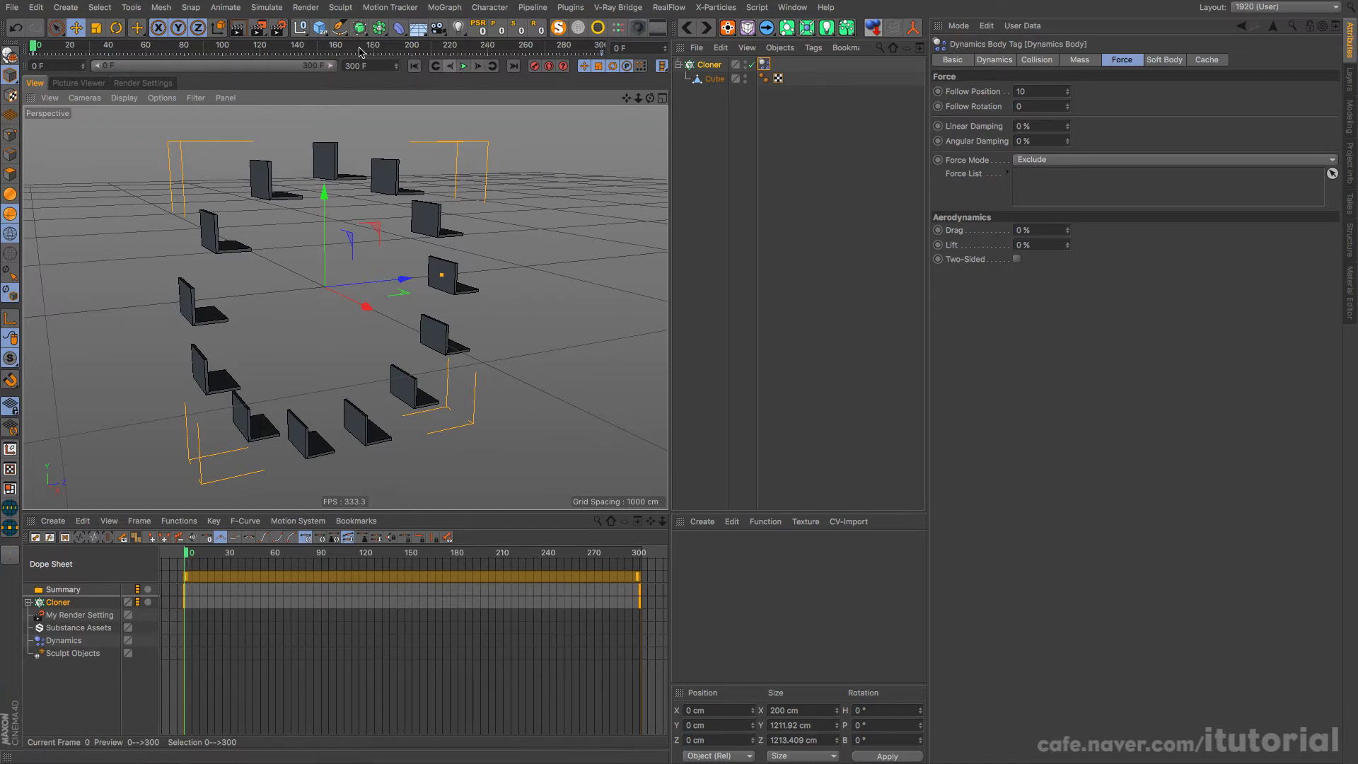
Step: Add a cube with a Collider Body tag and move it below the wheel to about -775 cm on Y
click(321, 34)
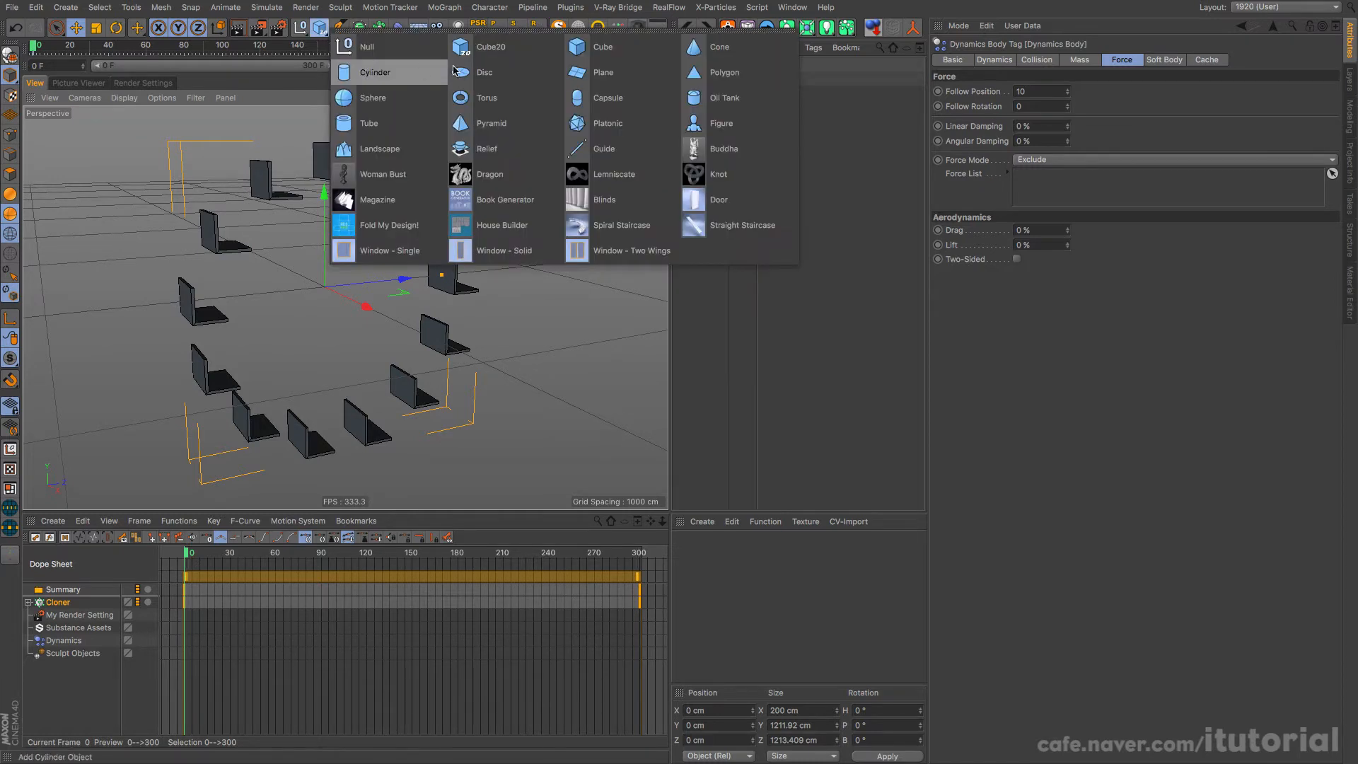
click(581, 51)
alt+drag(355, 341, 275, 324)
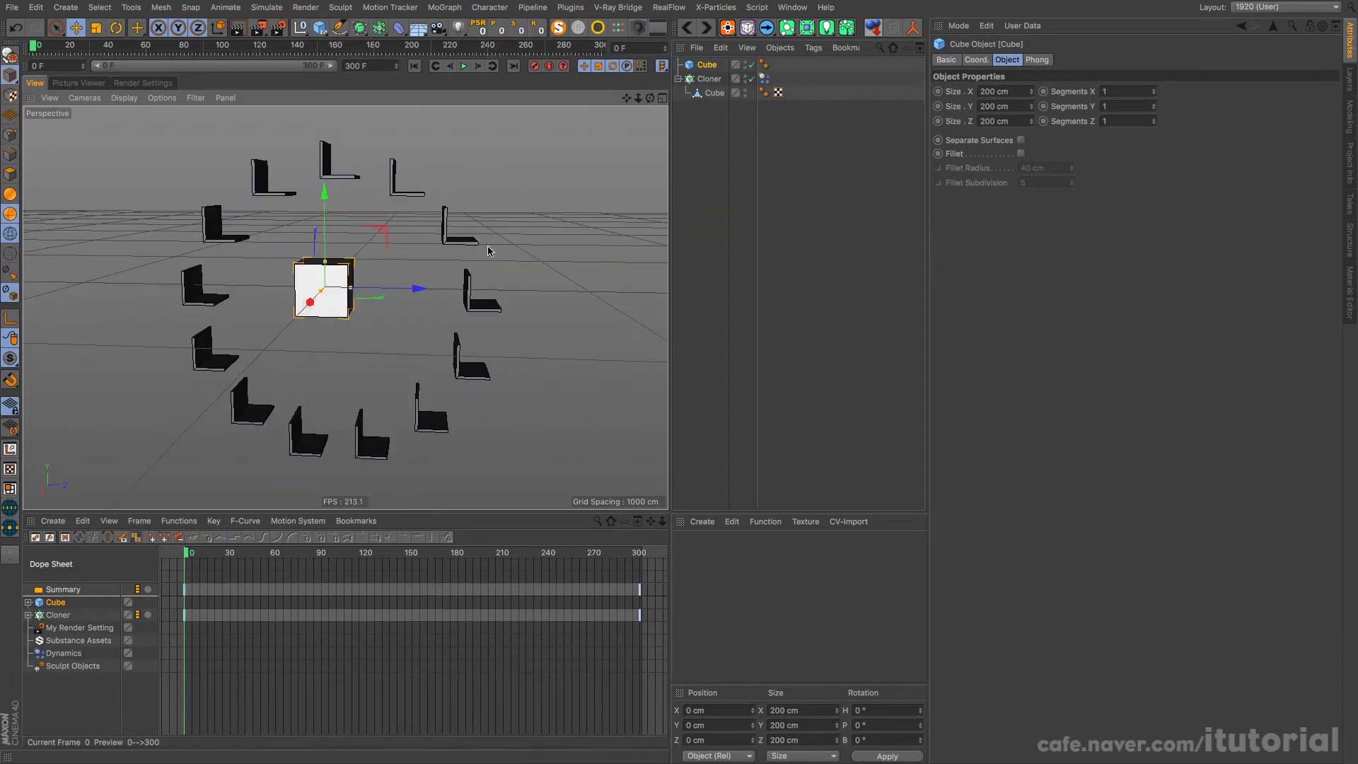
right_click(708, 65)
mouse_move(804, 245)
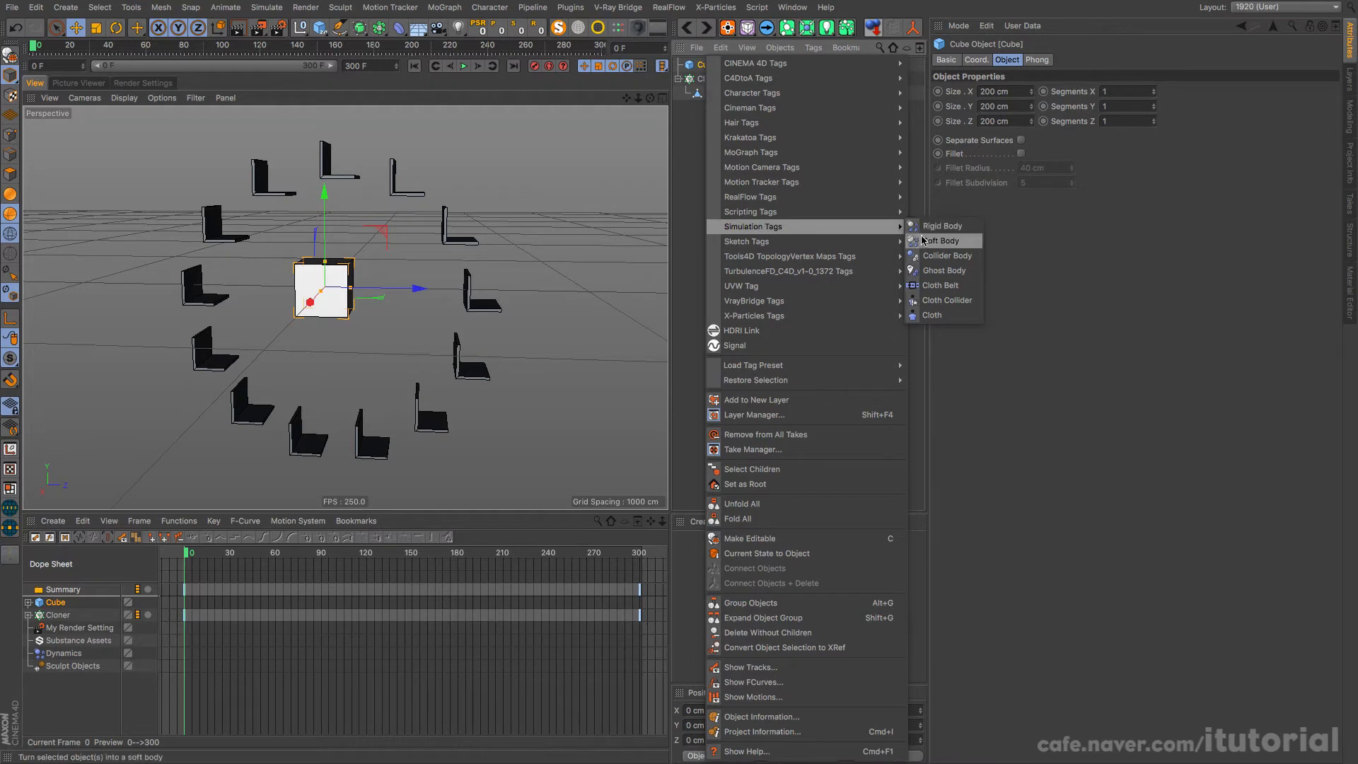
click(930, 256)
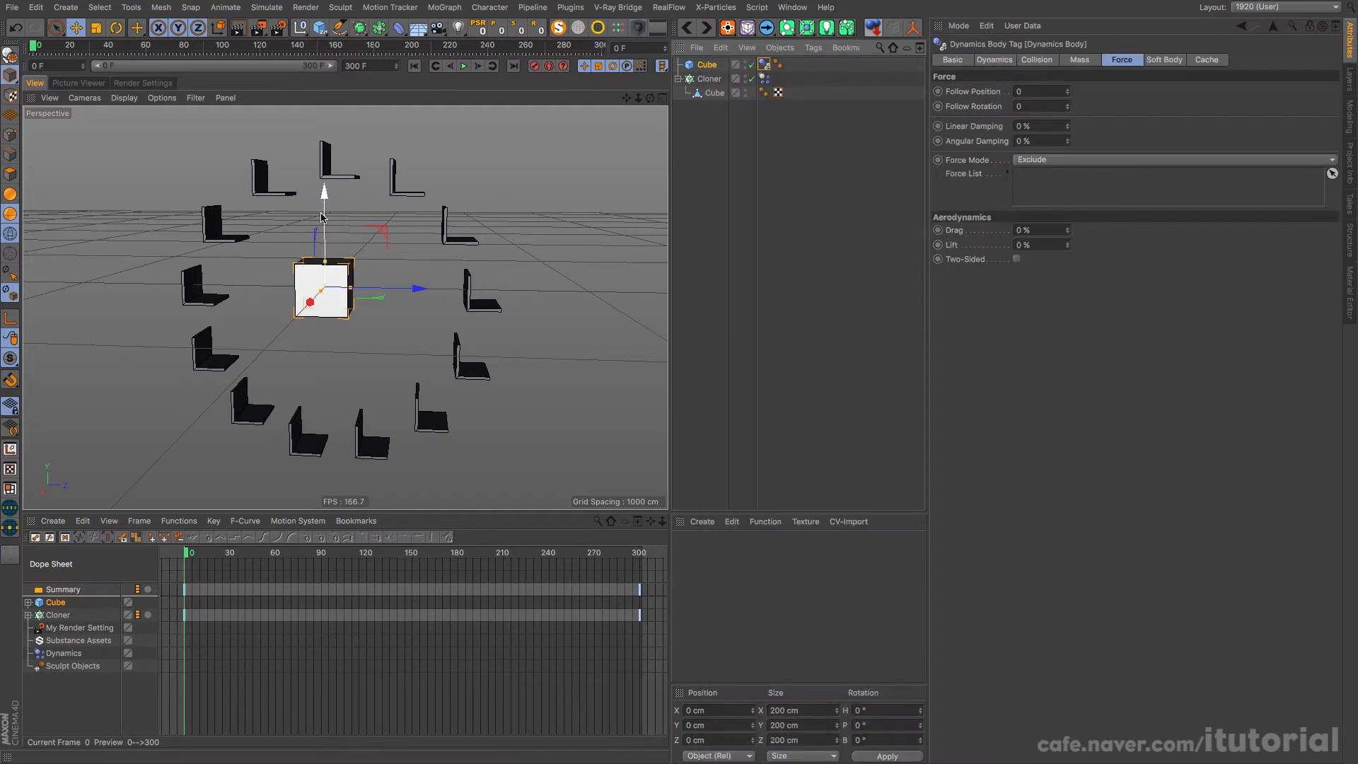
drag(324, 225, 336, 406)
alt+drag(385, 366, 382, 276)
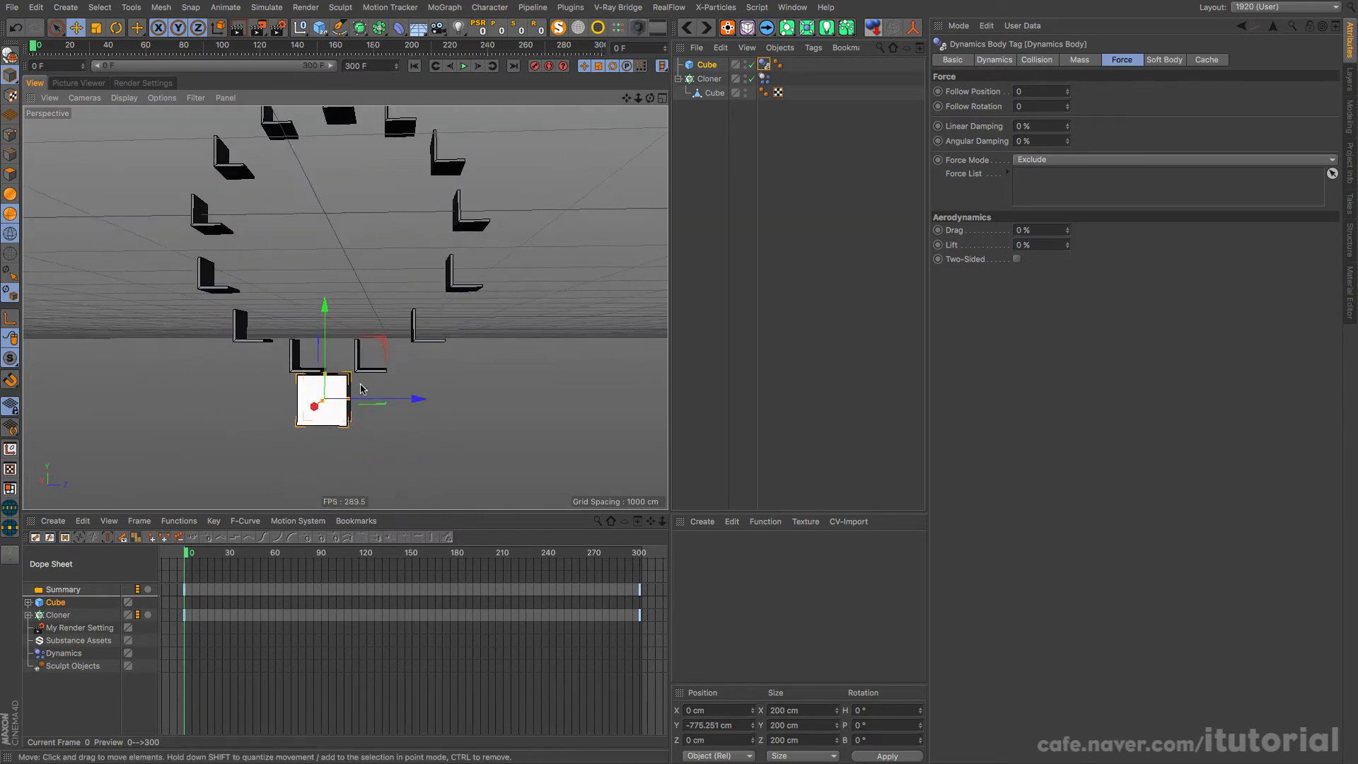
Step: Play the simulation while pushing the collider cube up and sideways into the seats, rewind, and delete the cube
click(464, 66)
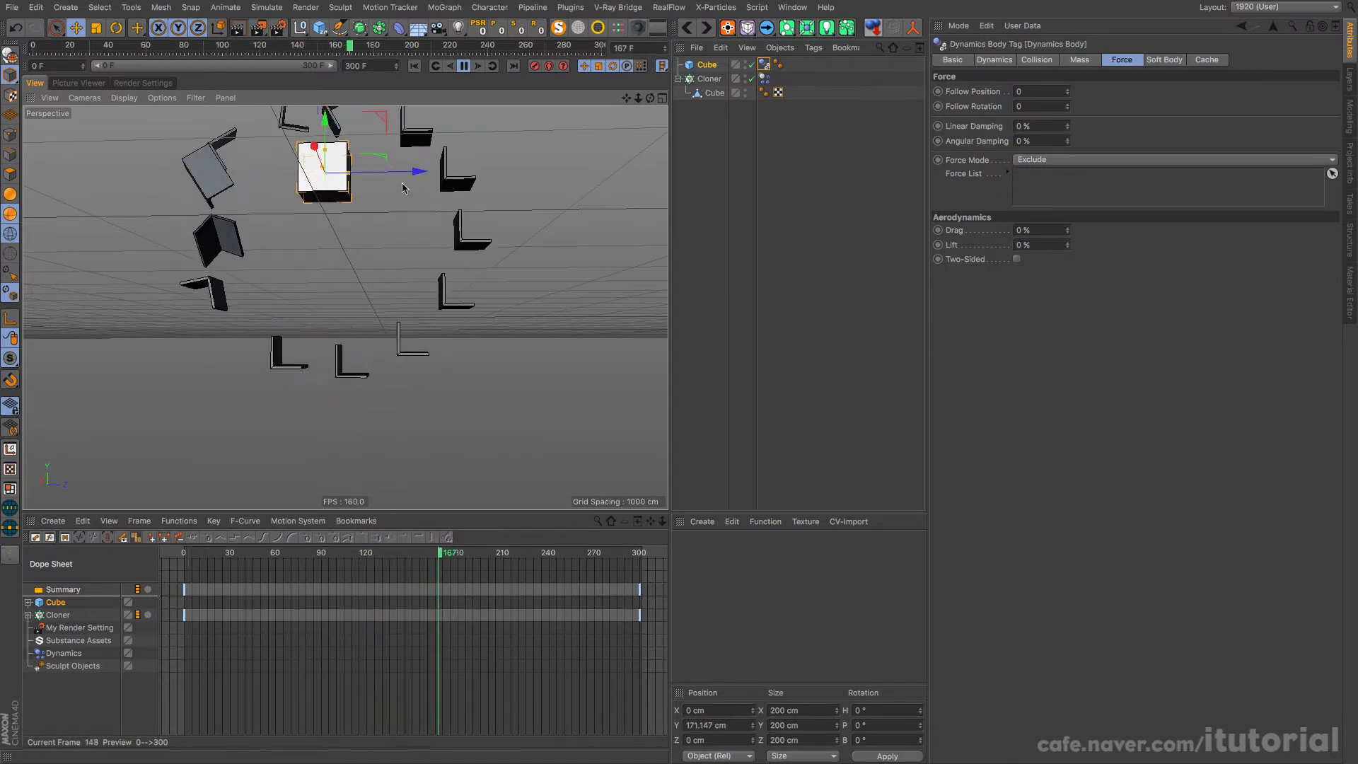
drag(401, 171, 338, 174)
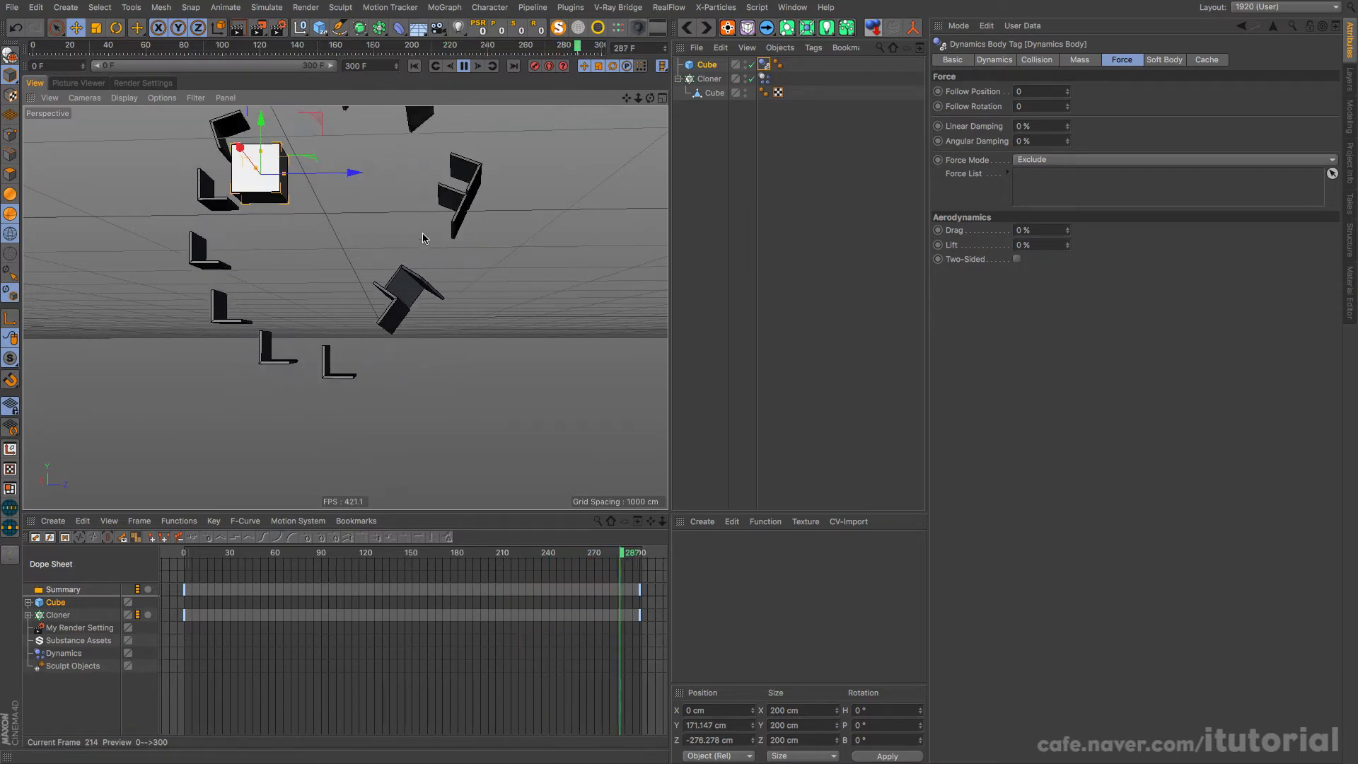
click(461, 67)
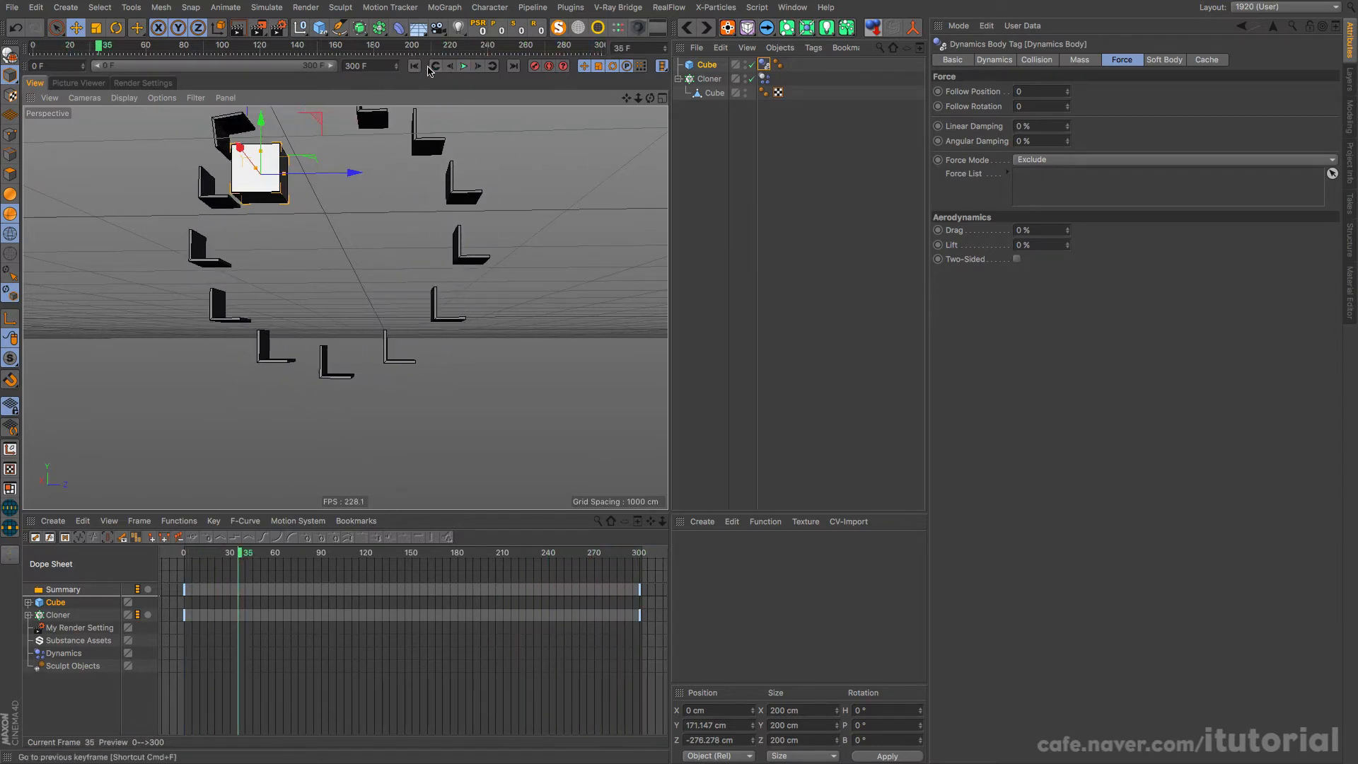
click(416, 66)
click(704, 65)
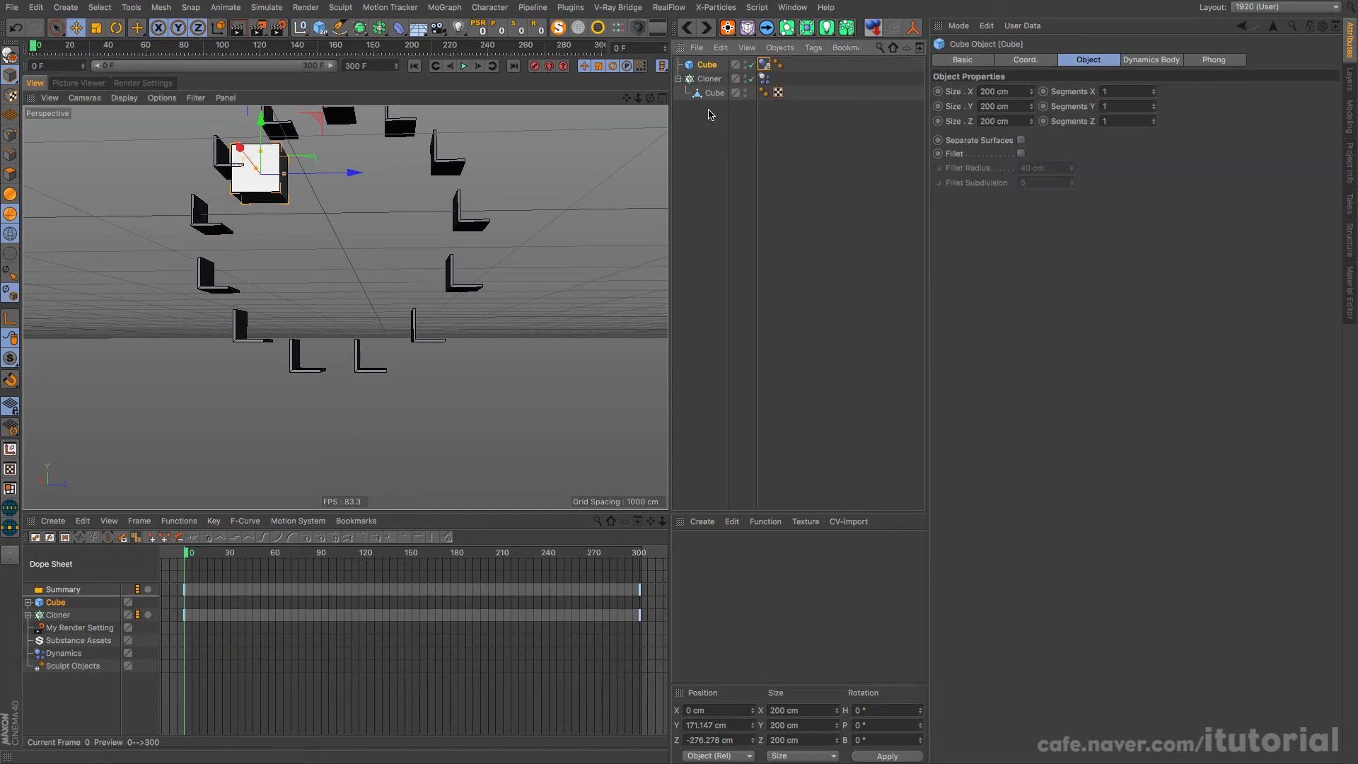
key(Delete)
Step: Play the seat animation briefly, examine the wheel from different angles, and rewind to frame 0
mouse_move(369, 292)
alt+mouse_down()
mouse_move(349, 307)
mouse_move(349, 358)
mouse_move(354, 303)
mouse_move(437, 320)
mouse_move(349, 304)
mouse_move(354, 295)
alt+mouse_up()
click(464, 66)
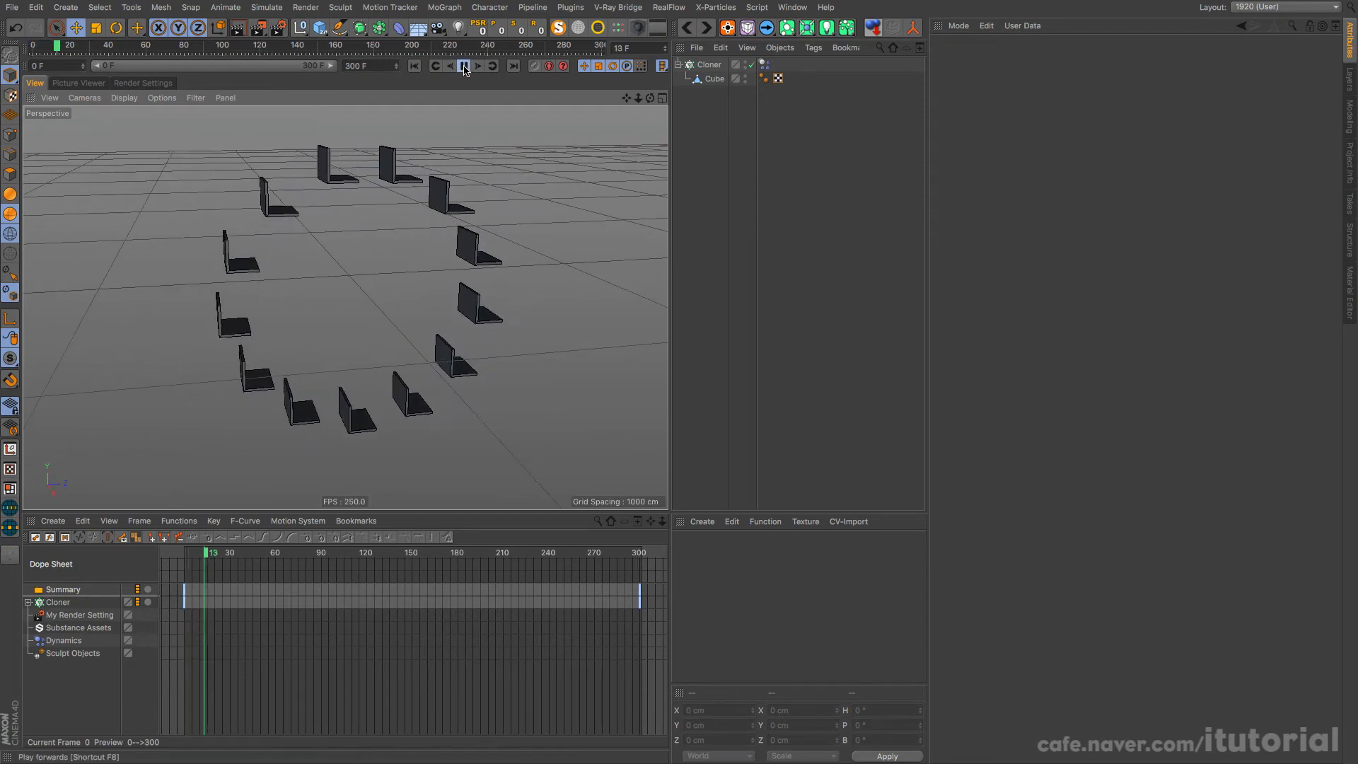
click(464, 66)
alt+drag(386, 248, 317, 238)
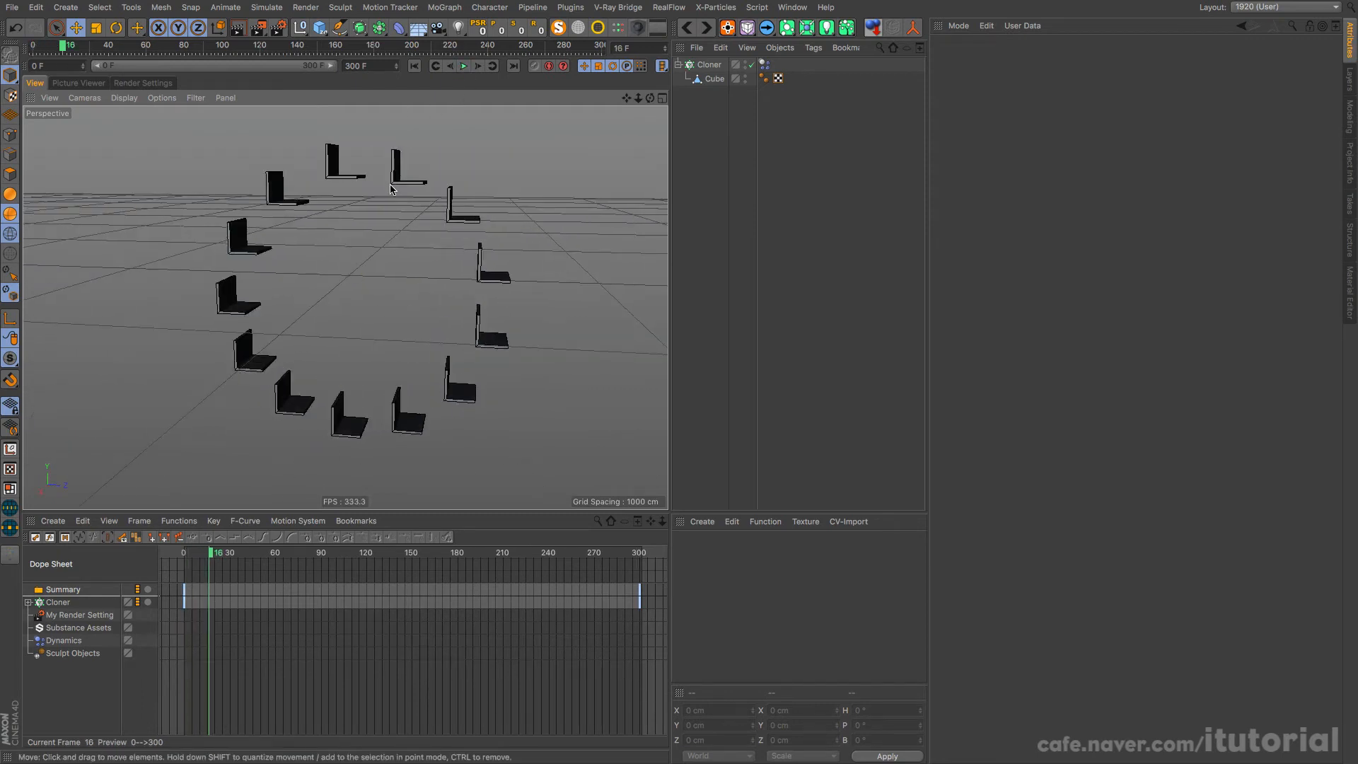
click(414, 66)
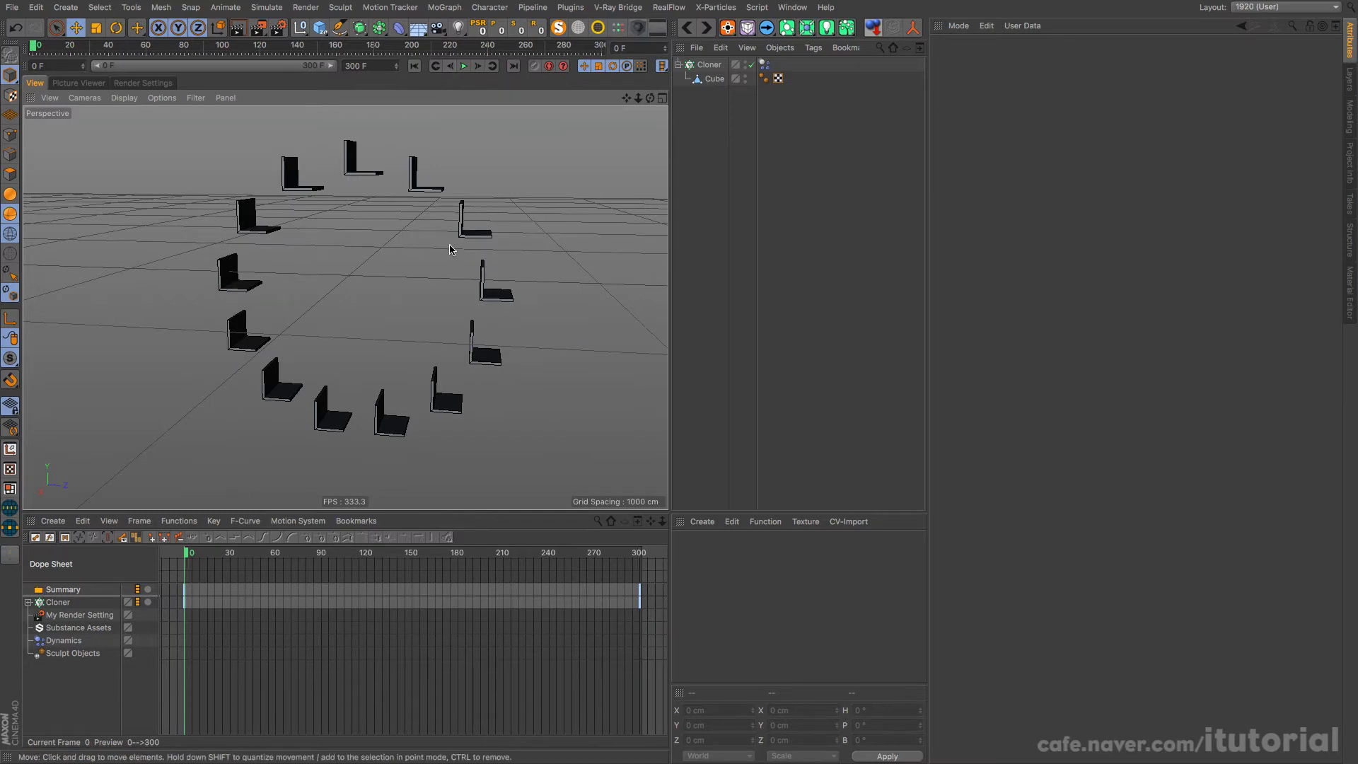
Step: Add a Random effector to the Cloner, with Position disabled and Rotation enabled in its transform parameters
click(709, 64)
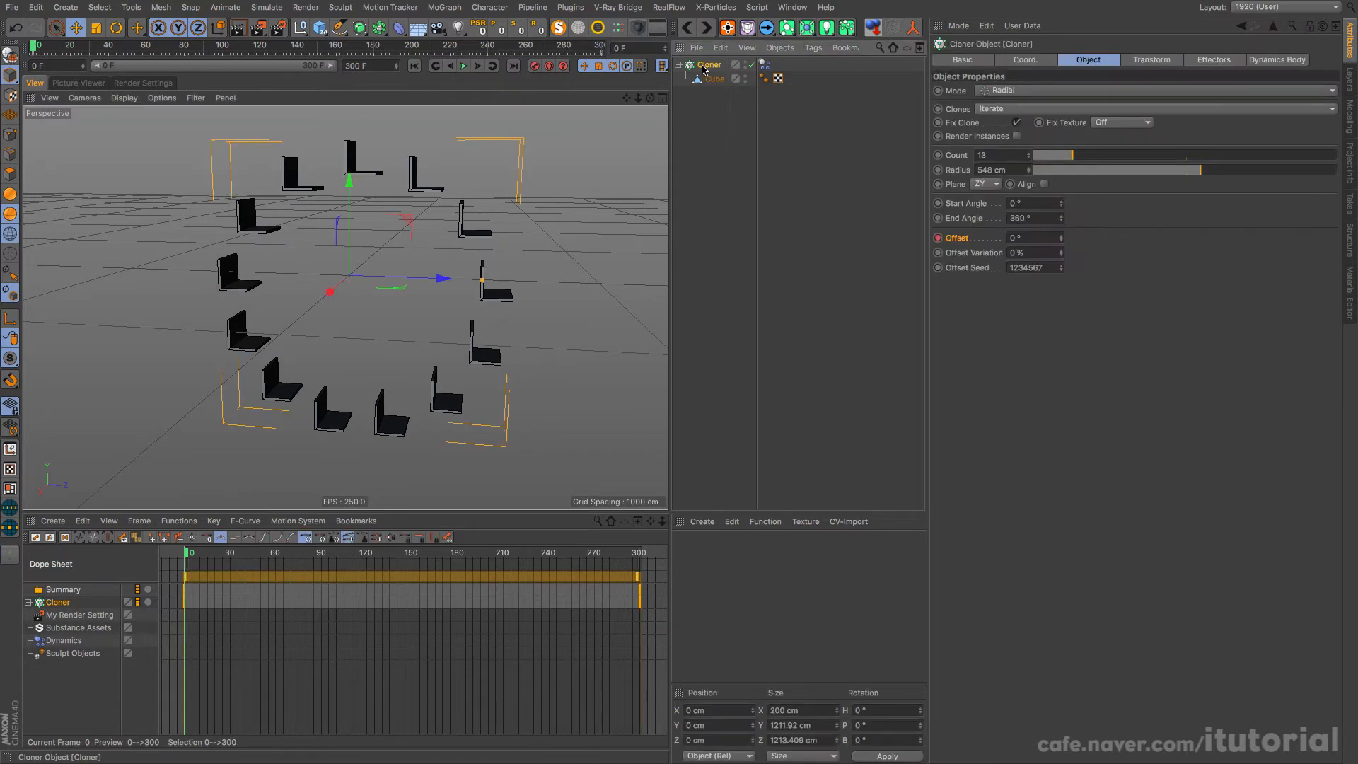
click(444, 7)
mouse_move(525, 36)
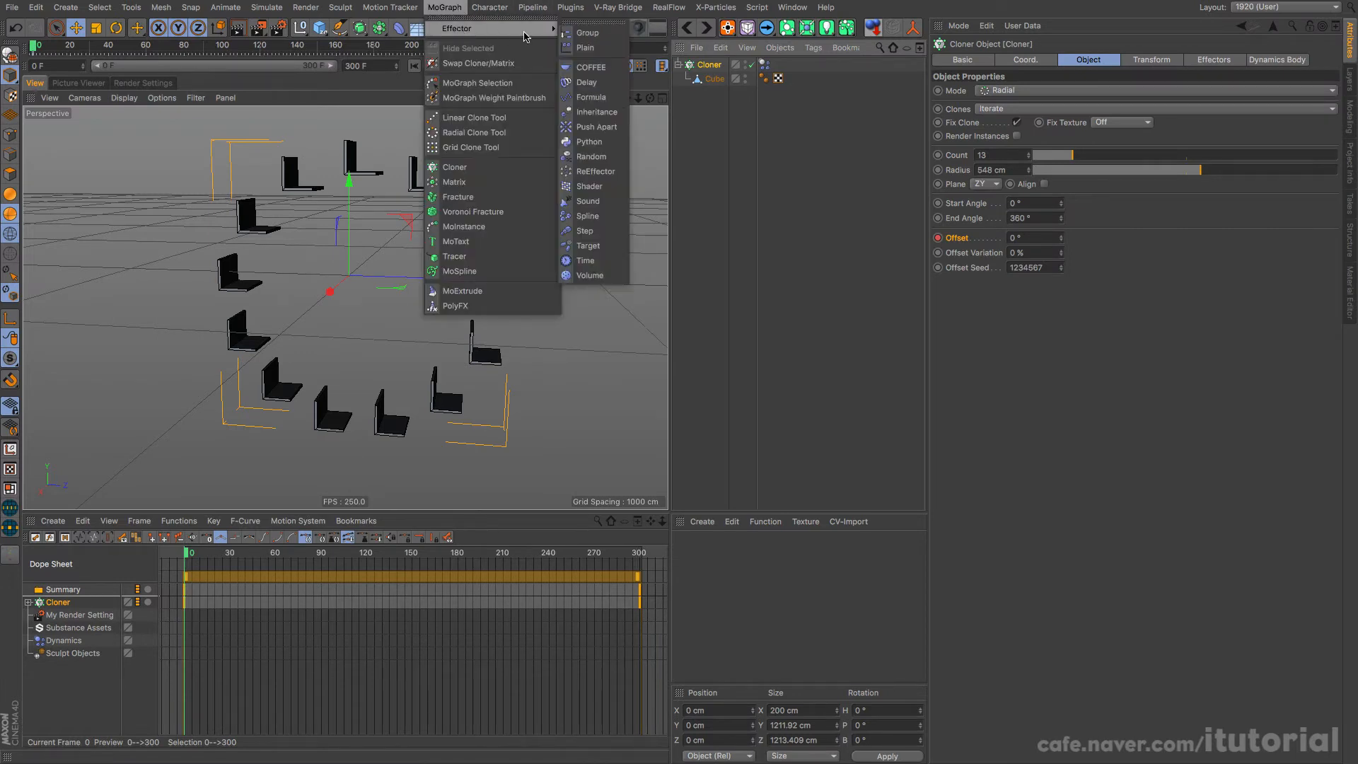
click(591, 156)
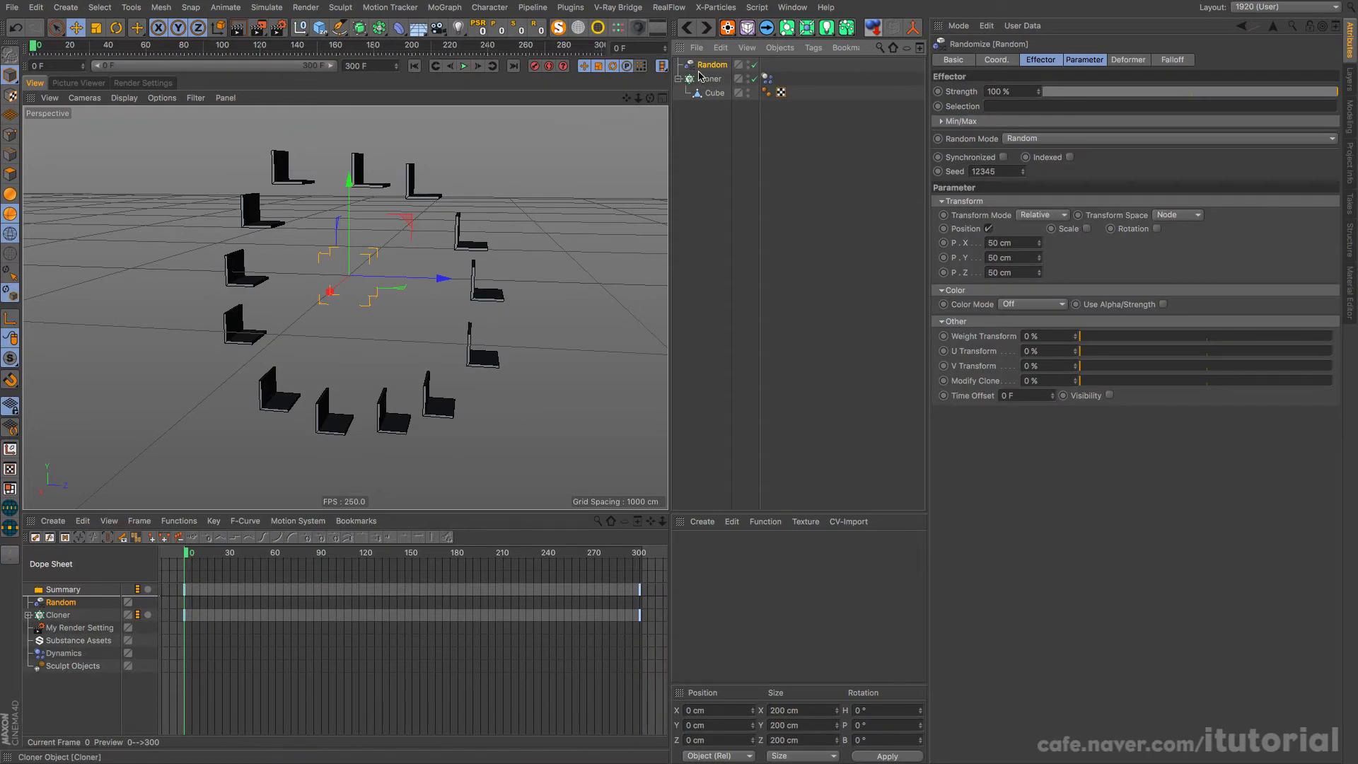
click(988, 229)
click(1117, 229)
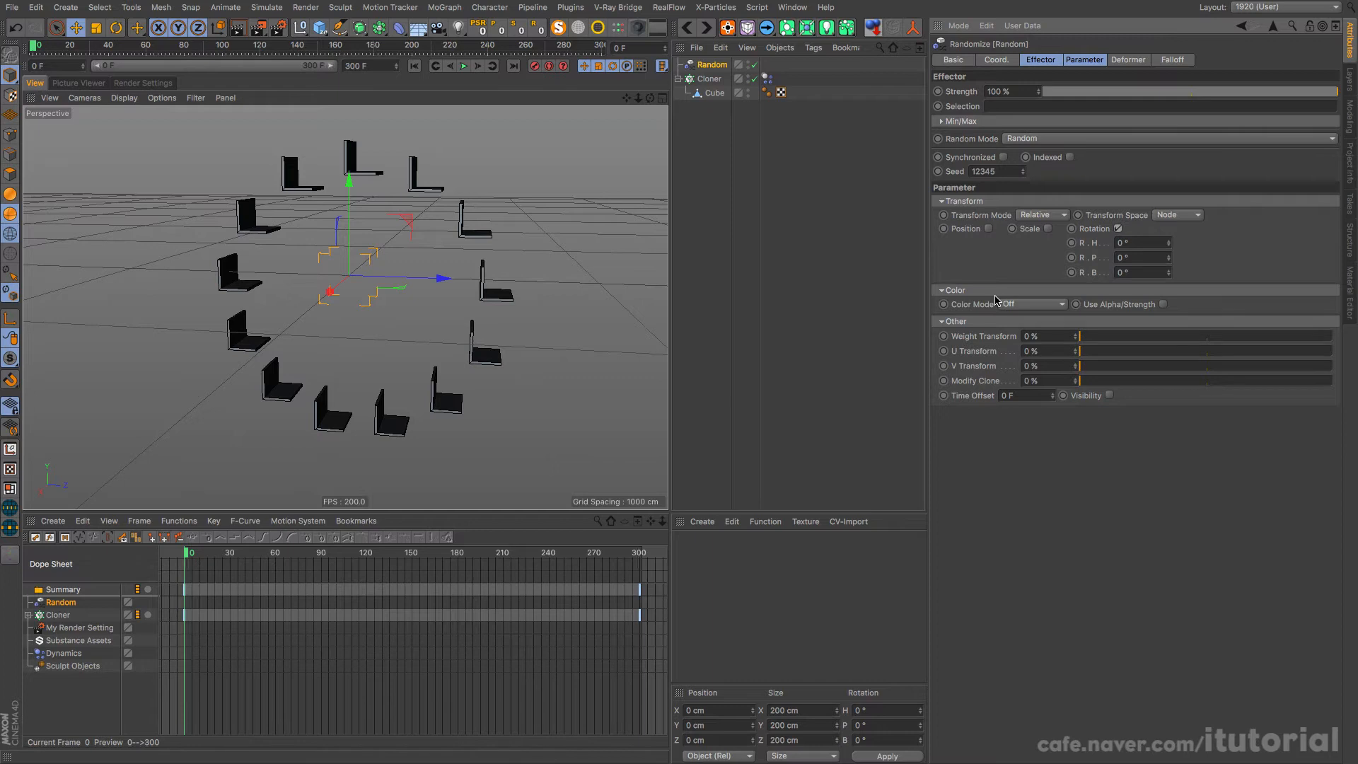
Step: Play the animation with the Random effector in place to examine the seats, and rewind to frame 0
click(464, 65)
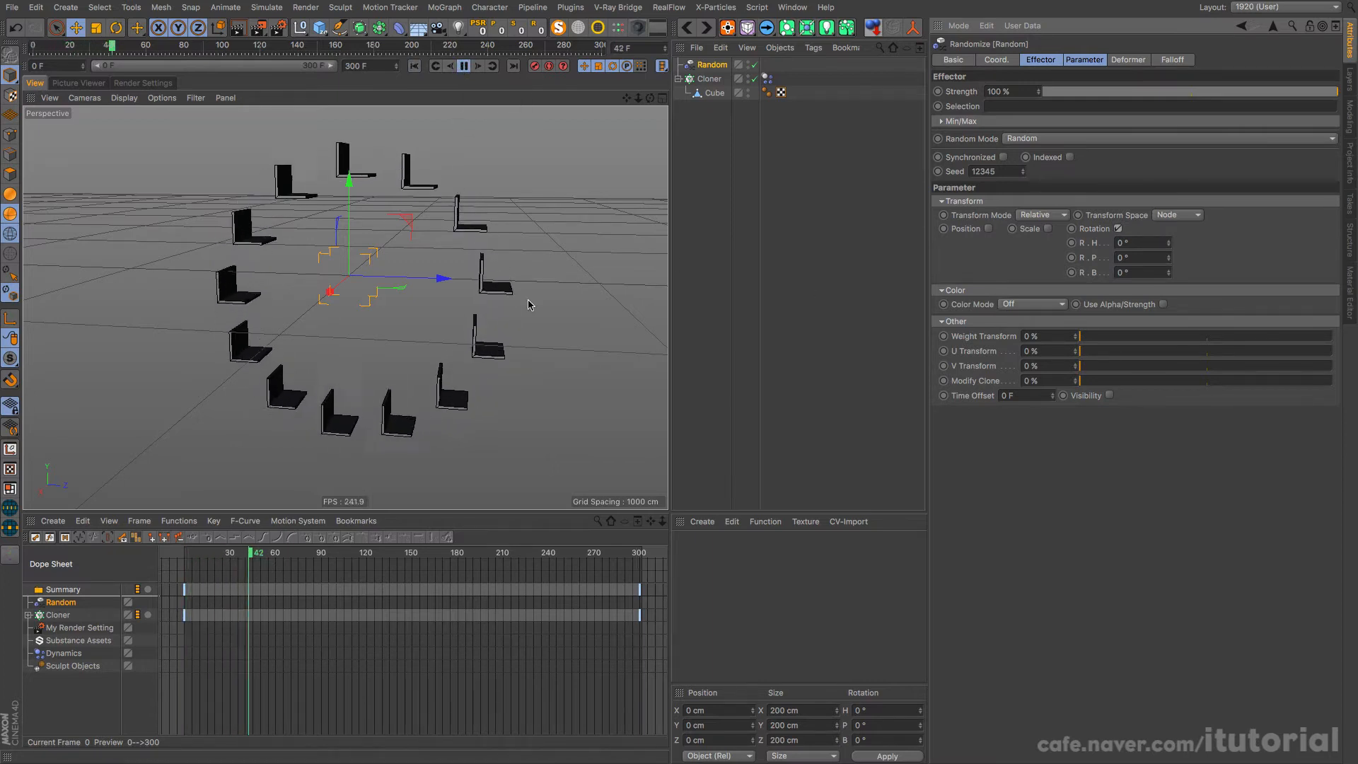
click(464, 66)
click(415, 67)
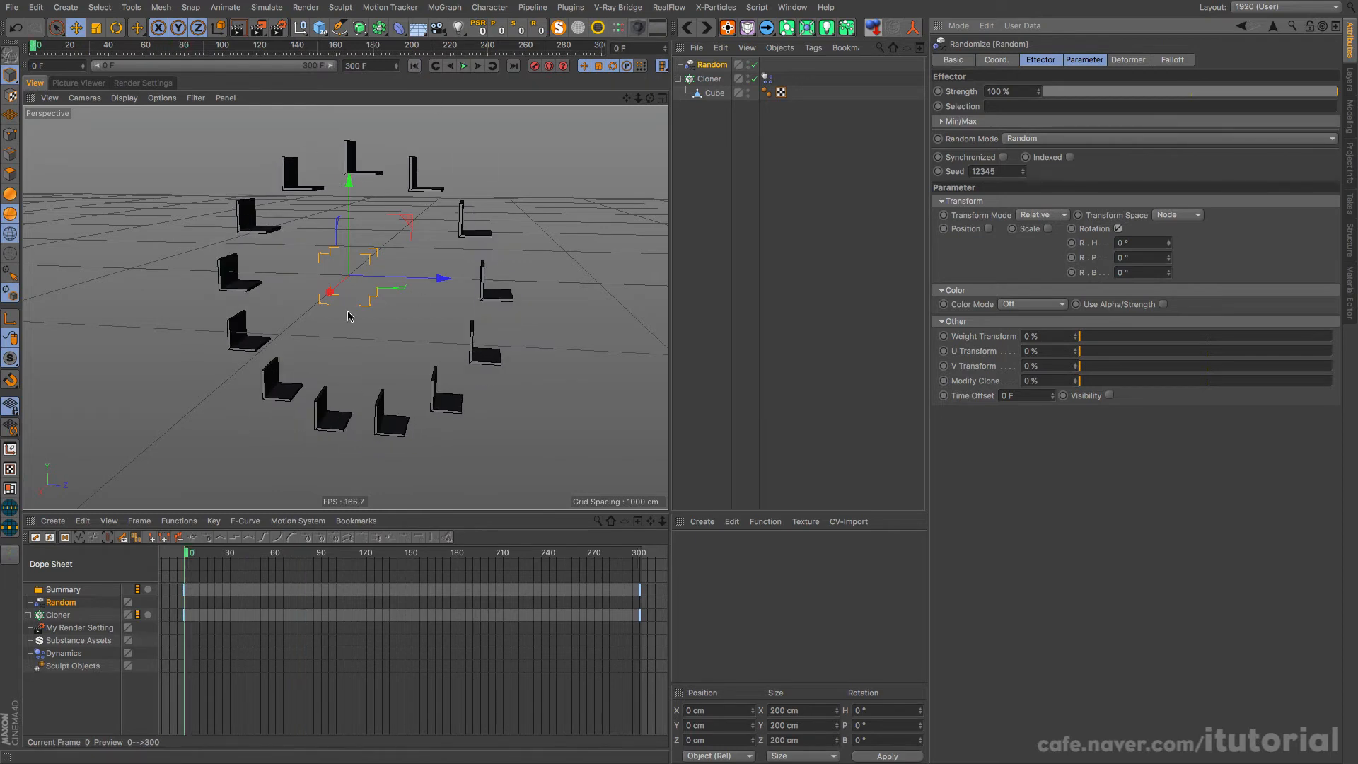
Step: Disable the Cloner's Offset animation track in the Dope Sheet and play the timeline to check the wheel
click(58, 615)
click(137, 615)
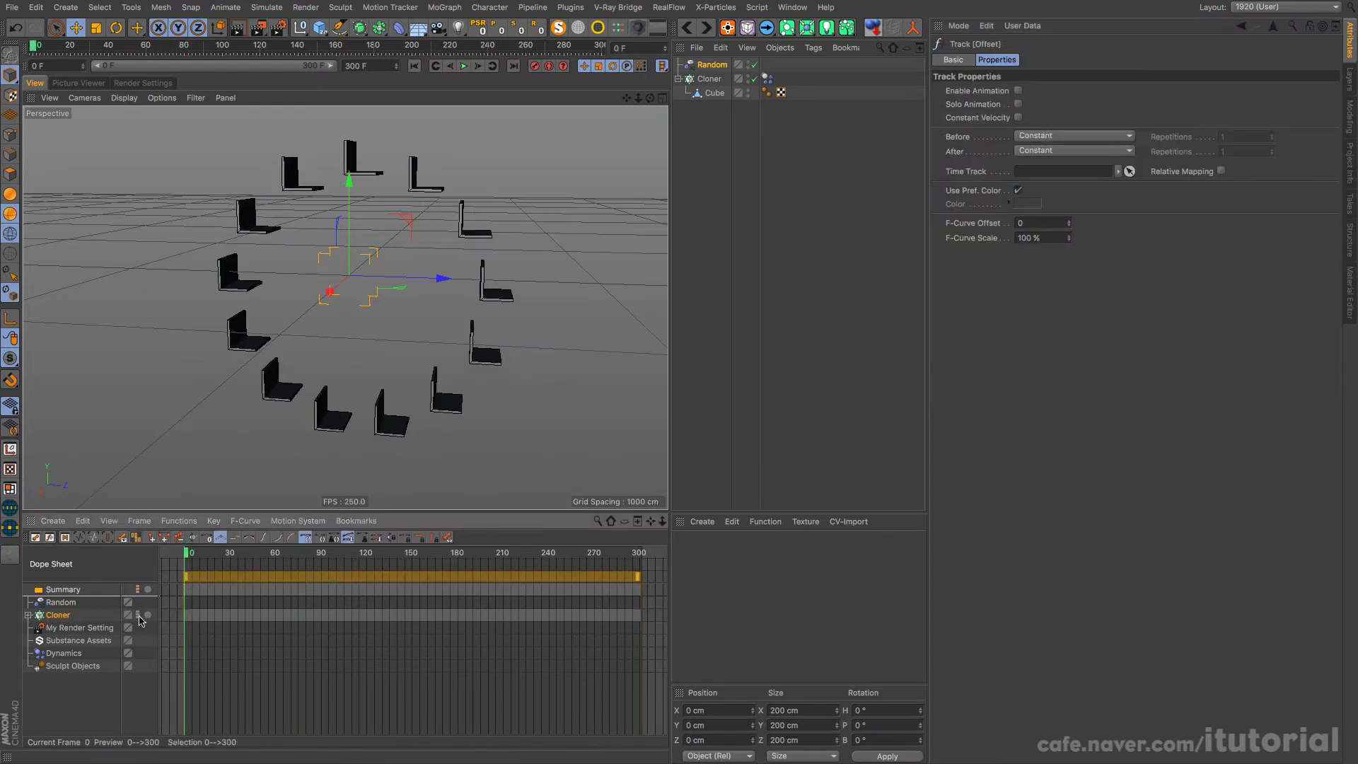
click(465, 66)
Step: Set the Random effector's R.P rotation to 20°, and play the timeline to check the seats' tilt
click(711, 64)
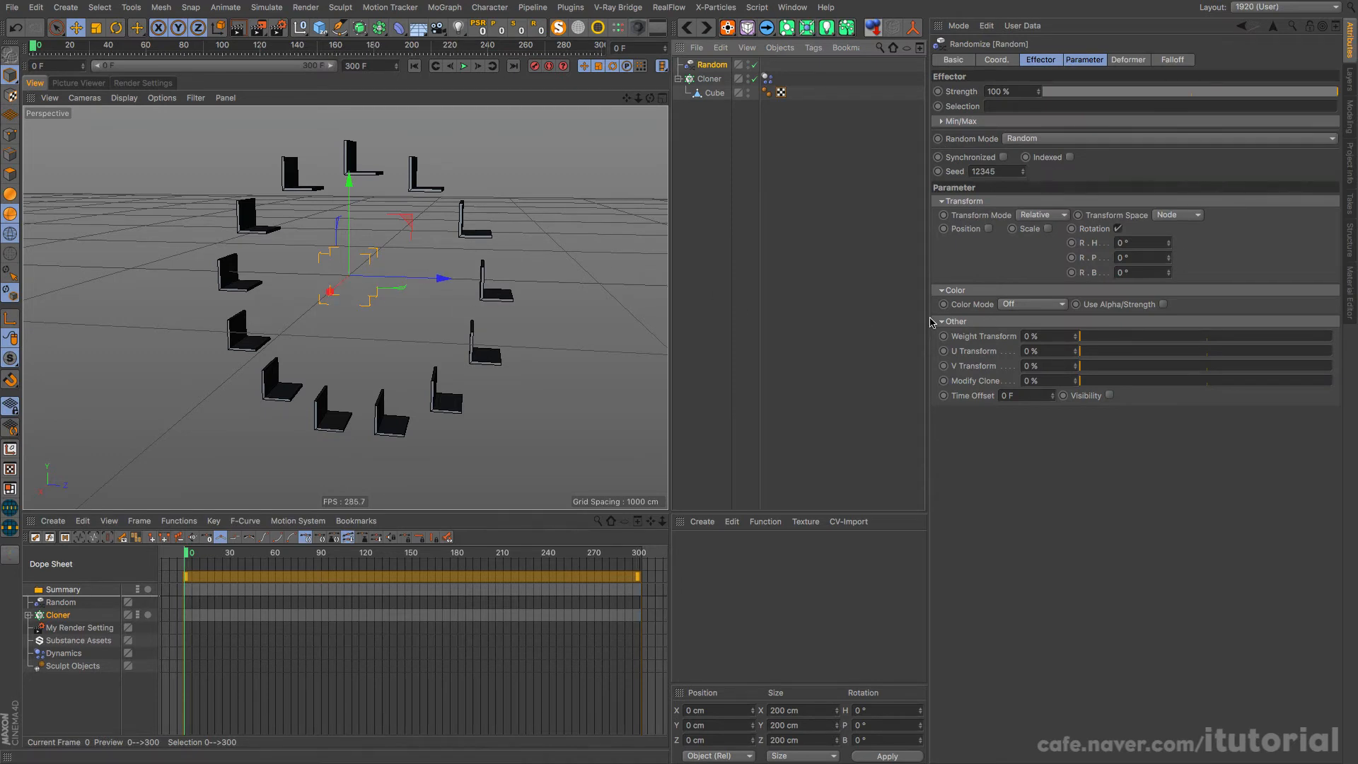
drag(1168, 258, 1202, 257)
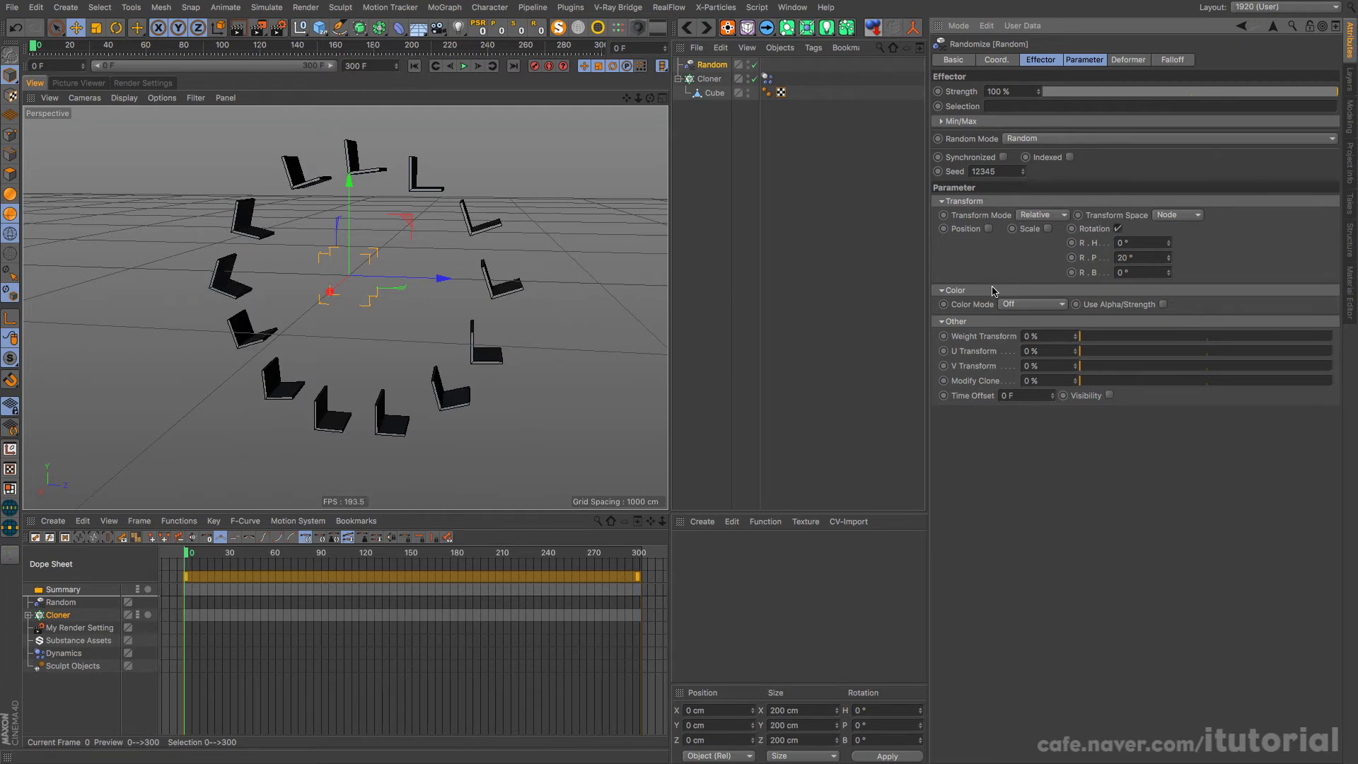
click(464, 65)
click(433, 66)
Step: Set the Random effector's Random Mode to Turbulence
click(1042, 61)
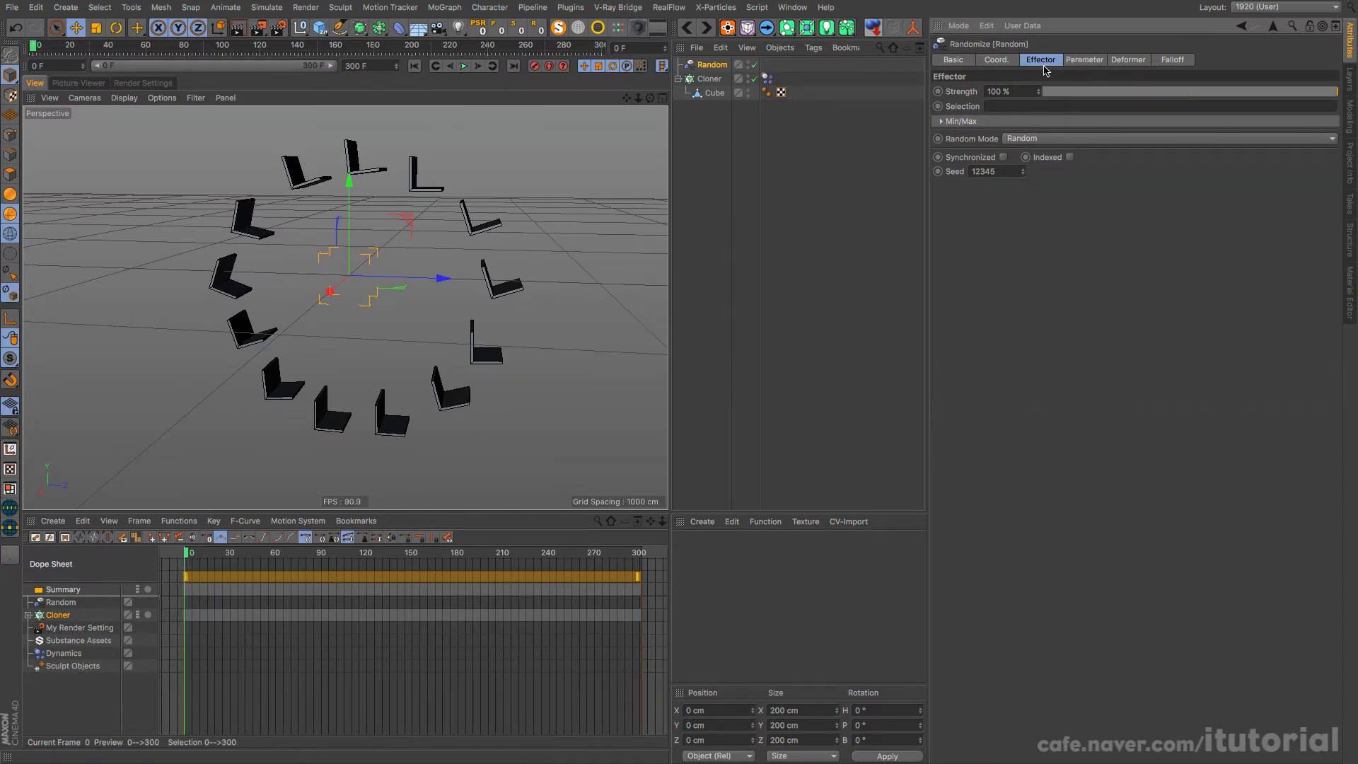
click(1034, 139)
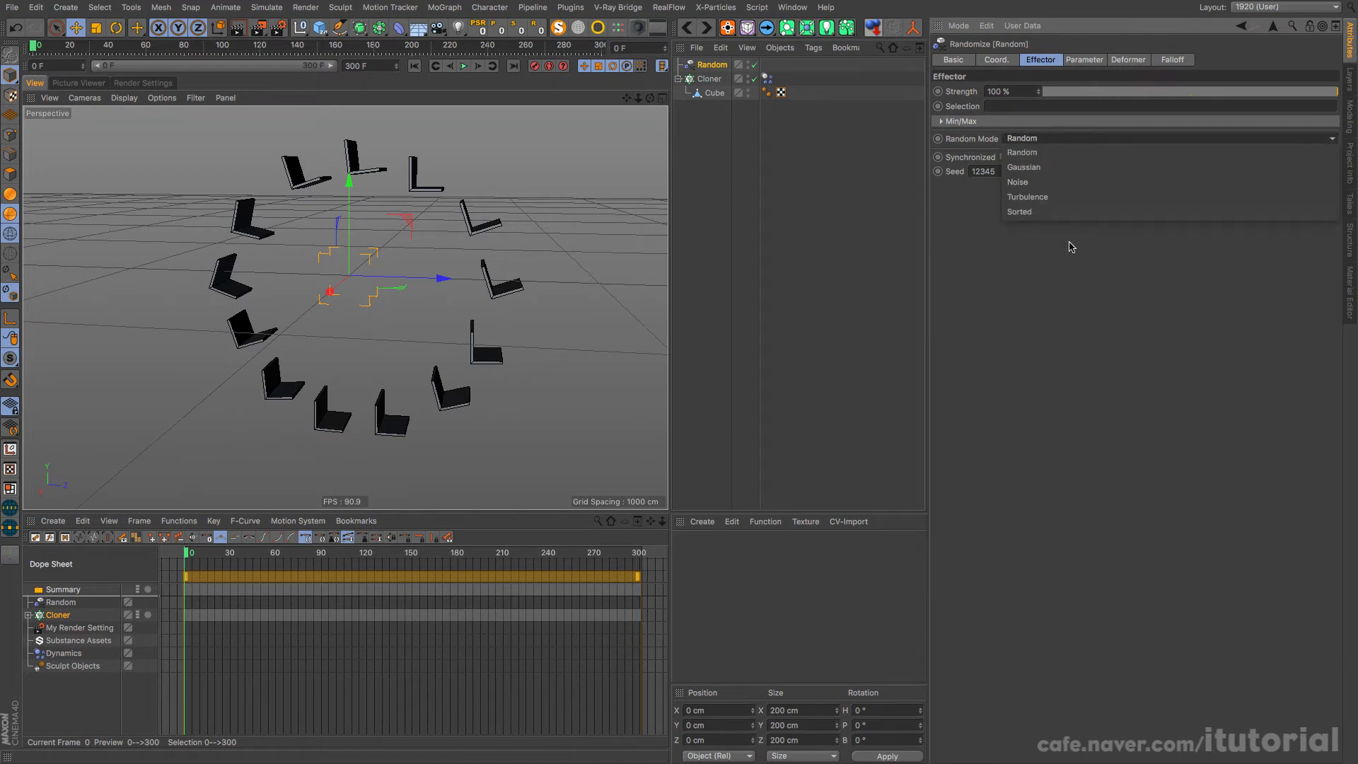
click(1047, 196)
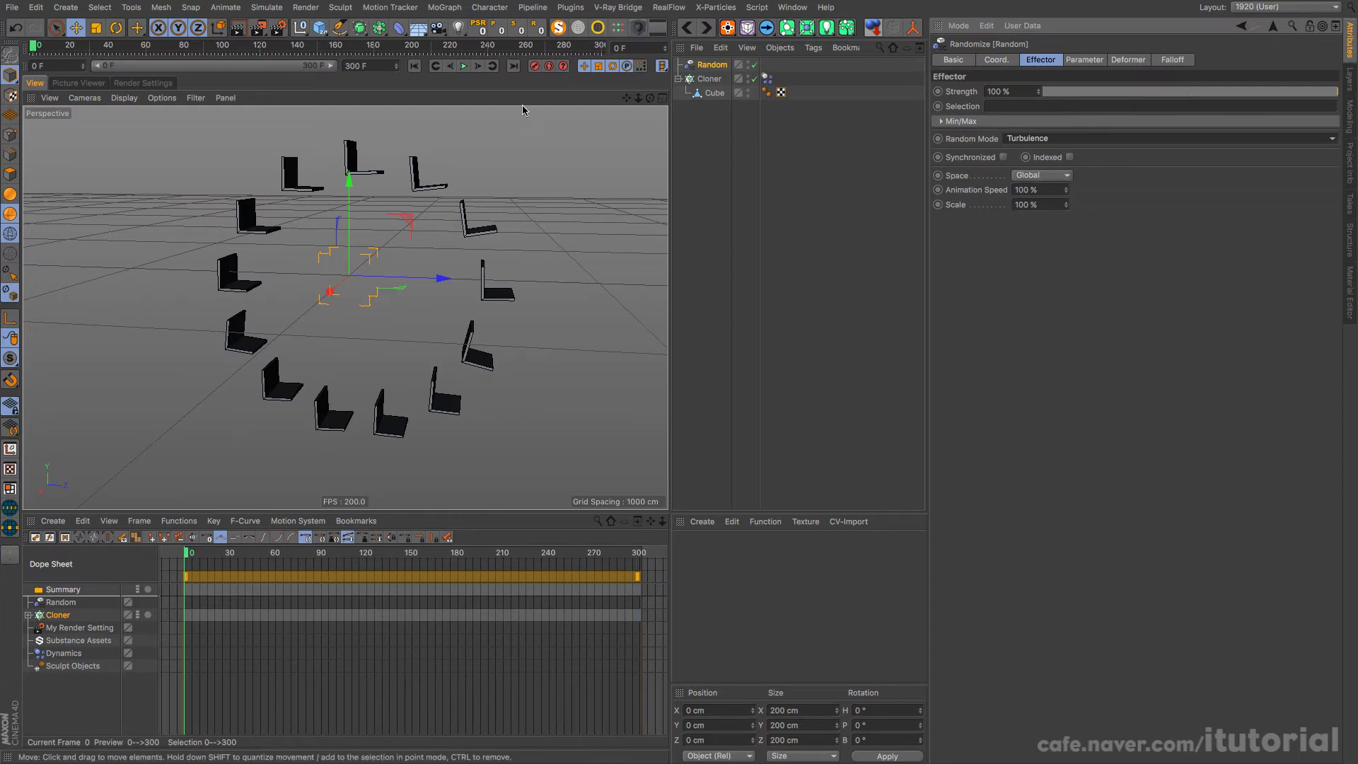
Step: Play the turbulence-driven simulation twice to examine how the seats tumble, rewinding to frame 0 each time
click(465, 65)
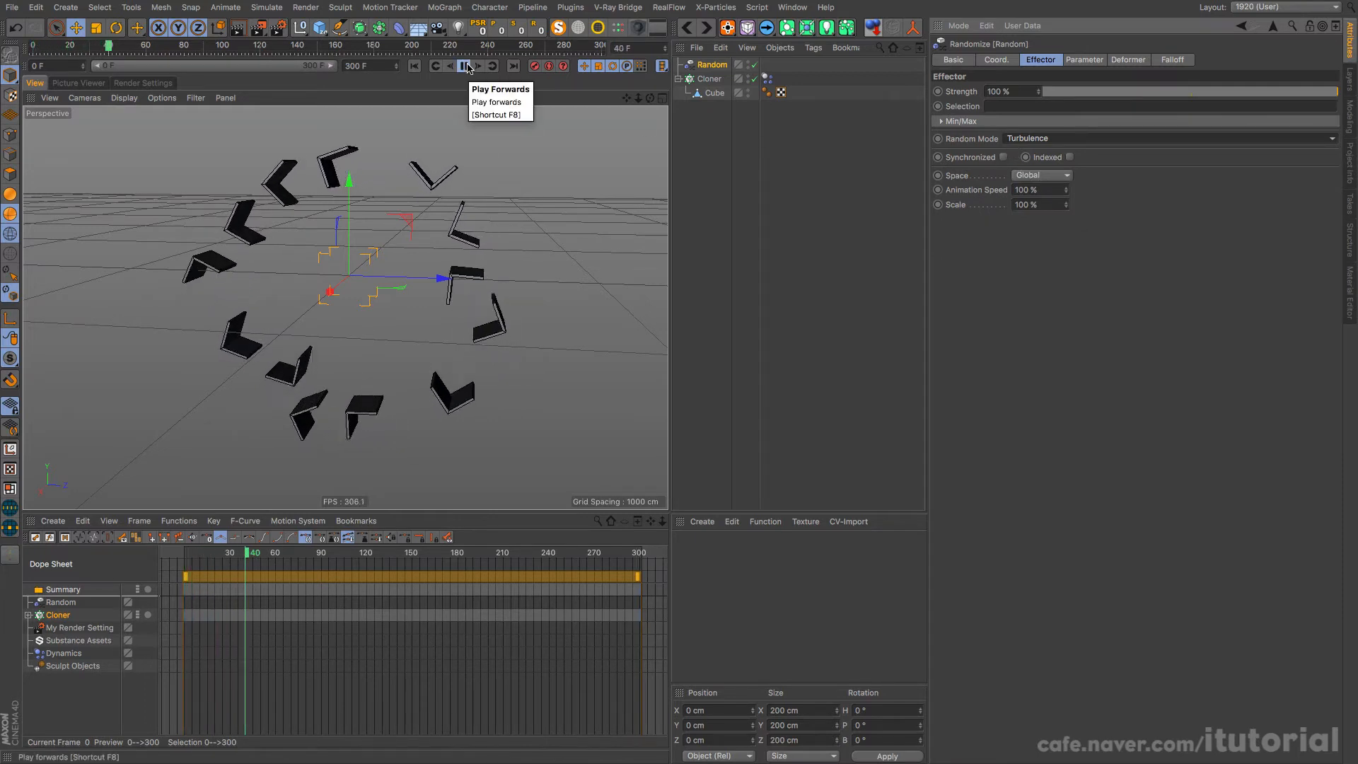
click(465, 66)
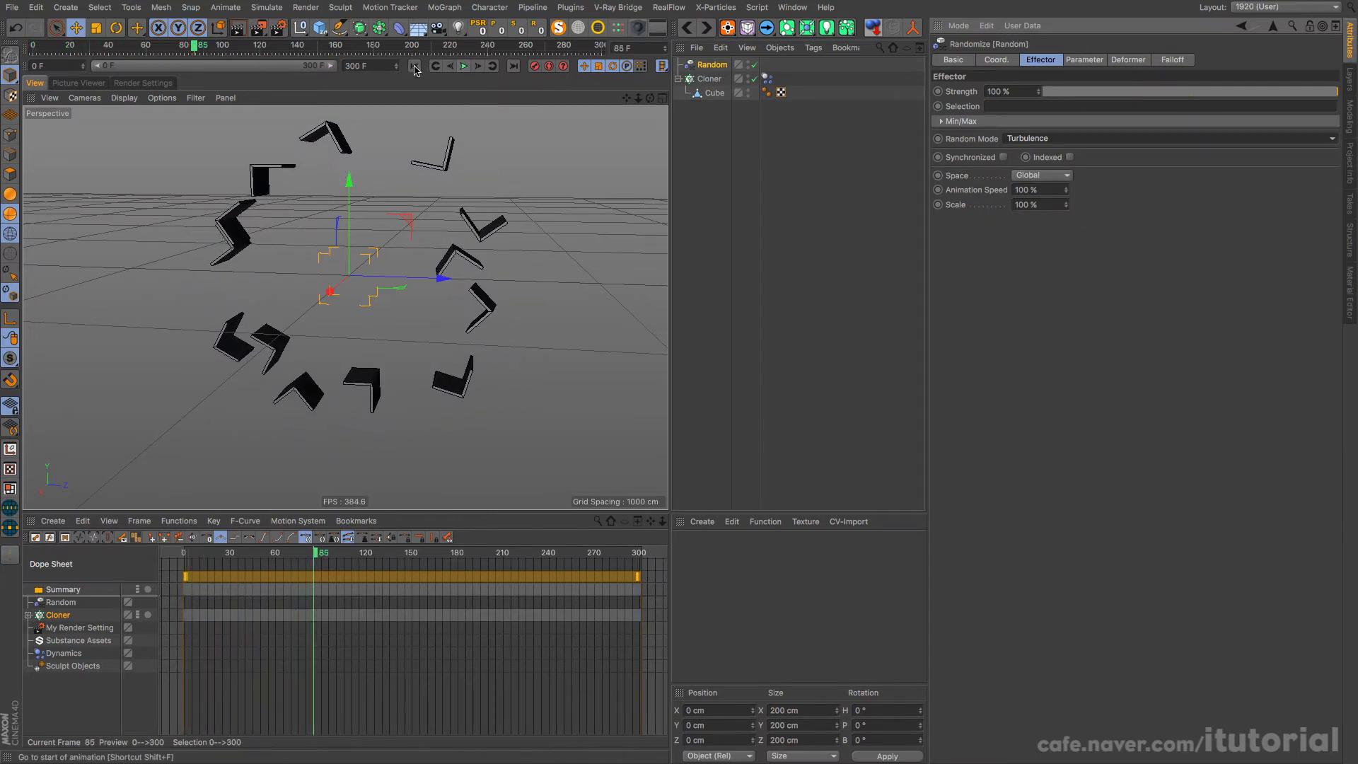
click(414, 66)
click(462, 67)
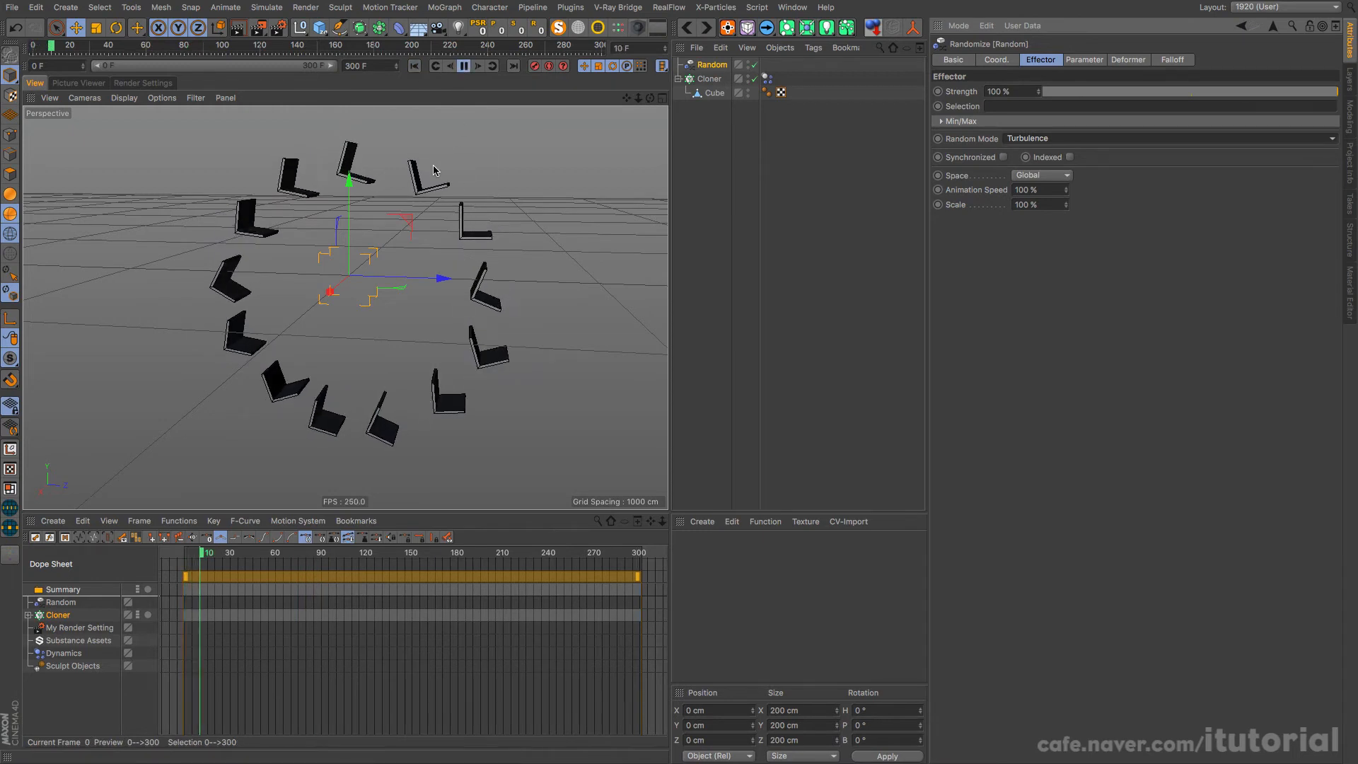
click(465, 65)
click(414, 66)
Step: Disable the Dynamics Body tag on the Cloner and play the animation to check the seats' swing
click(766, 78)
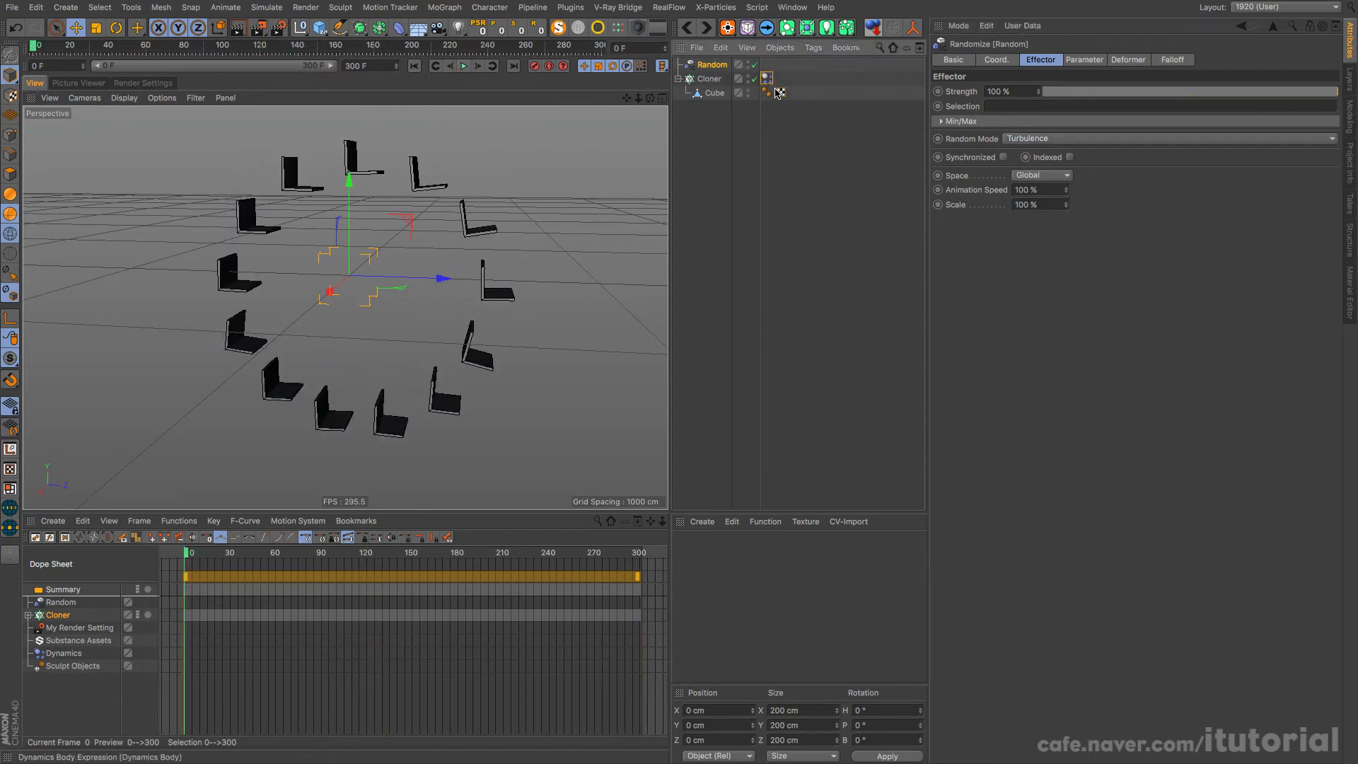
click(985, 60)
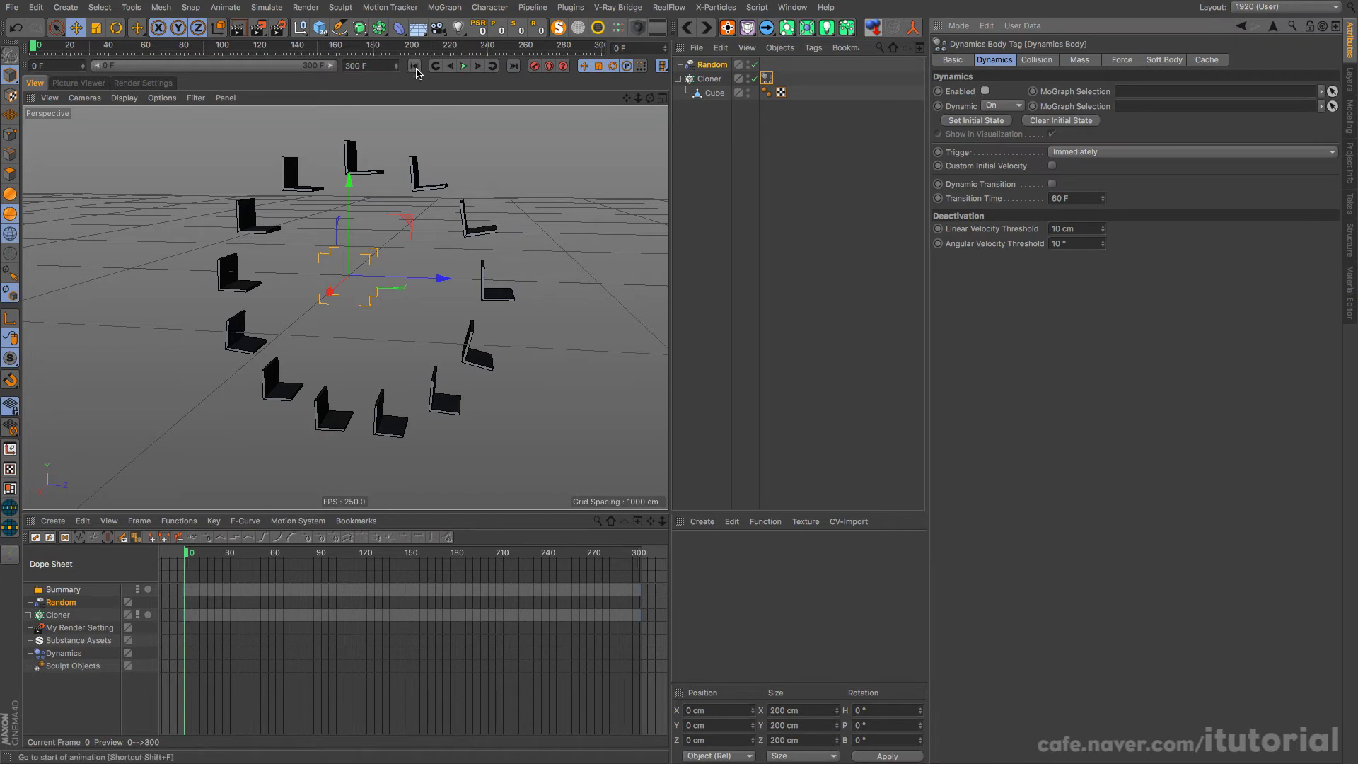
click(463, 65)
Step: Enable Indexed on the Random effector and set its Animation Speed to 5% while the animation plays
click(712, 64)
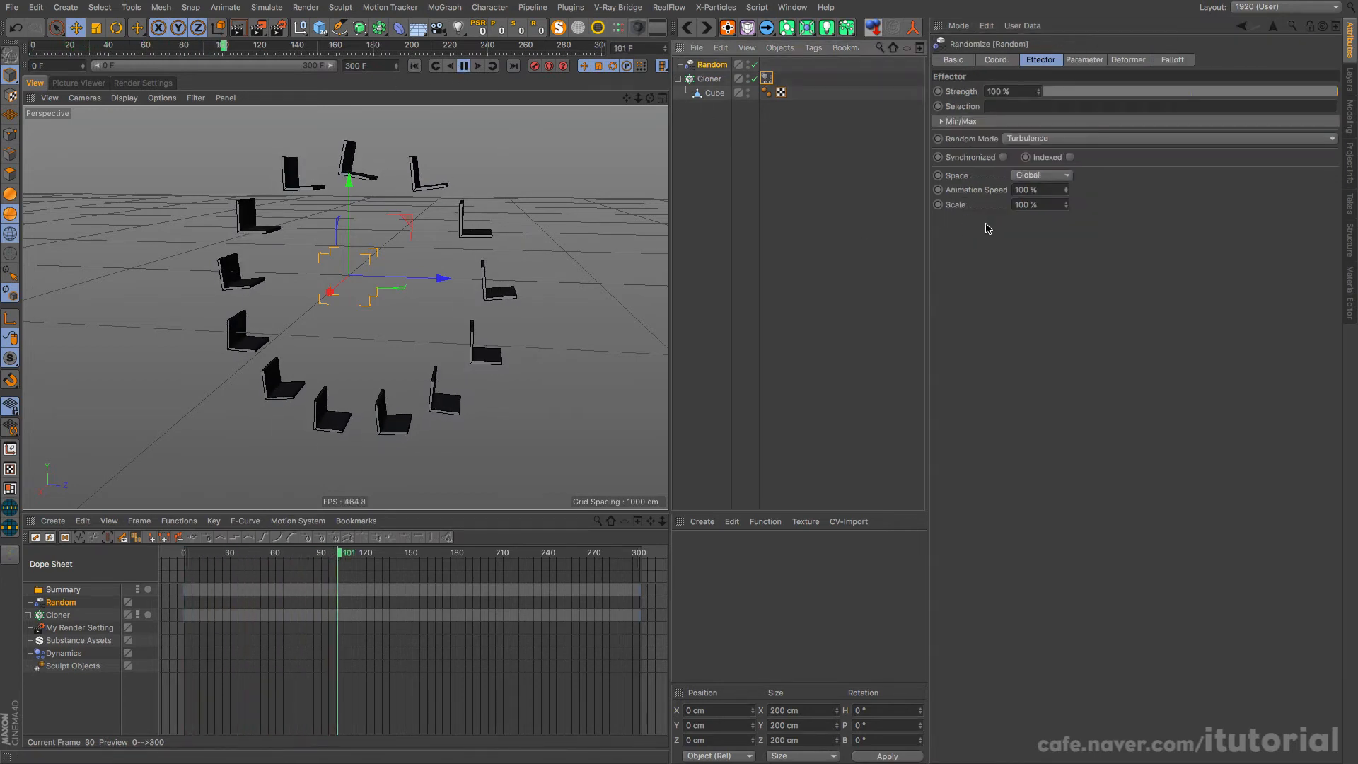
click(1069, 157)
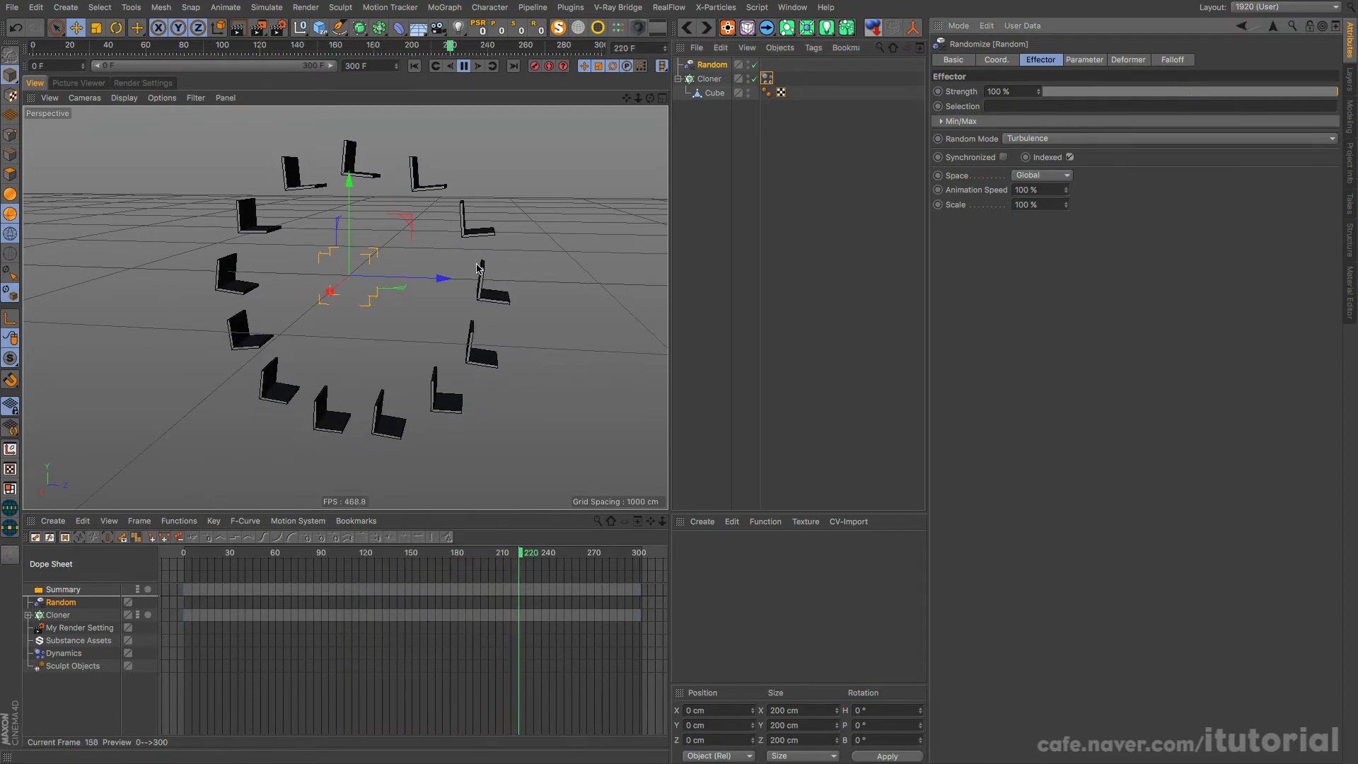
click(1029, 189)
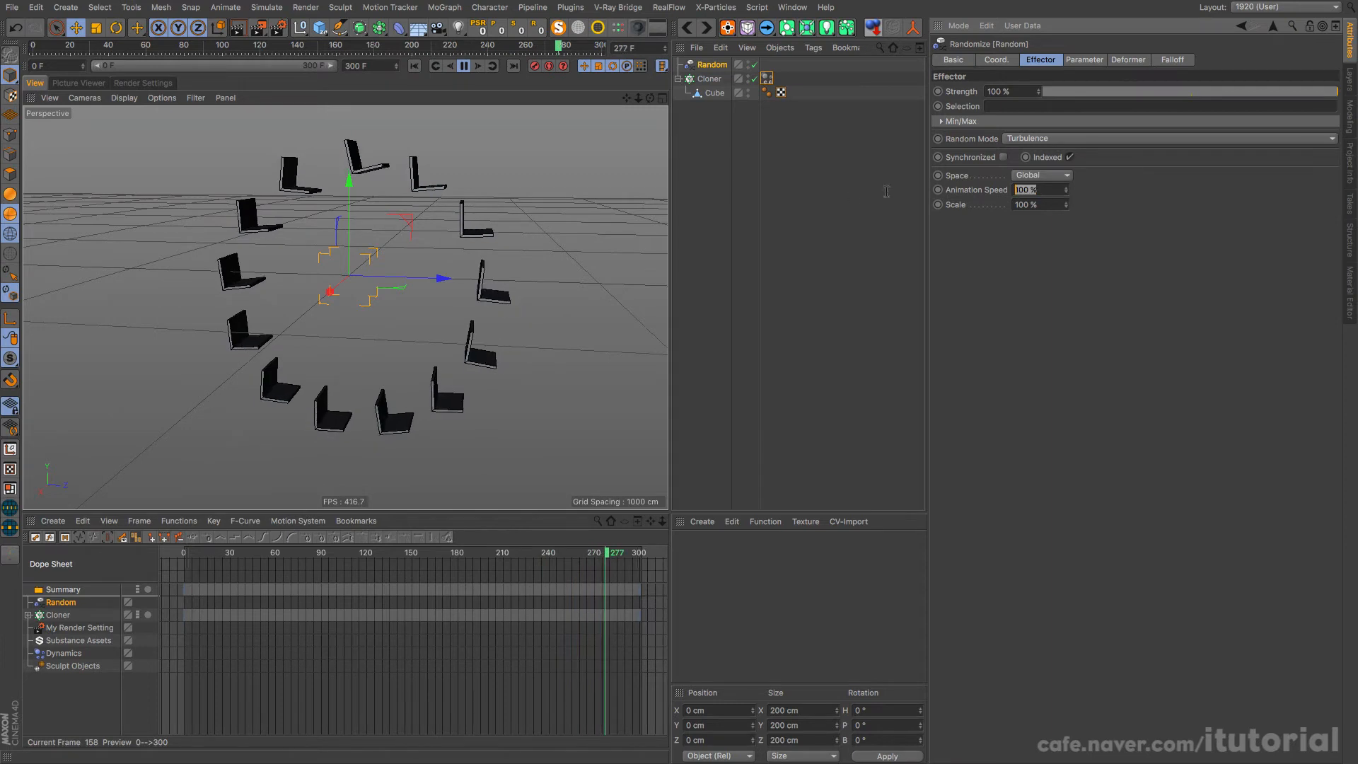
text(5)
key(Return)
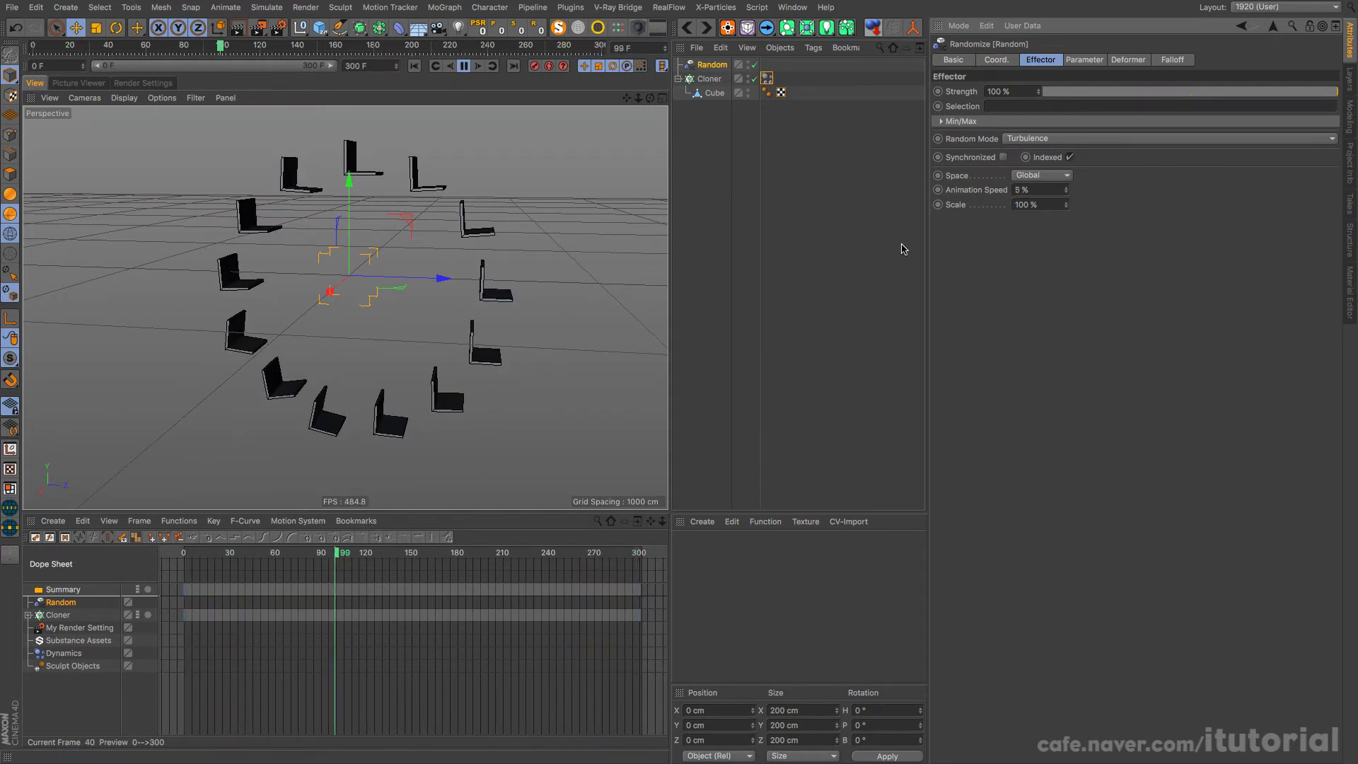
Step: Set the Random effector's Animation Speed to 10%
click(1037, 189)
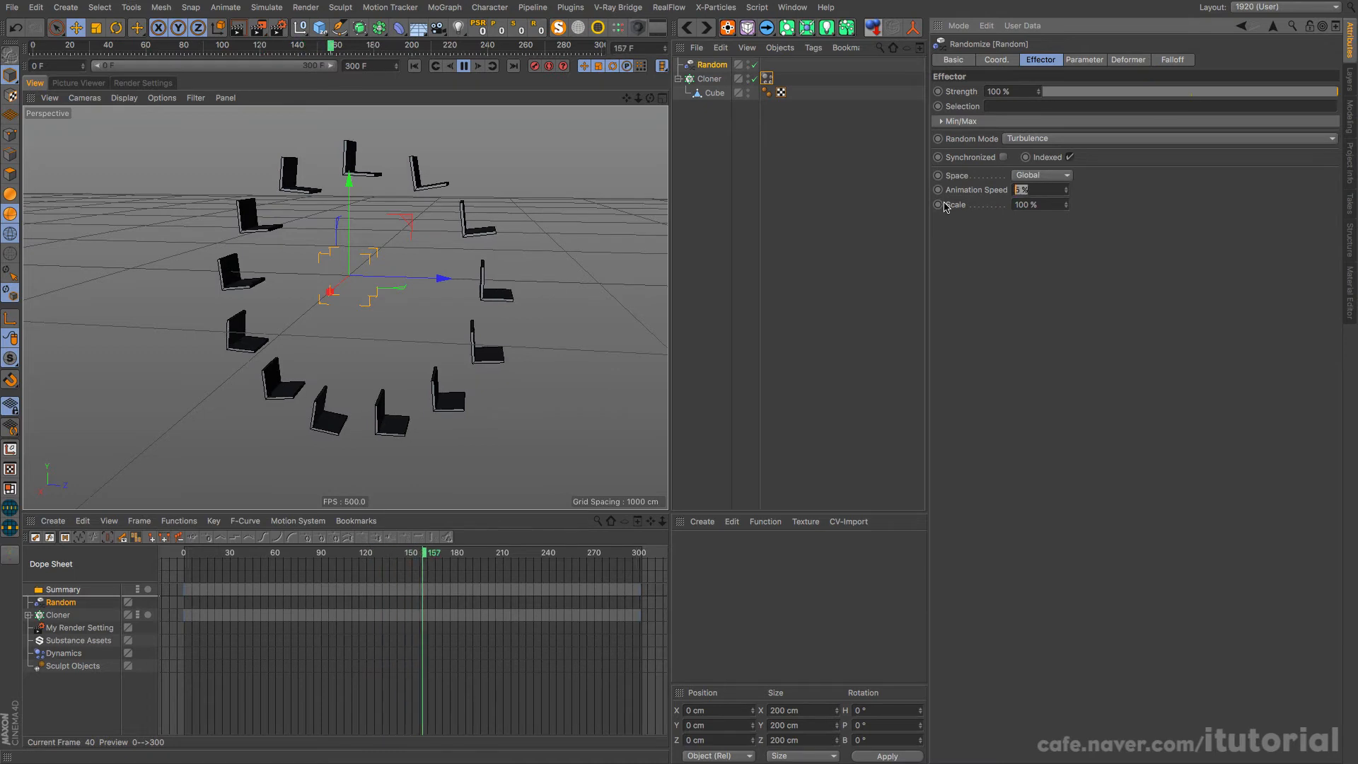
text(10)
key(Return)
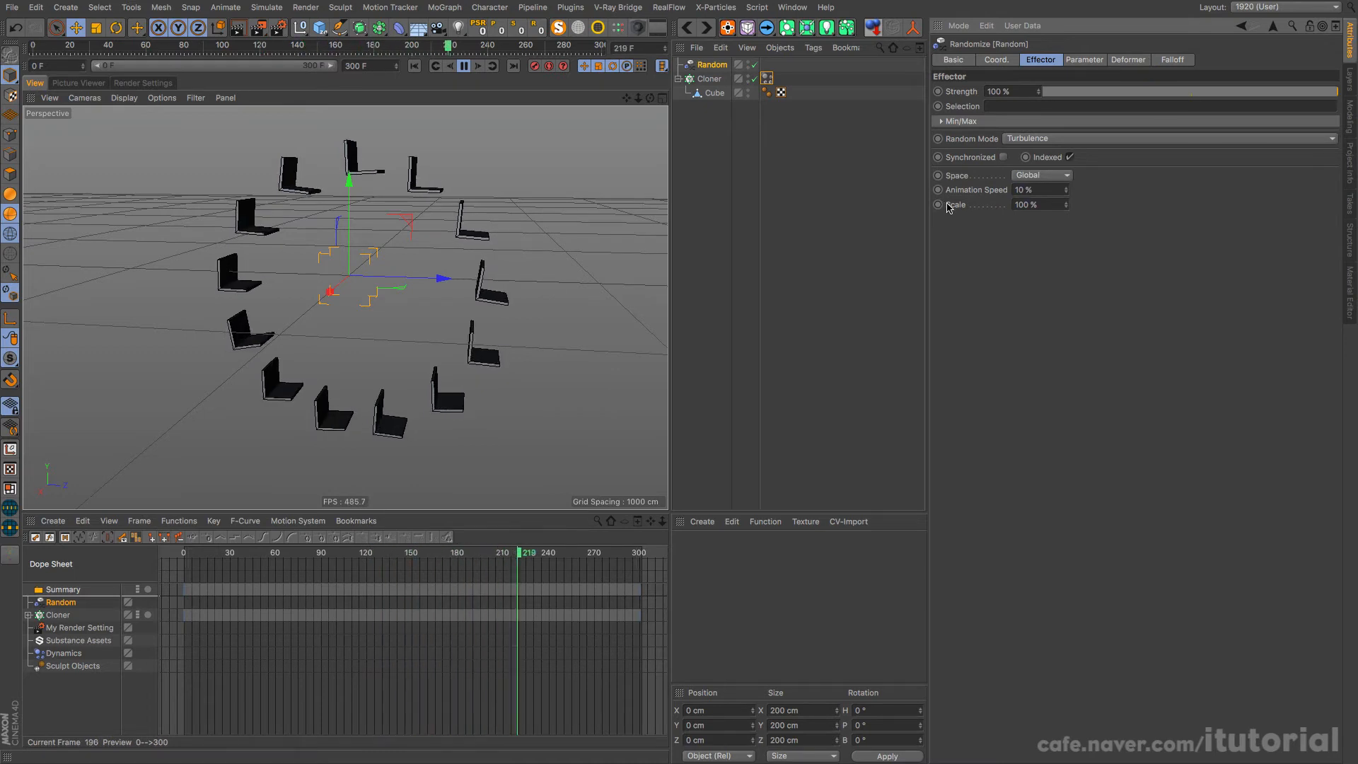
Step: Set the Random effector's Scale to 20% and its Space to UV while the animation plays
click(1031, 205)
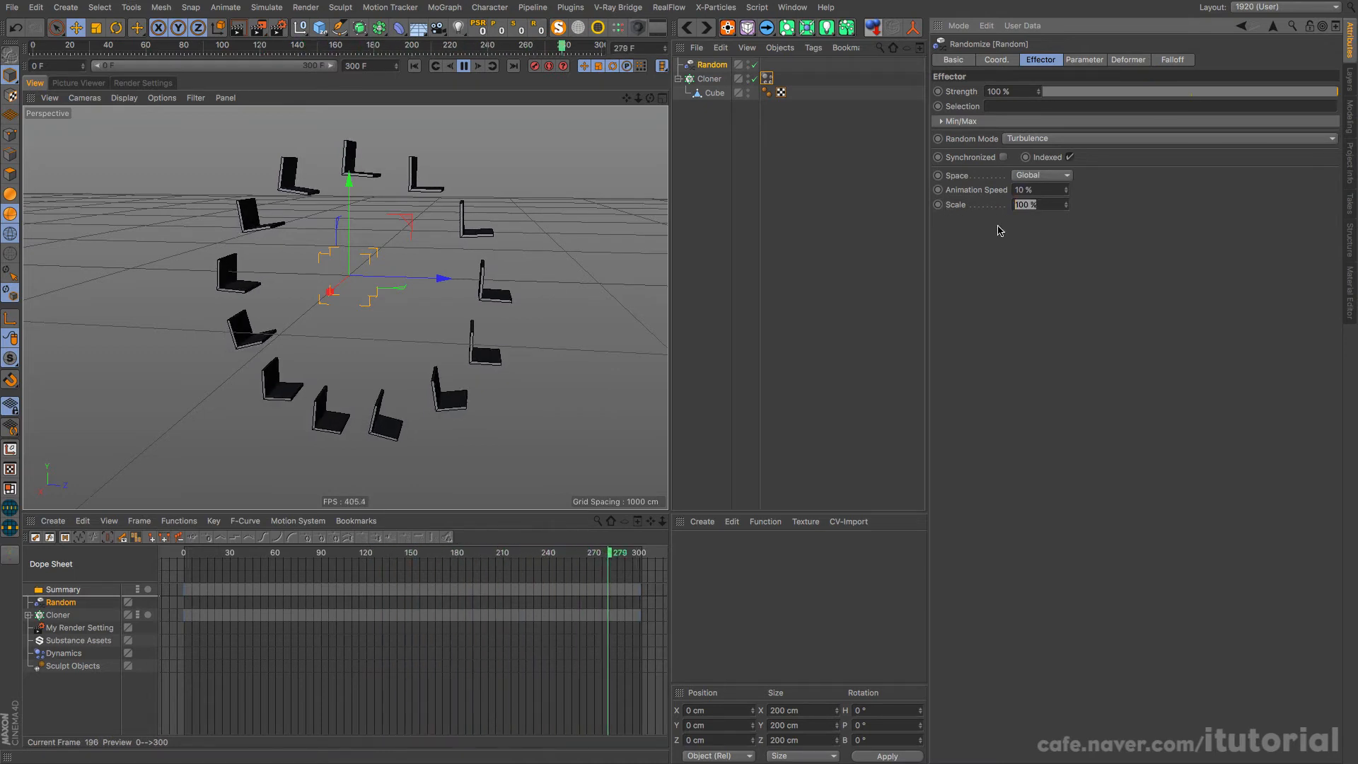
text(20)
key(Return)
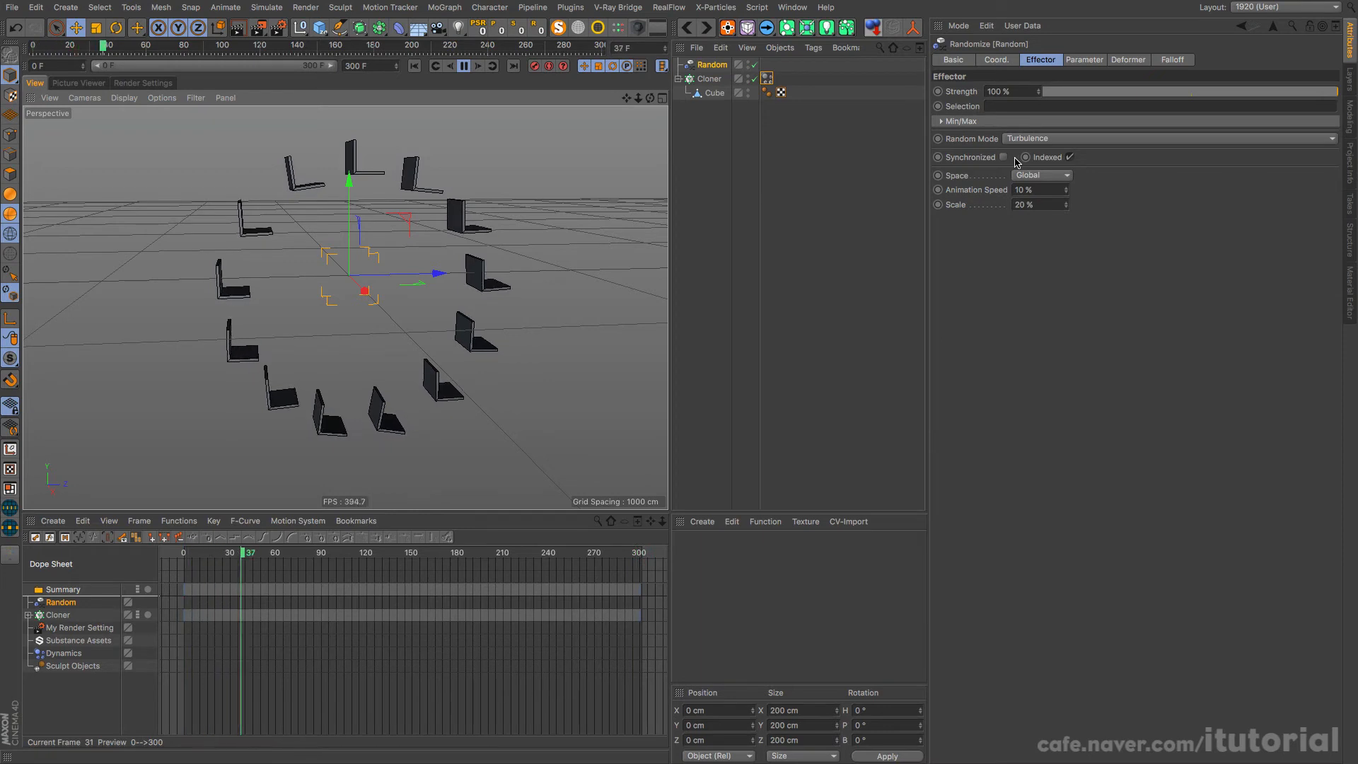
click(1053, 176)
click(1045, 205)
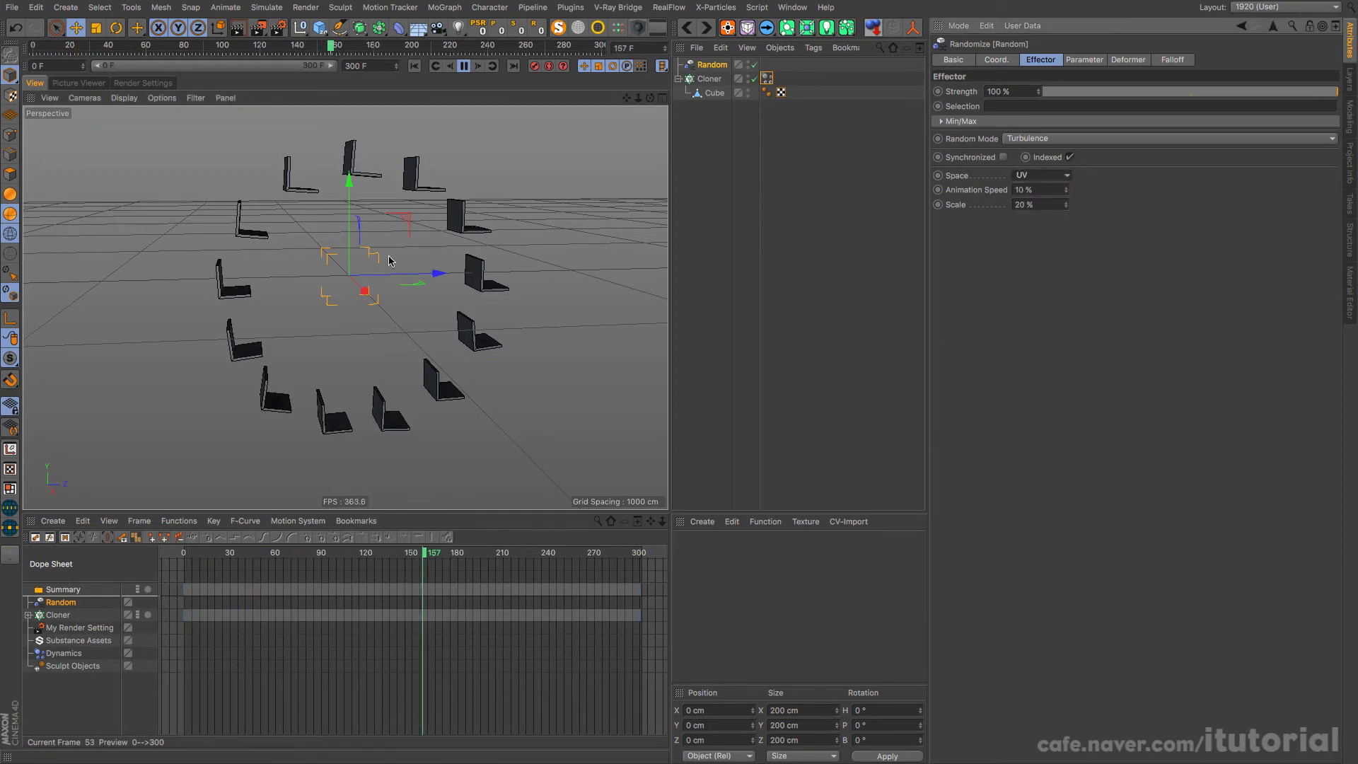
alt+drag(389, 258, 309, 260)
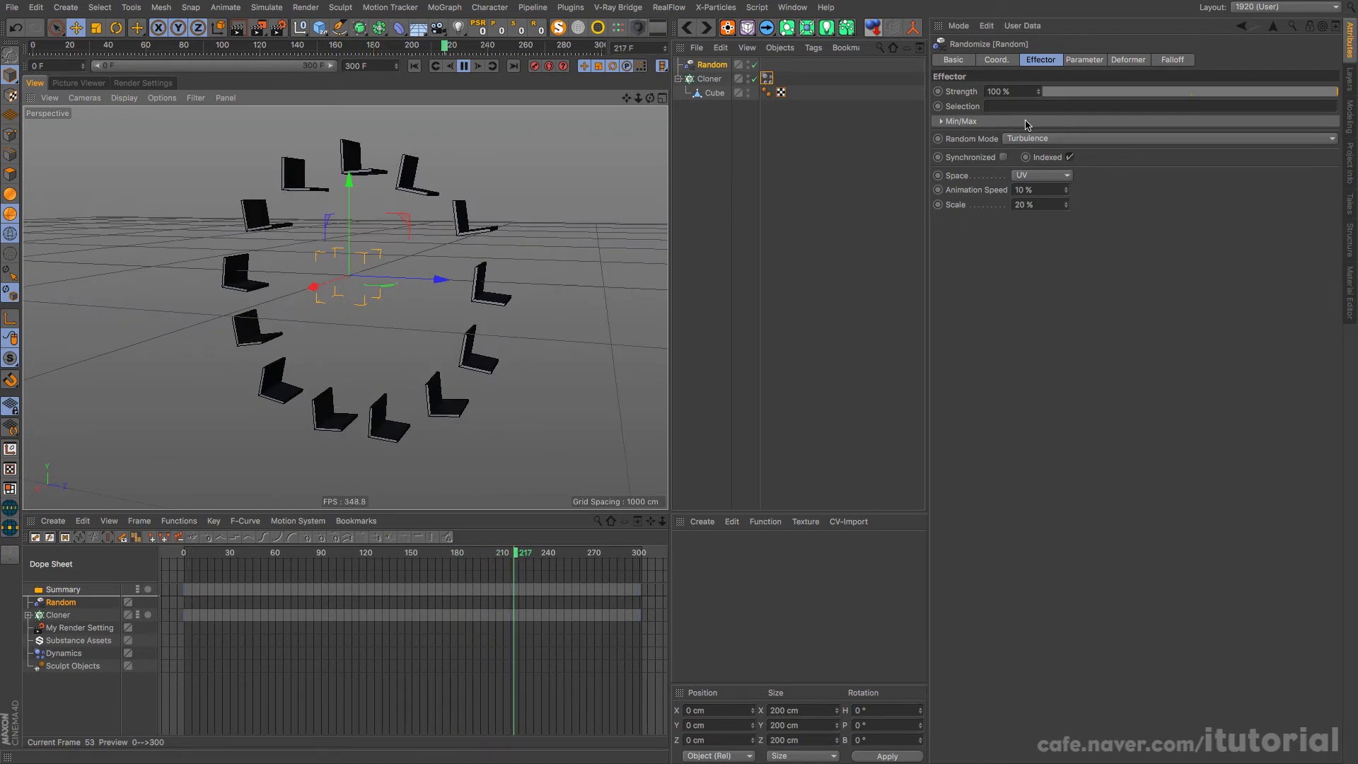
Step: Switch the Random effector's Random Mode to Noise and check the seats' movement from another angle
click(1064, 140)
click(1061, 182)
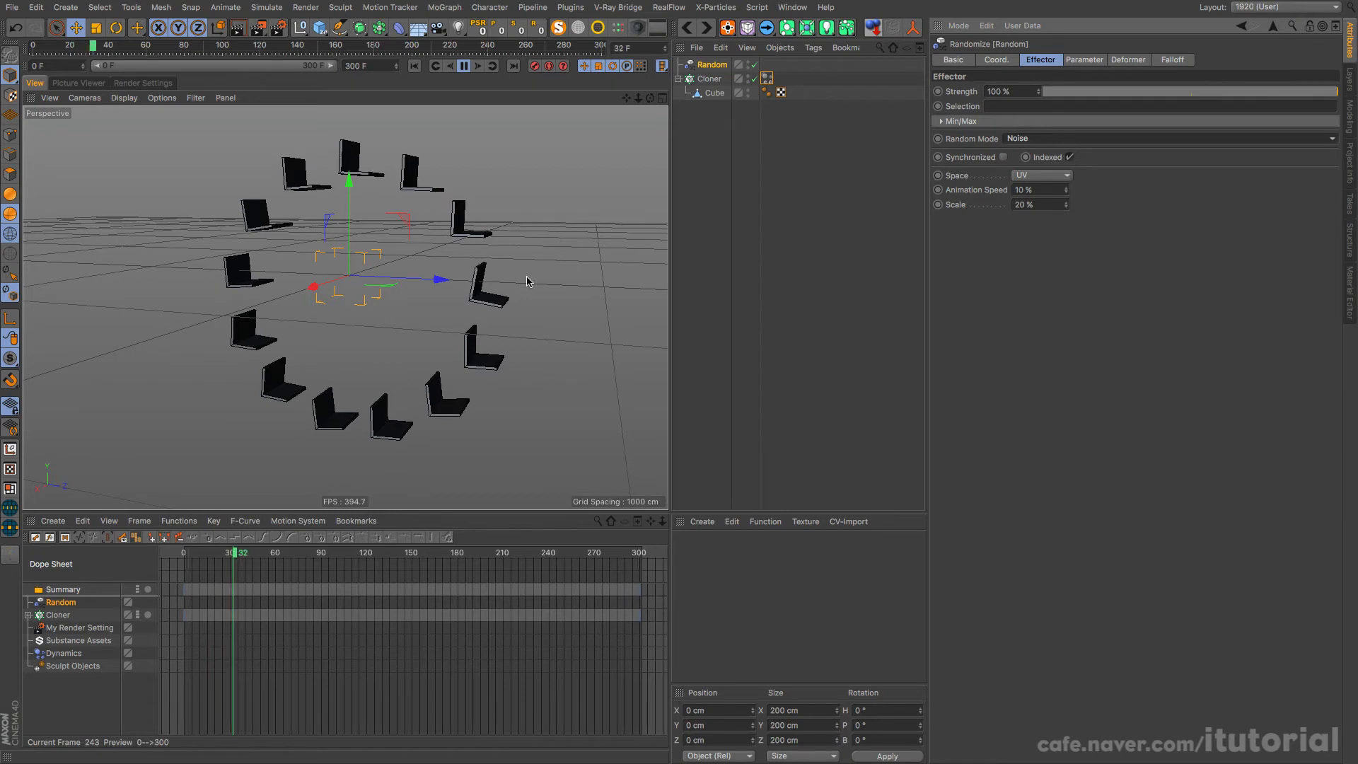
alt+drag(524, 282, 492, 331)
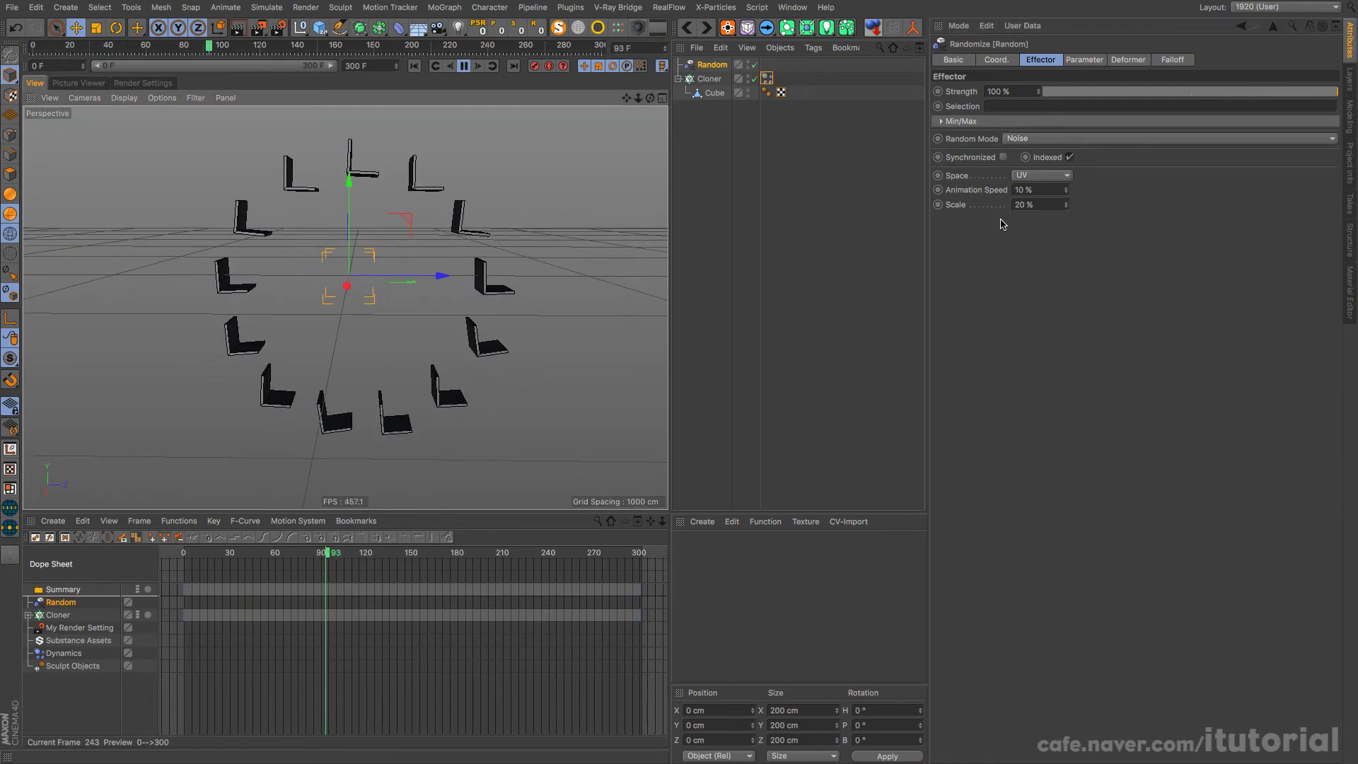
Step: Set the Random effector's Animation Speed to 20%, check the seats' swing, and stop playback at frame 0
drag(1036, 190, 967, 199)
text(20)
key(Return)
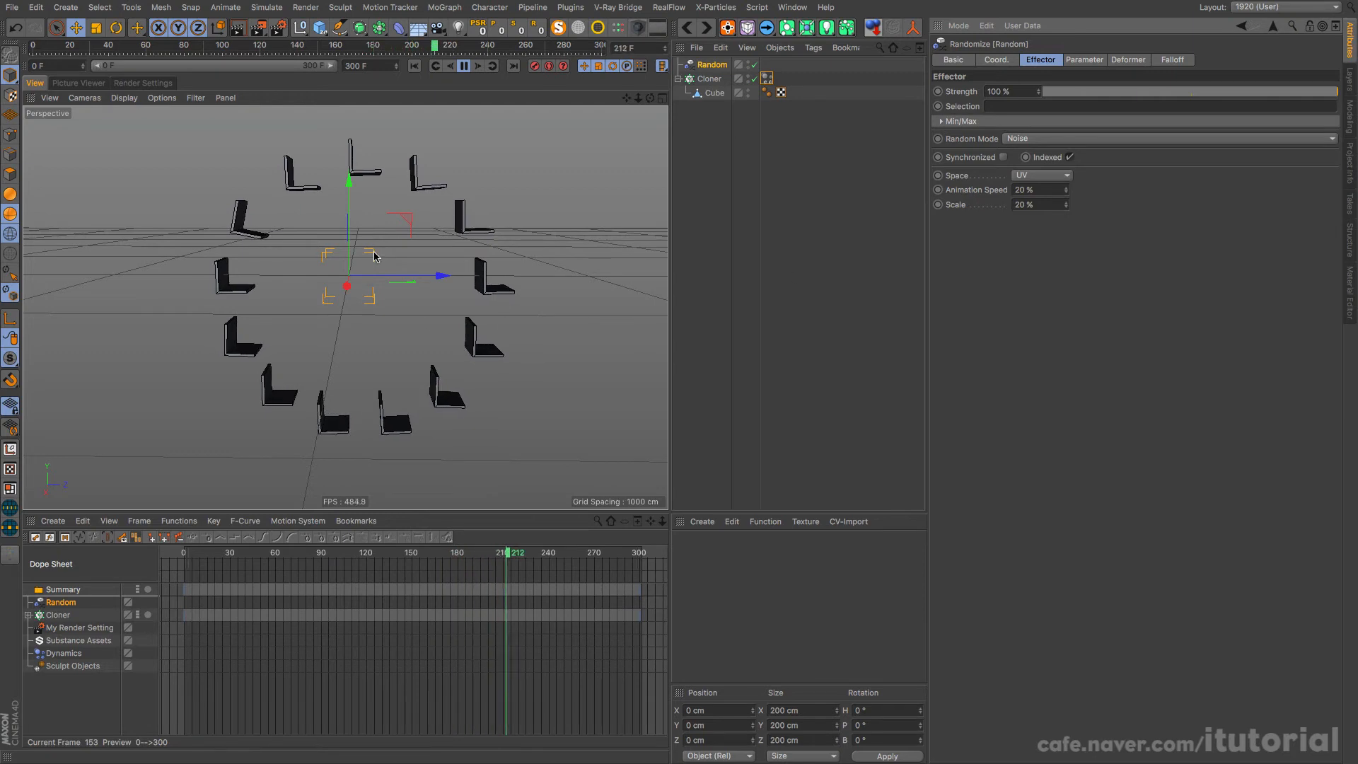
alt+drag(363, 294, 393, 295)
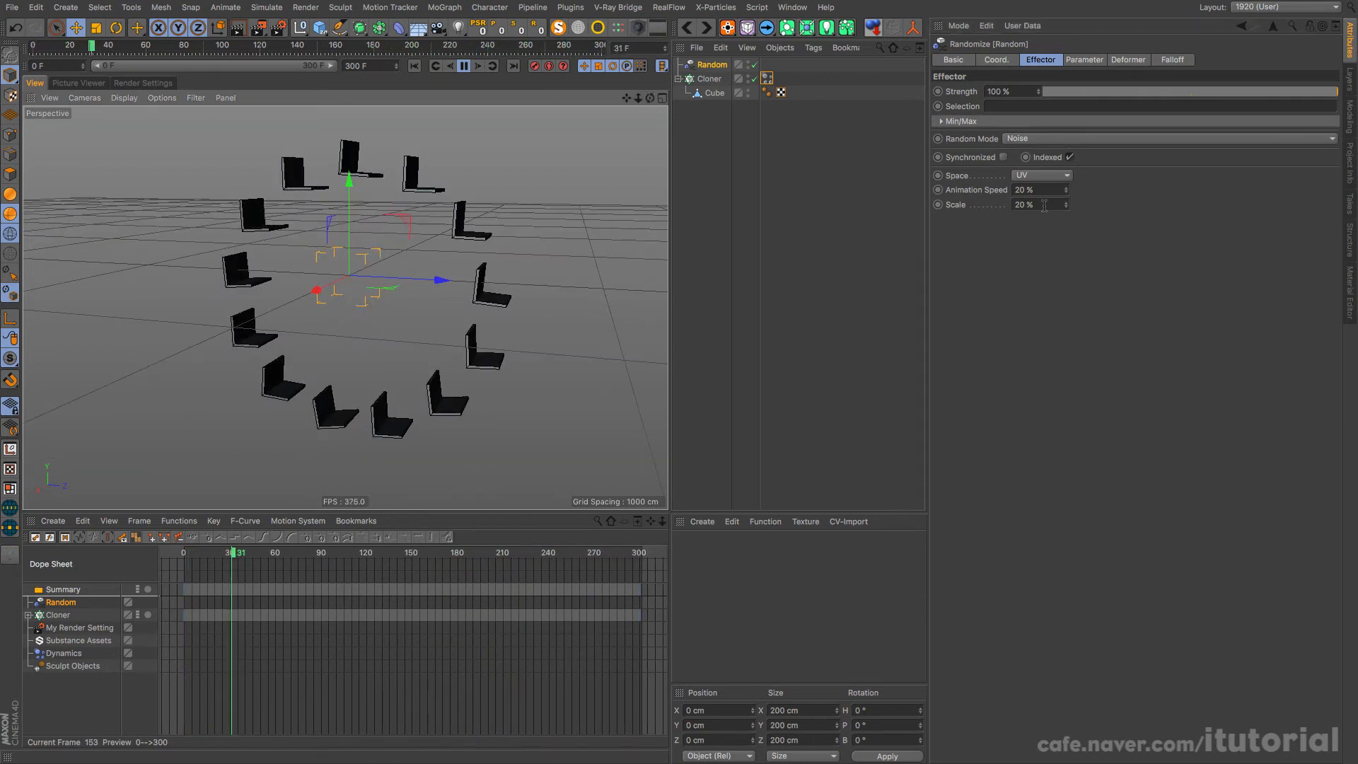
alt+drag(413, 300, 428, 288)
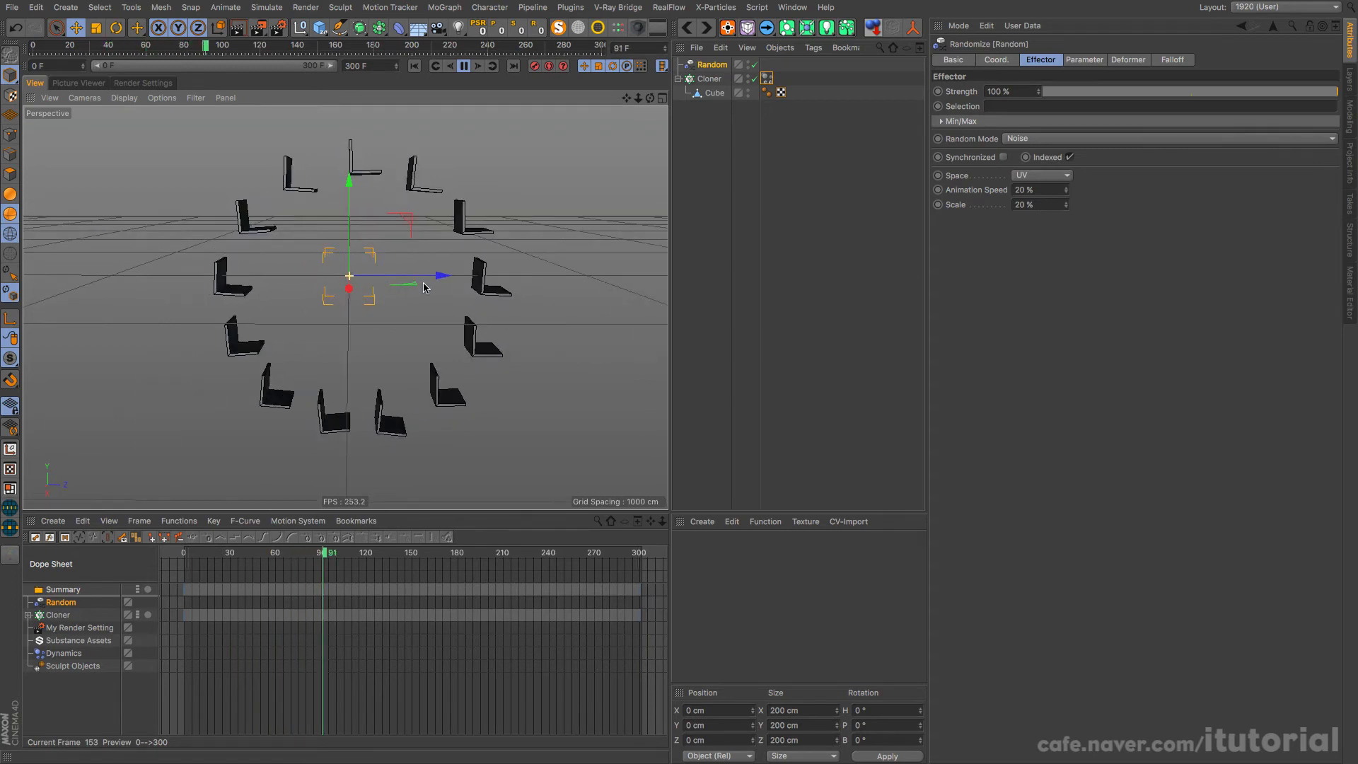
click(464, 66)
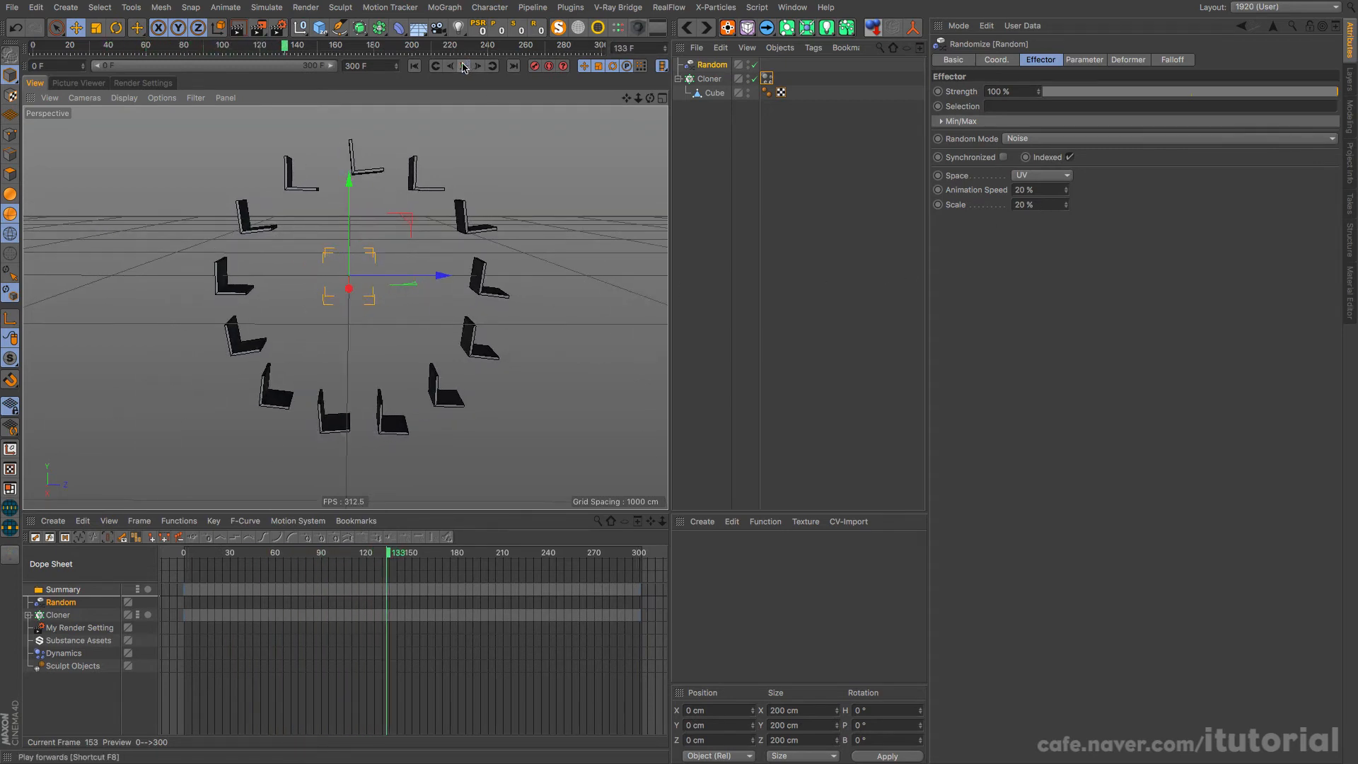
click(417, 69)
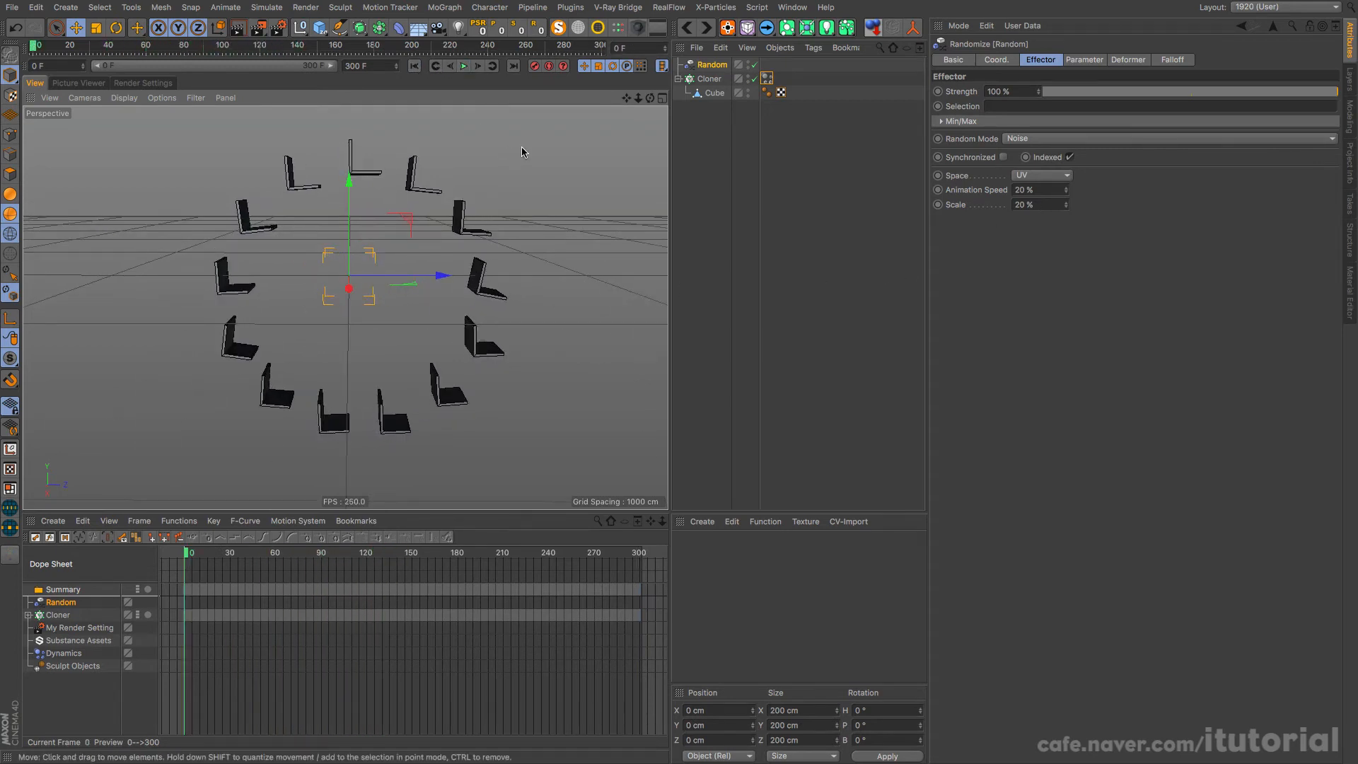
Step: Enable the Cloner's Dynamics Body tag and play the simulation to check it, rewinding to frame 0
click(767, 79)
click(984, 91)
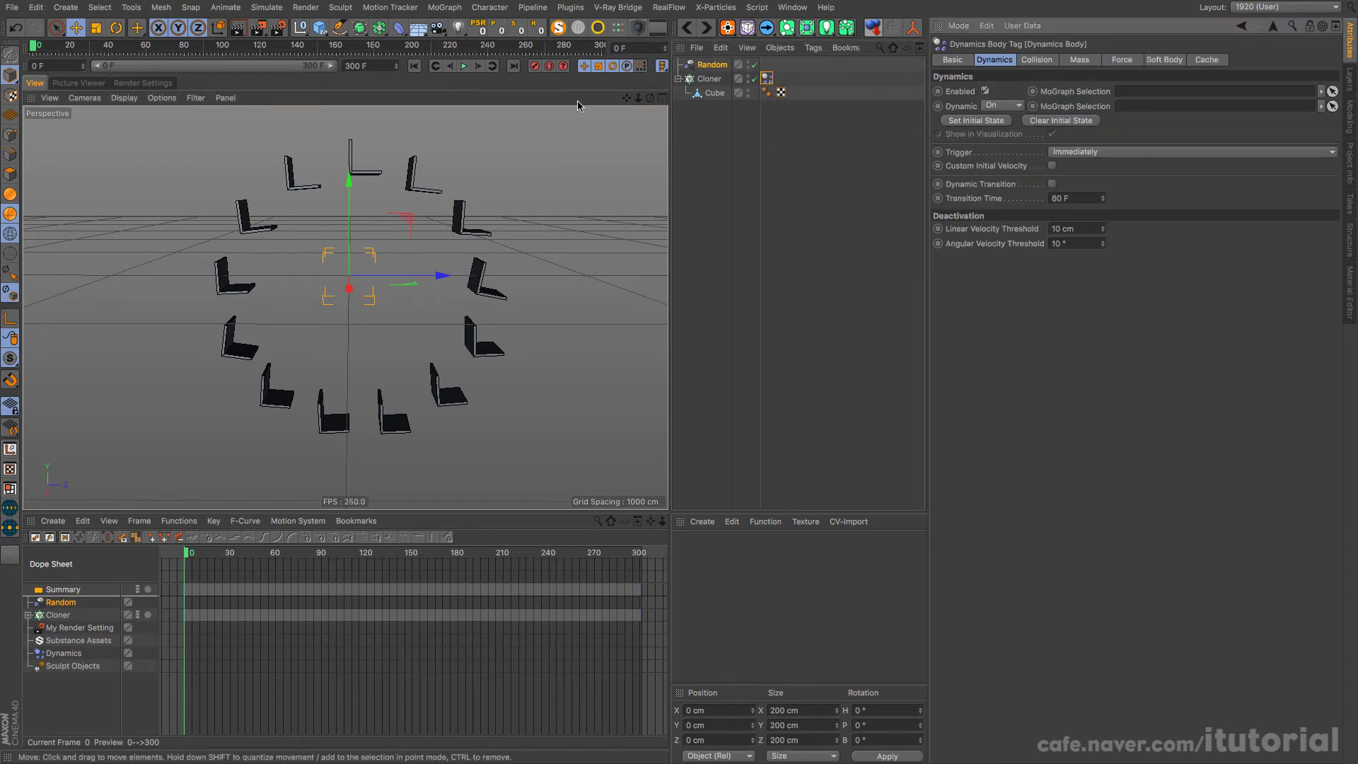
click(463, 66)
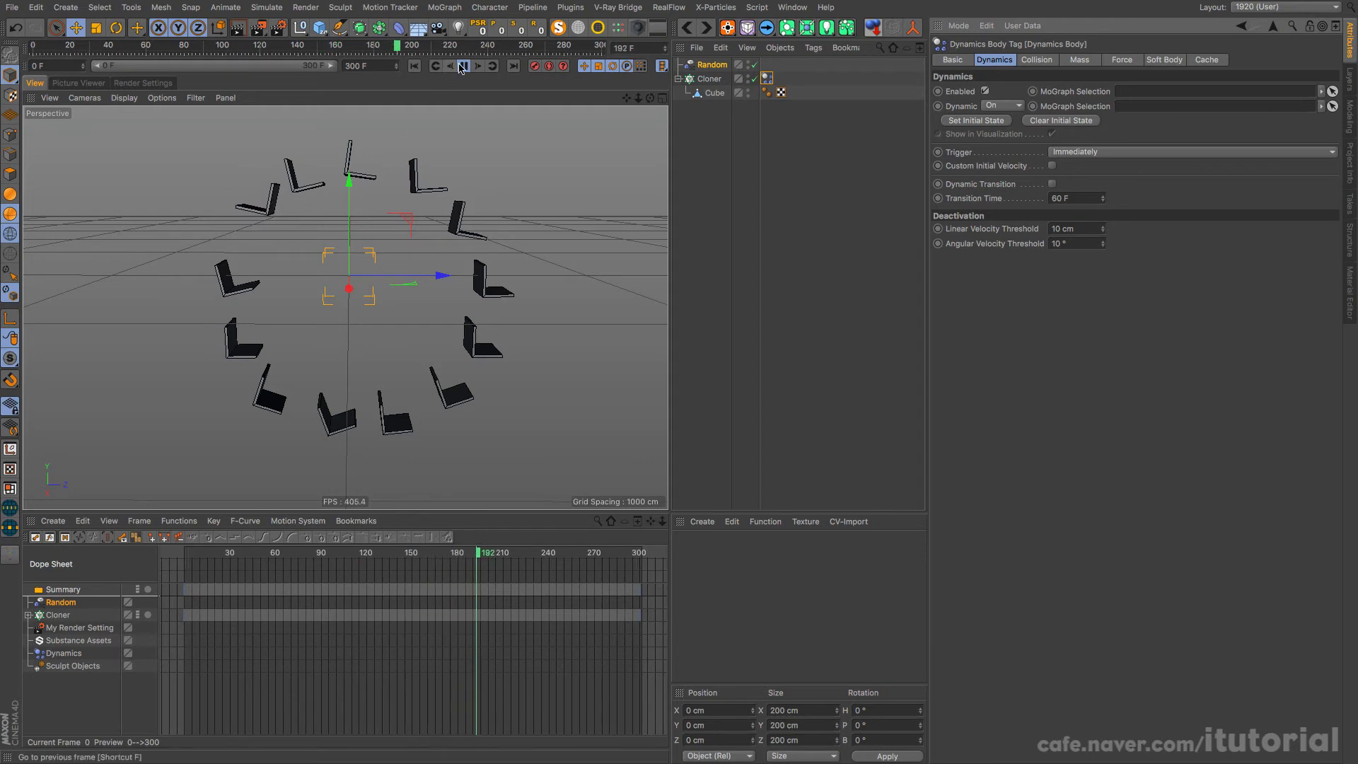
click(463, 66)
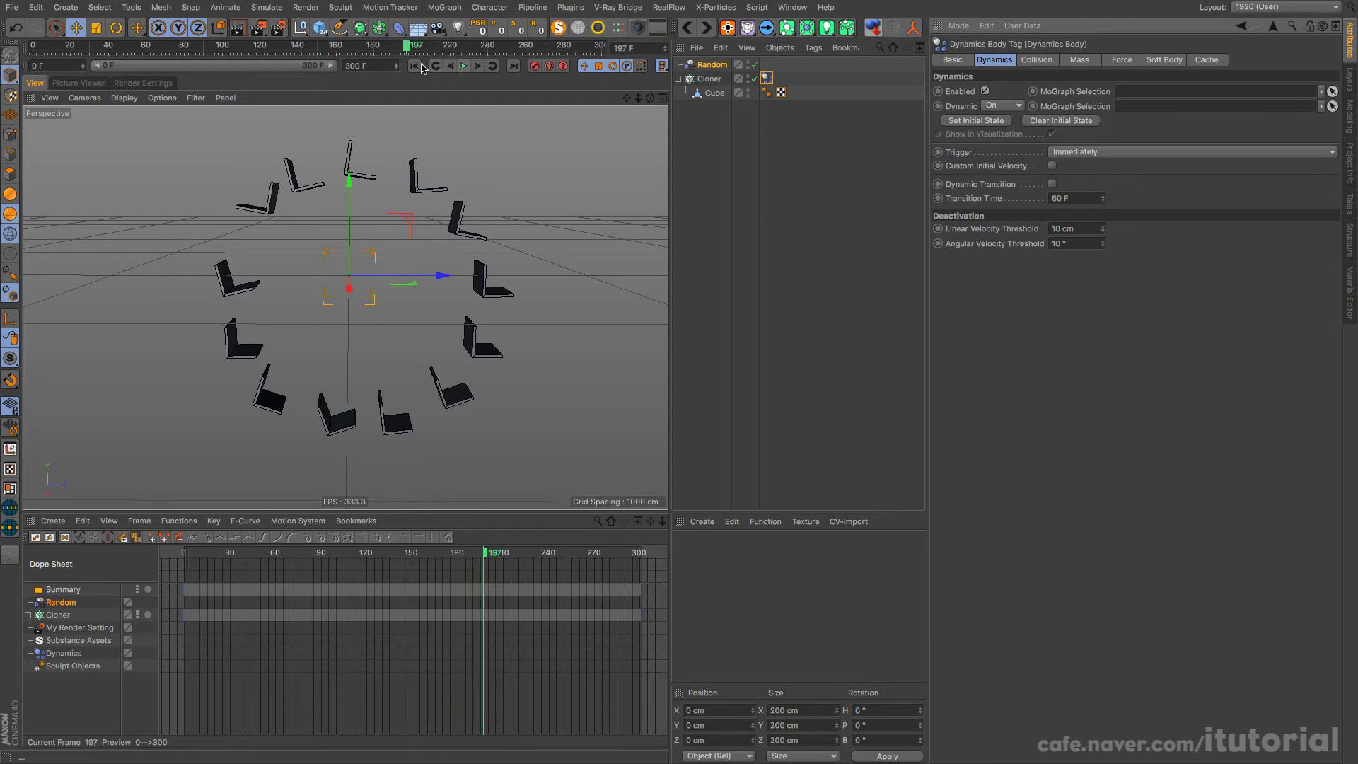
click(415, 66)
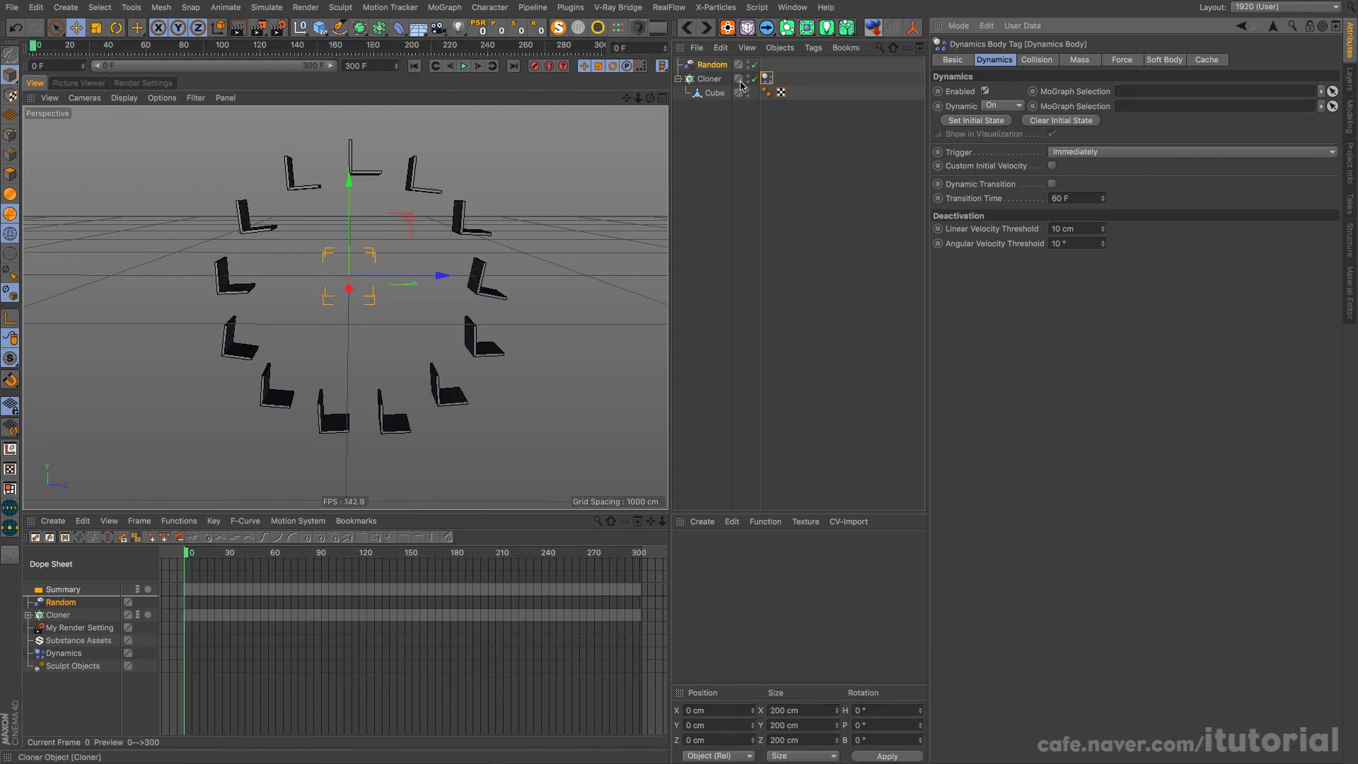
Step: Review the Dynamics Body tag's force settings and replay the simulation, rewinding to frame 0
click(767, 79)
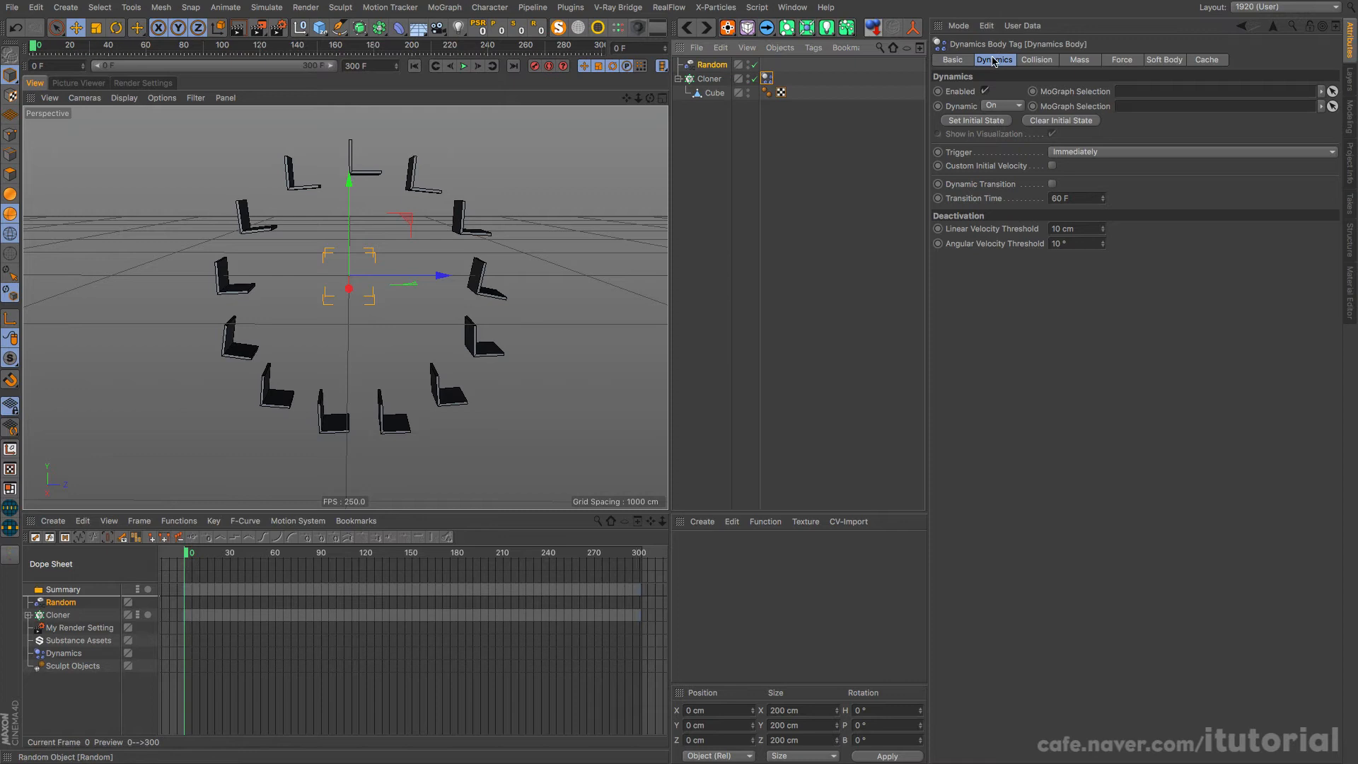
click(1123, 62)
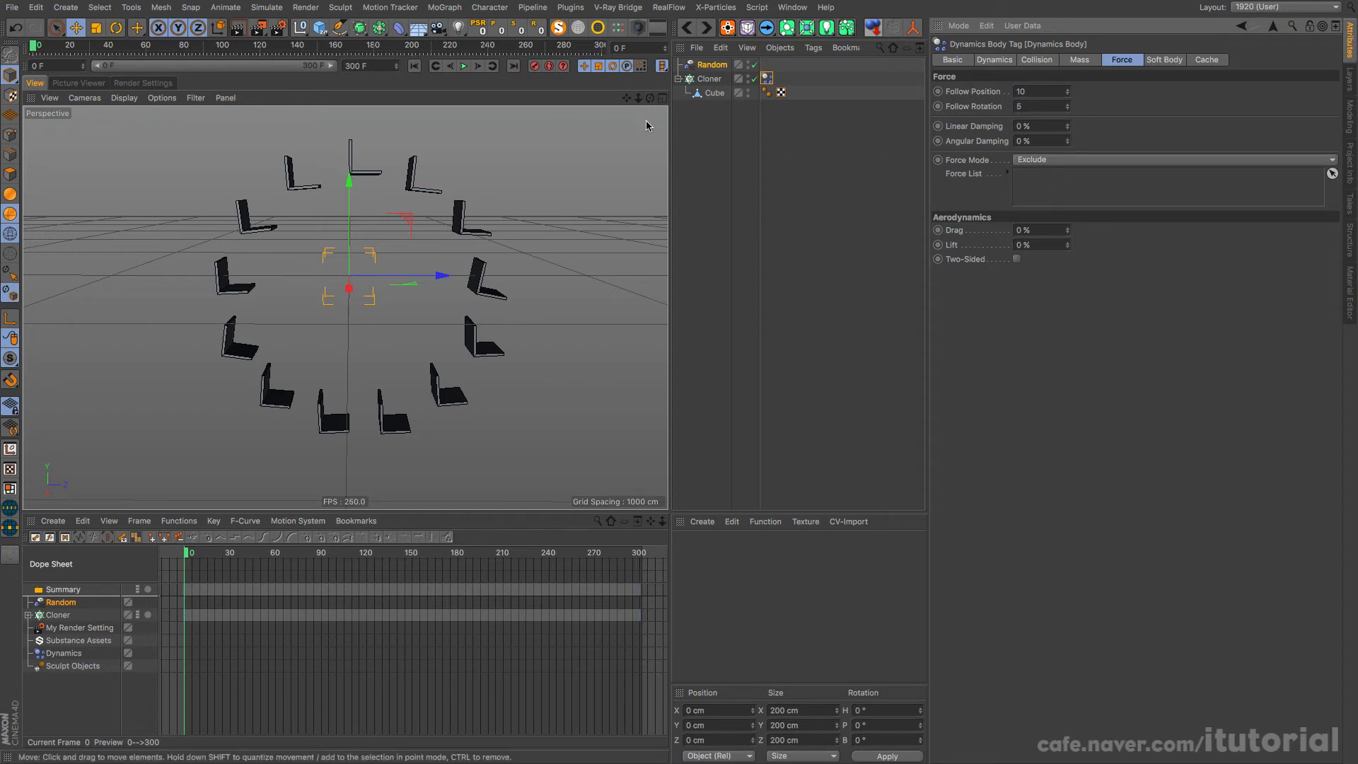
click(462, 67)
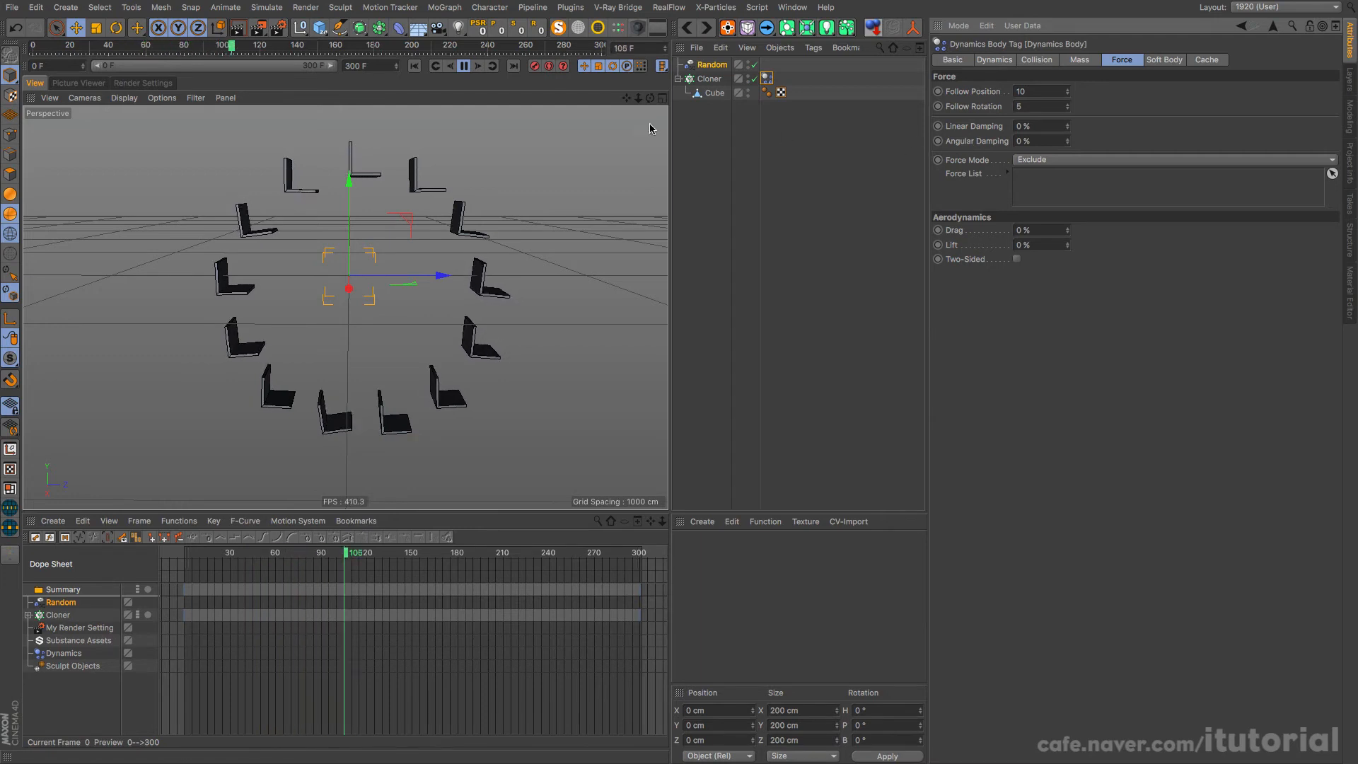
click(464, 67)
click(422, 66)
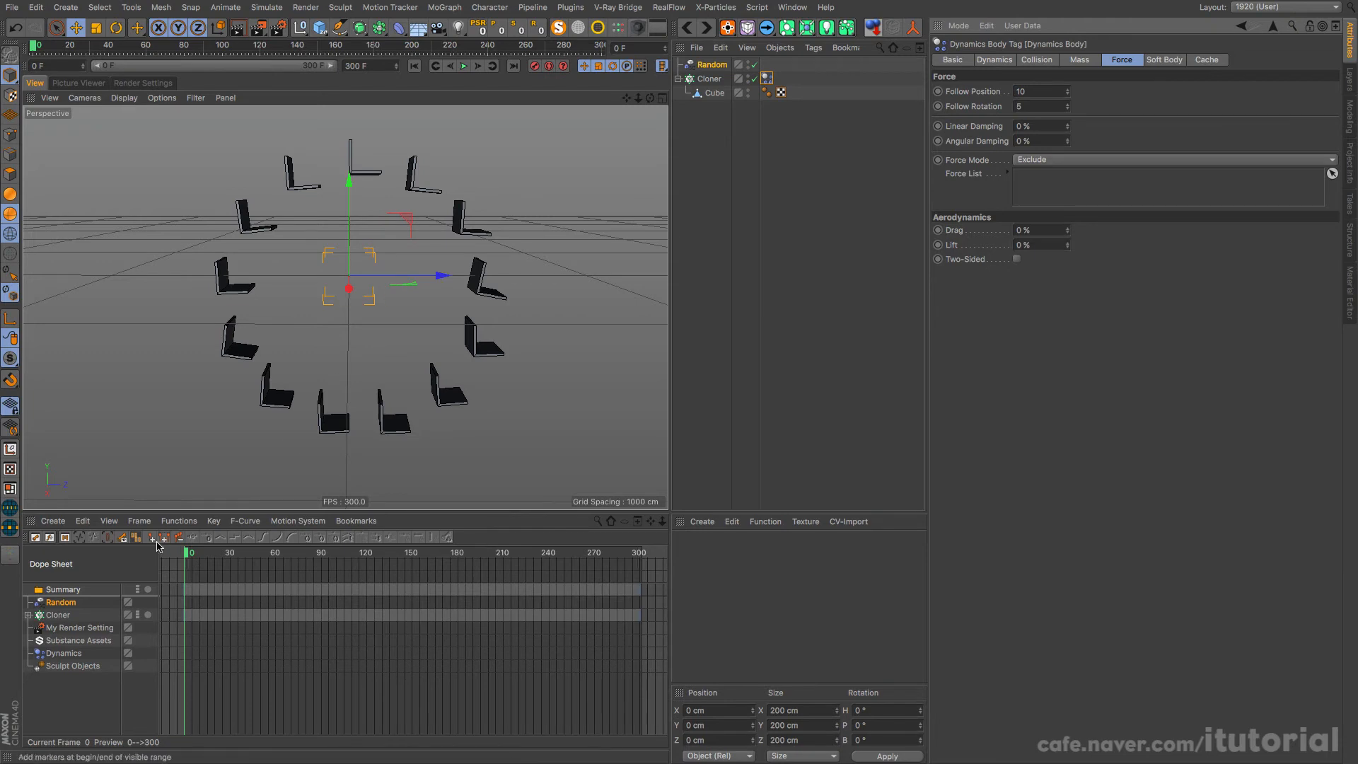
Step: Turn the Cloner's keyframe animation back on in the Dope Sheet and play the rotating wheel, rewinding to frame 0
click(140, 616)
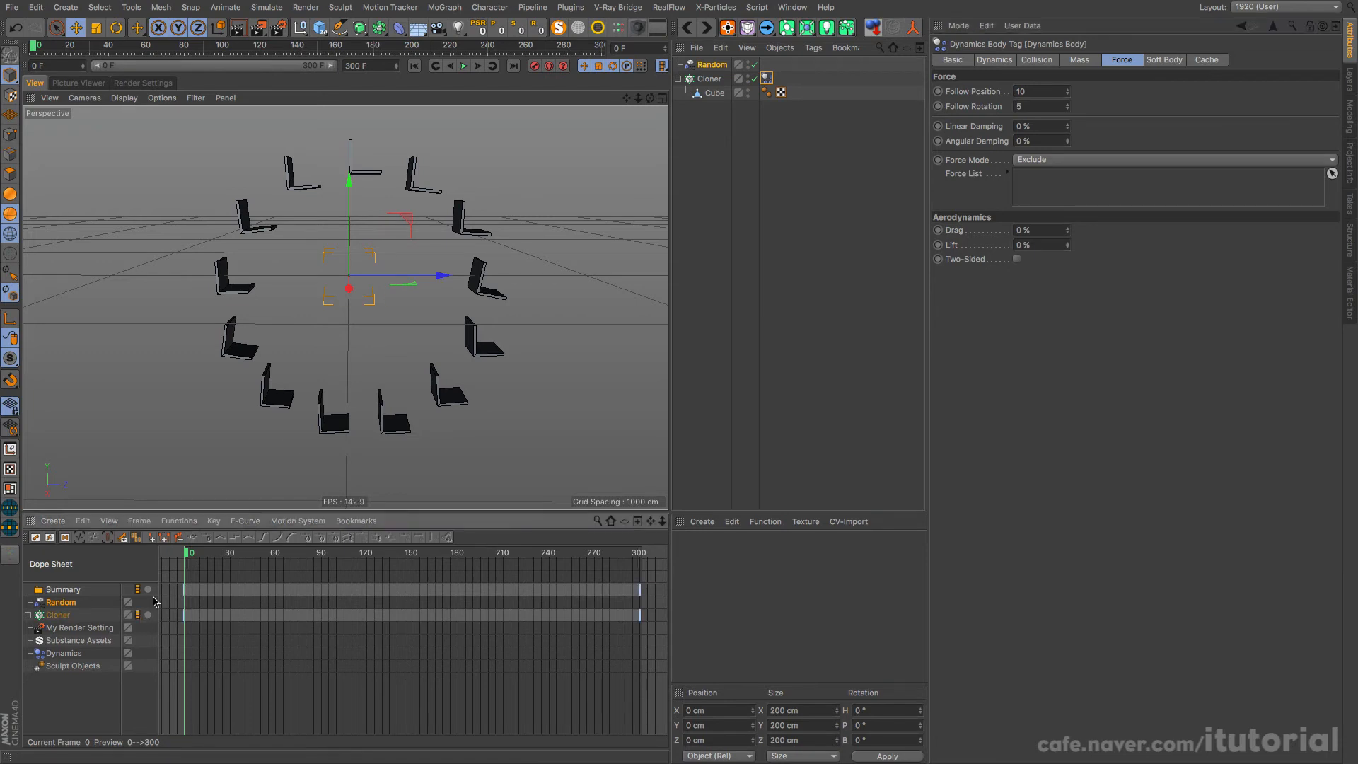
click(464, 66)
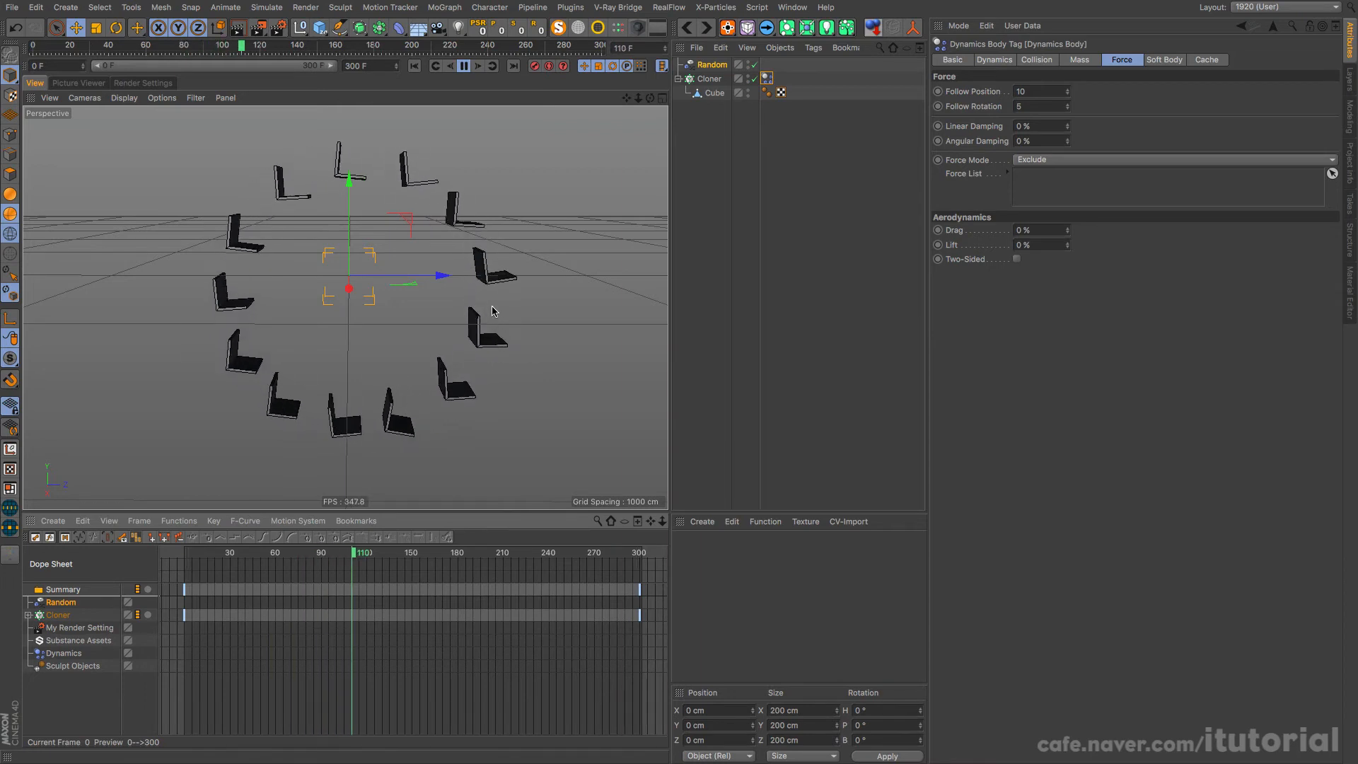
click(463, 66)
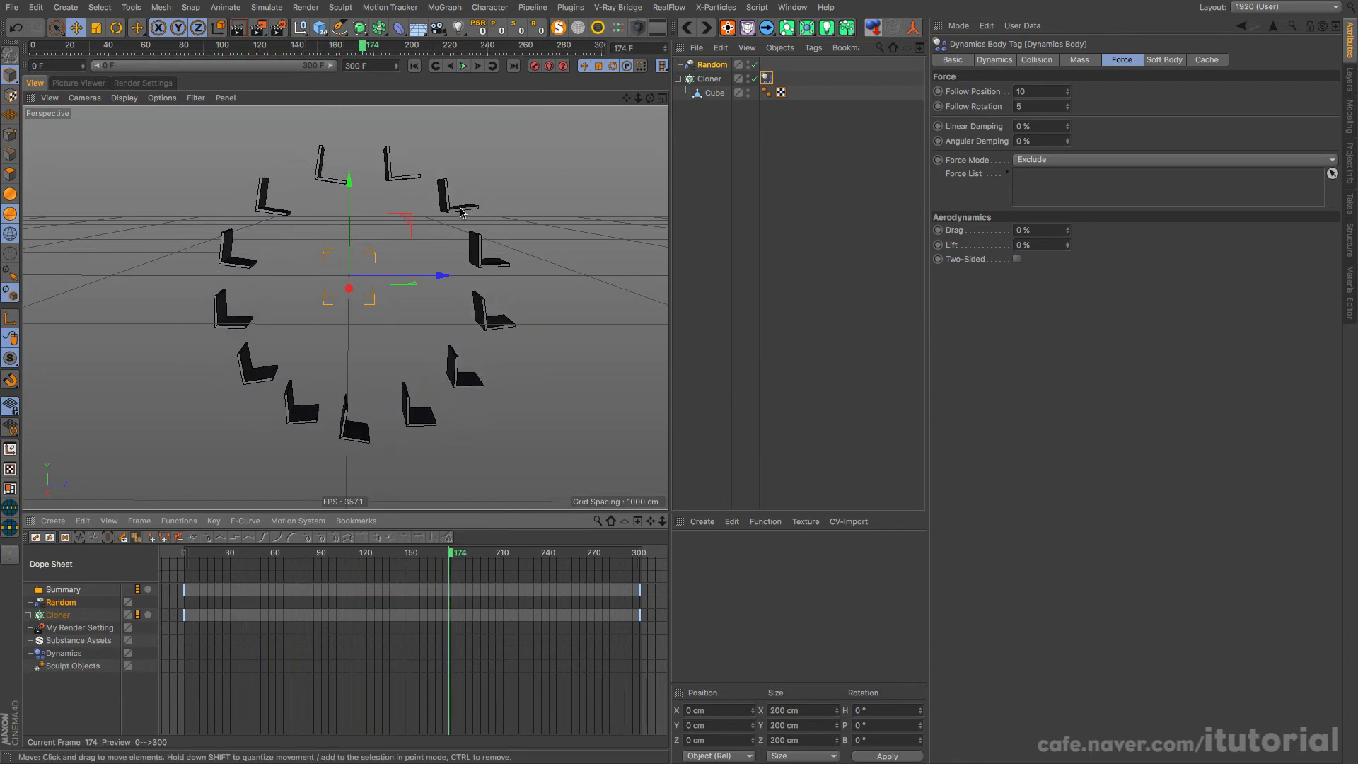
click(415, 65)
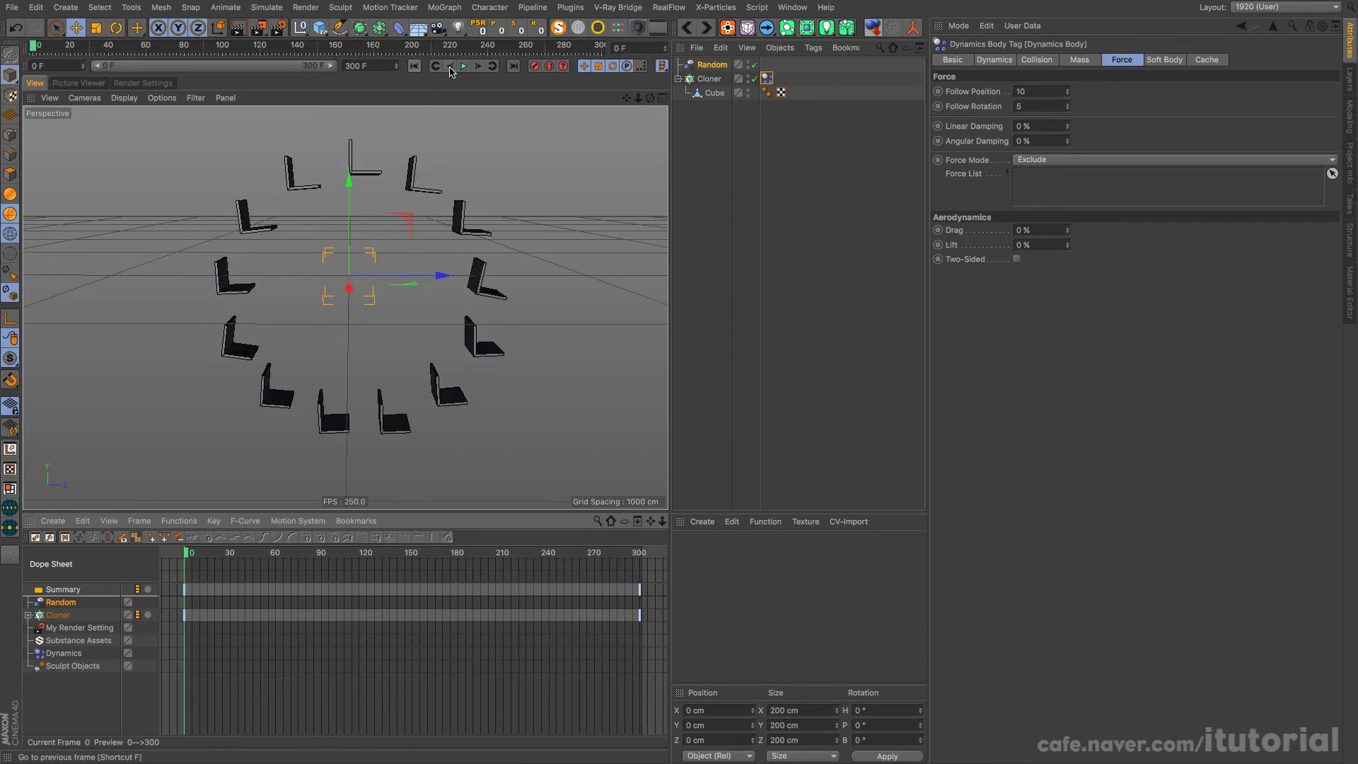
Step: Play the wheel's rotation in close-up to examine how the seats swing, rewinding to frame 0
scroll(434, 233, up, 5)
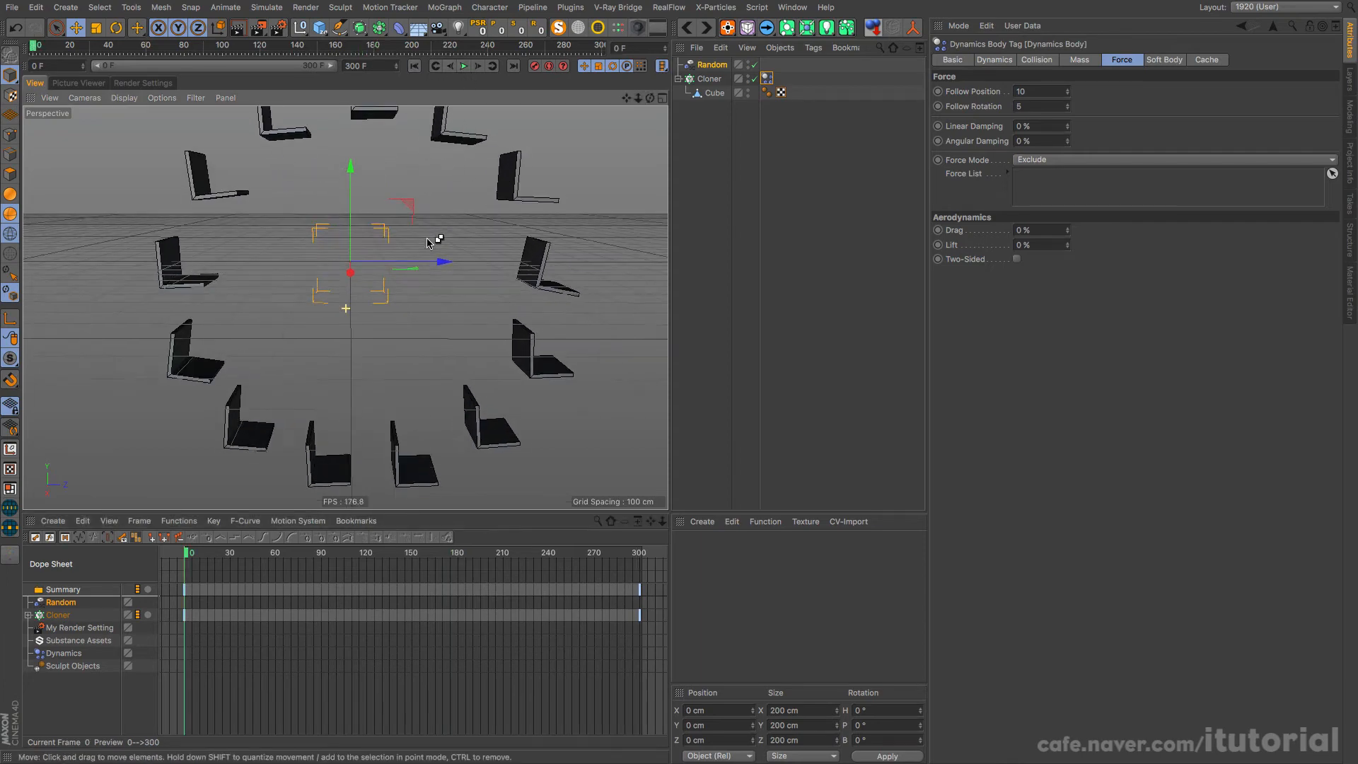
alt+middle_drag(472, 204, 339, 317)
alt+drag(340, 317, 379, 256)
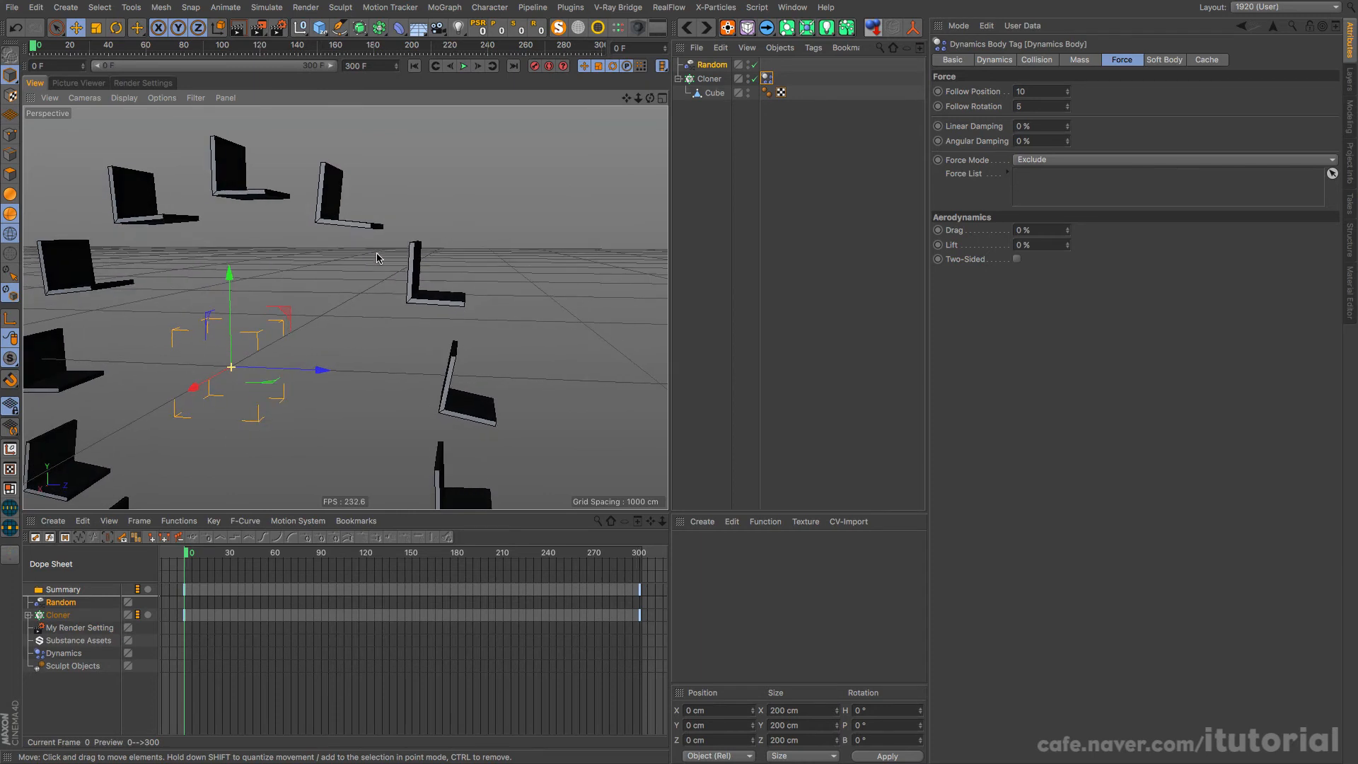
click(461, 66)
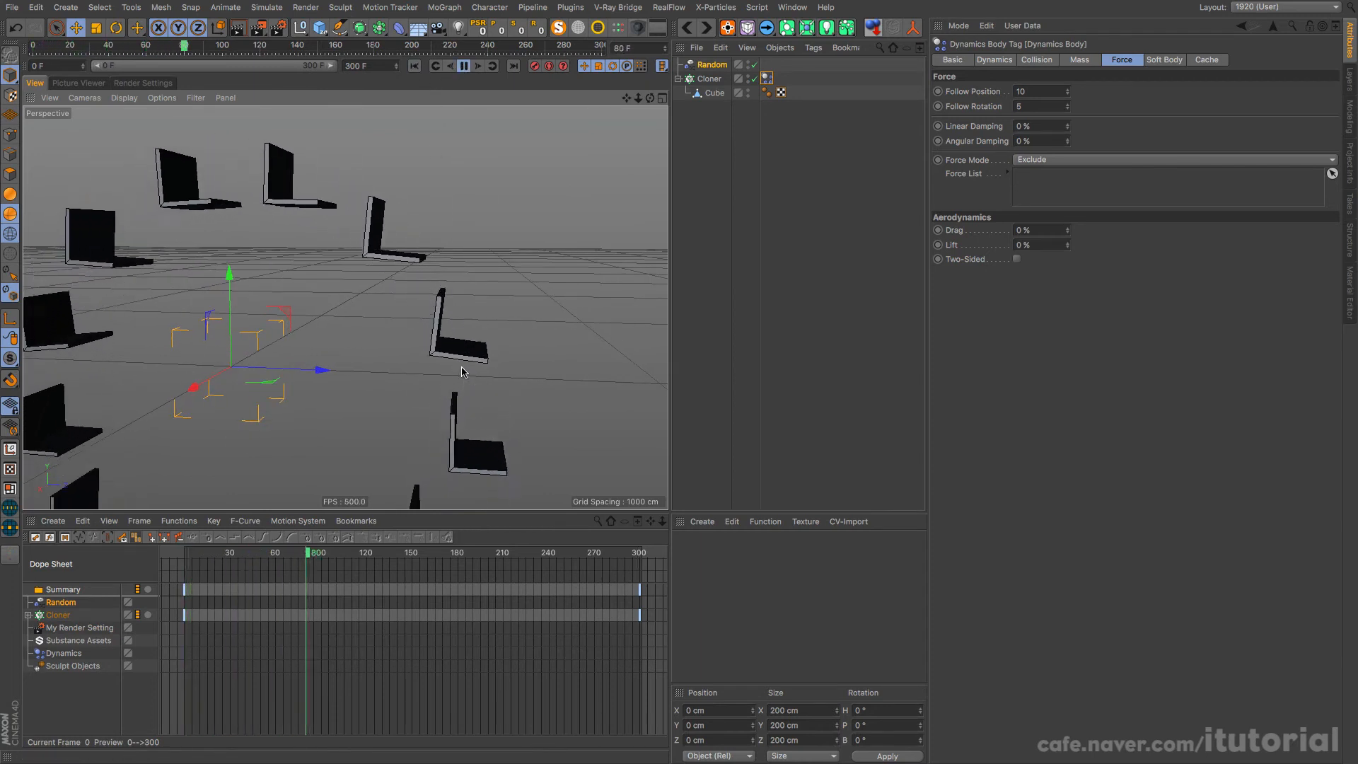
click(464, 67)
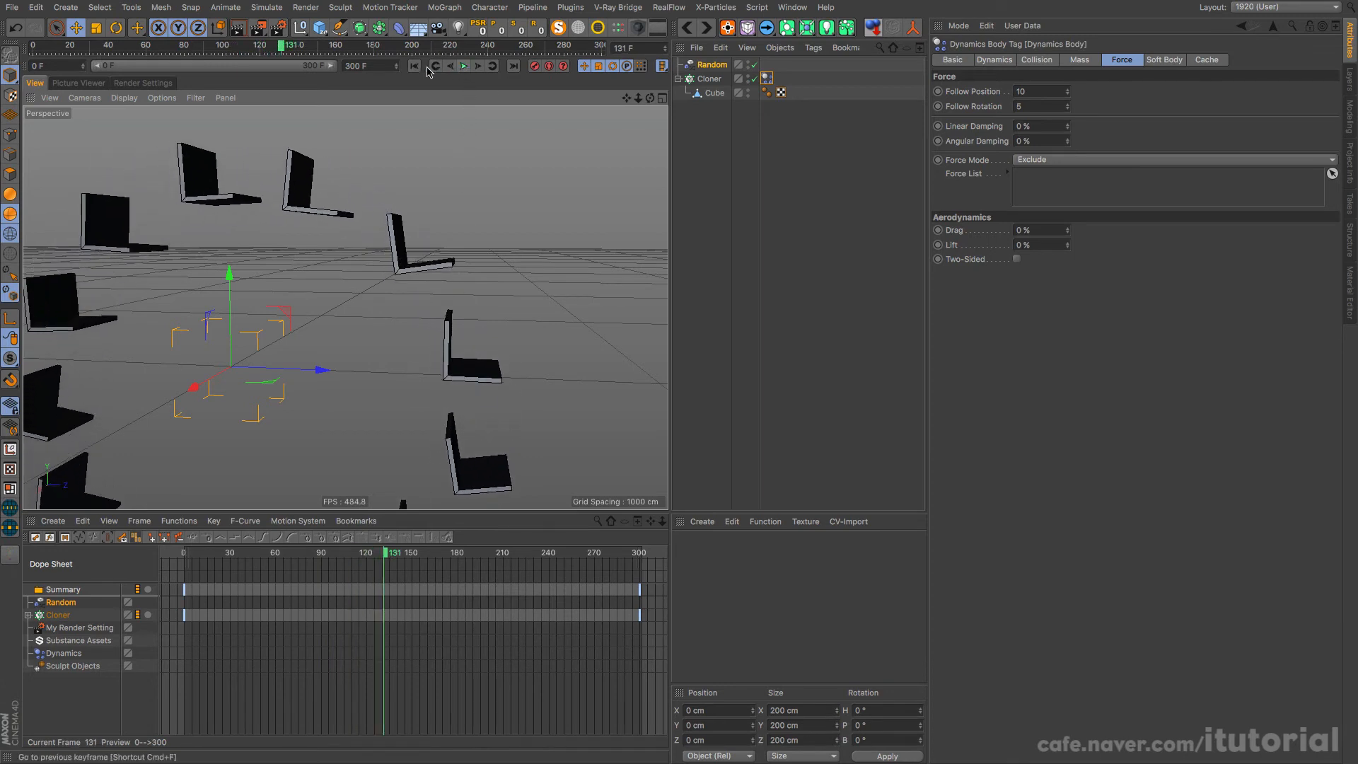
click(416, 67)
scroll(440, 272, down, 8)
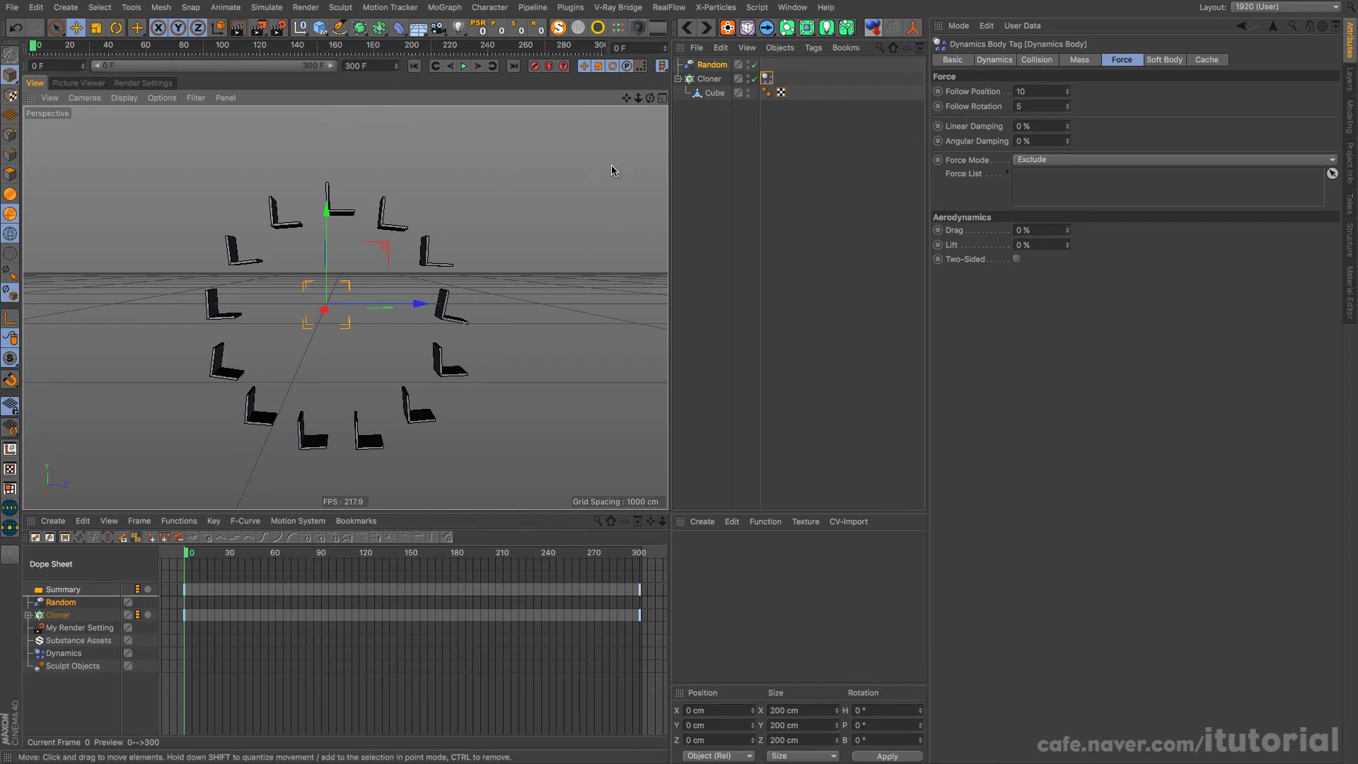
Step: Add a Delay effector to the Cloner
click(710, 79)
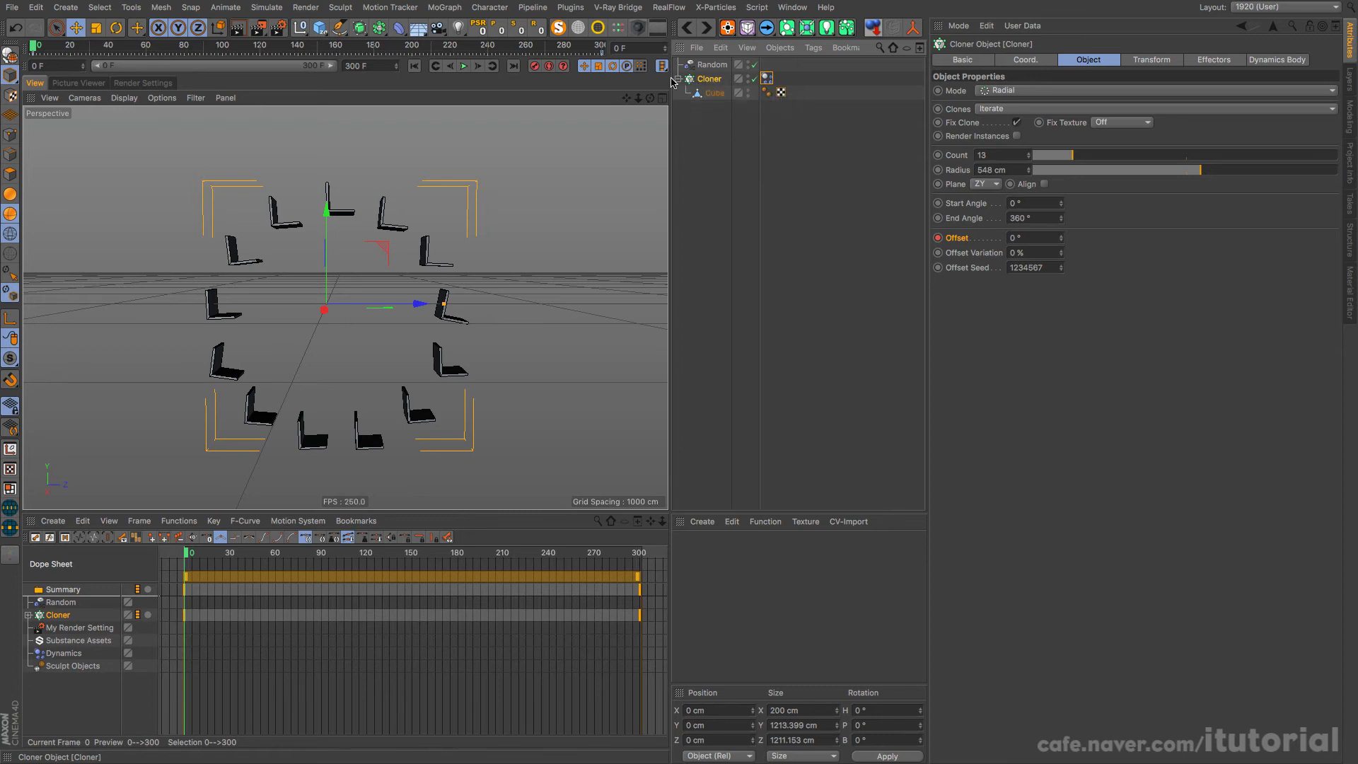
click(450, 10)
mouse_move(538, 28)
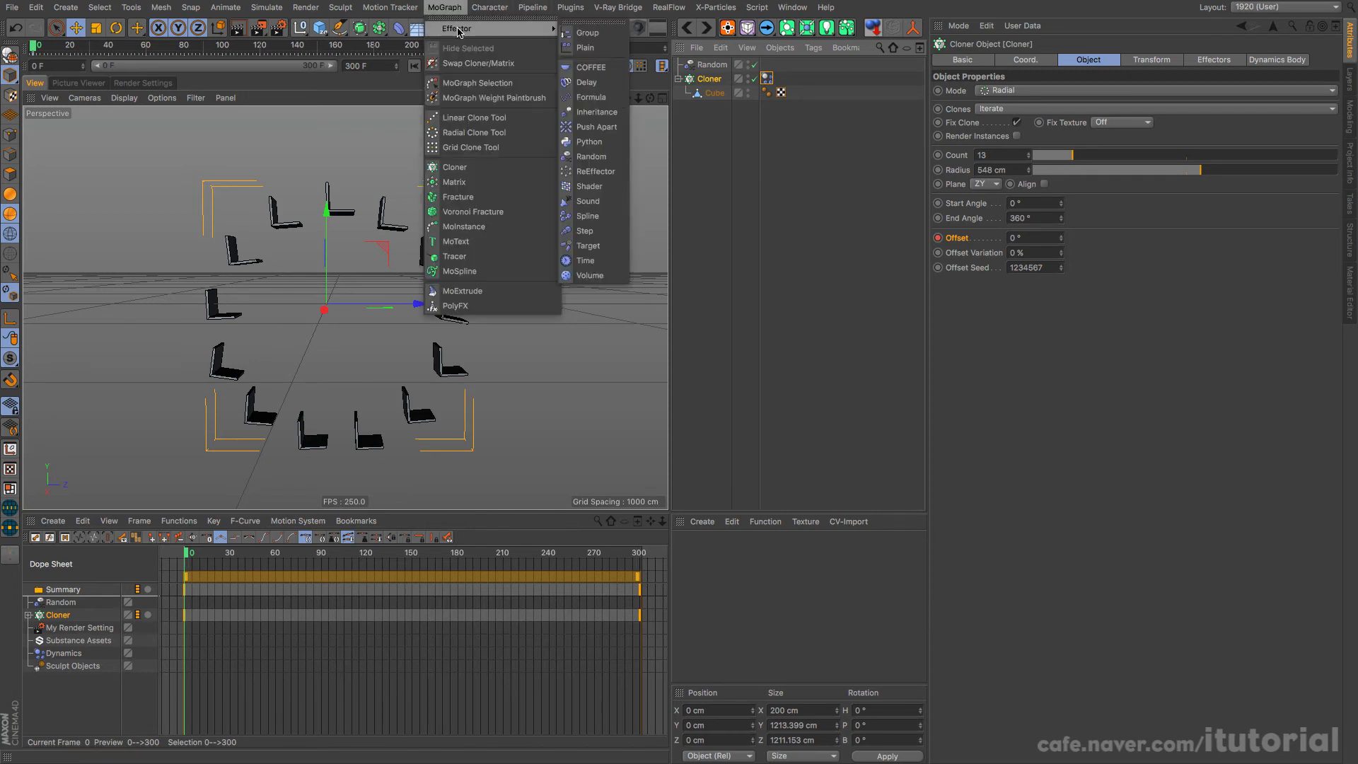
click(586, 82)
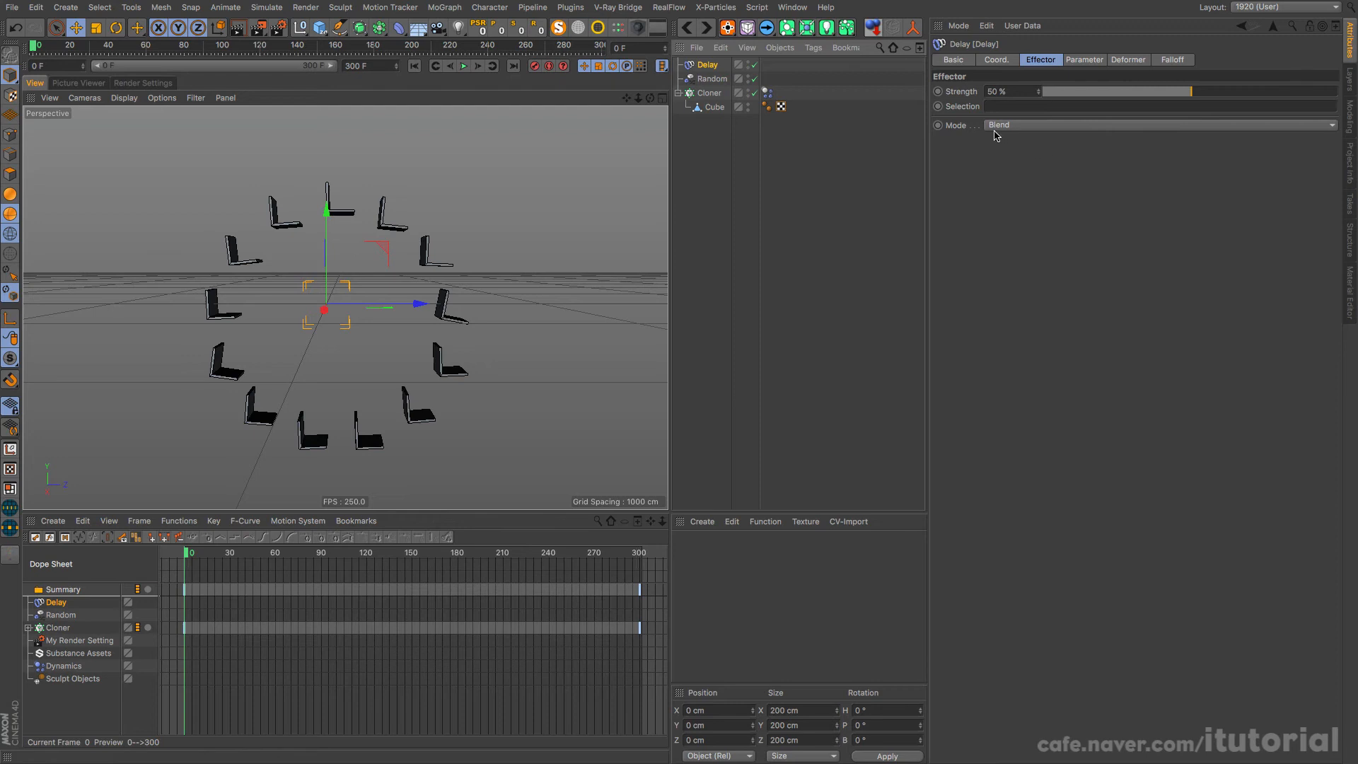
Step: Set the Delay effector's Strength to 80%, keeping its Blend mode, and play the animation
click(1160, 126)
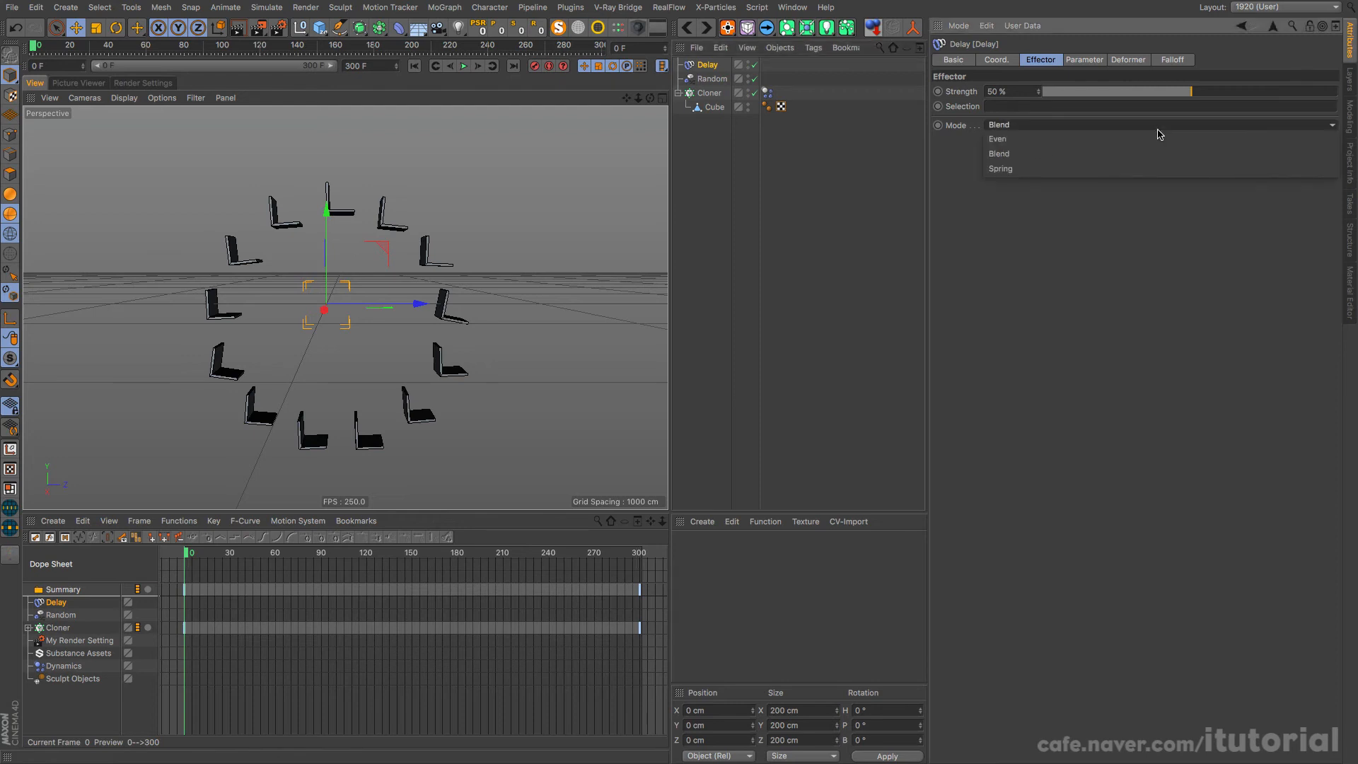
click(936, 177)
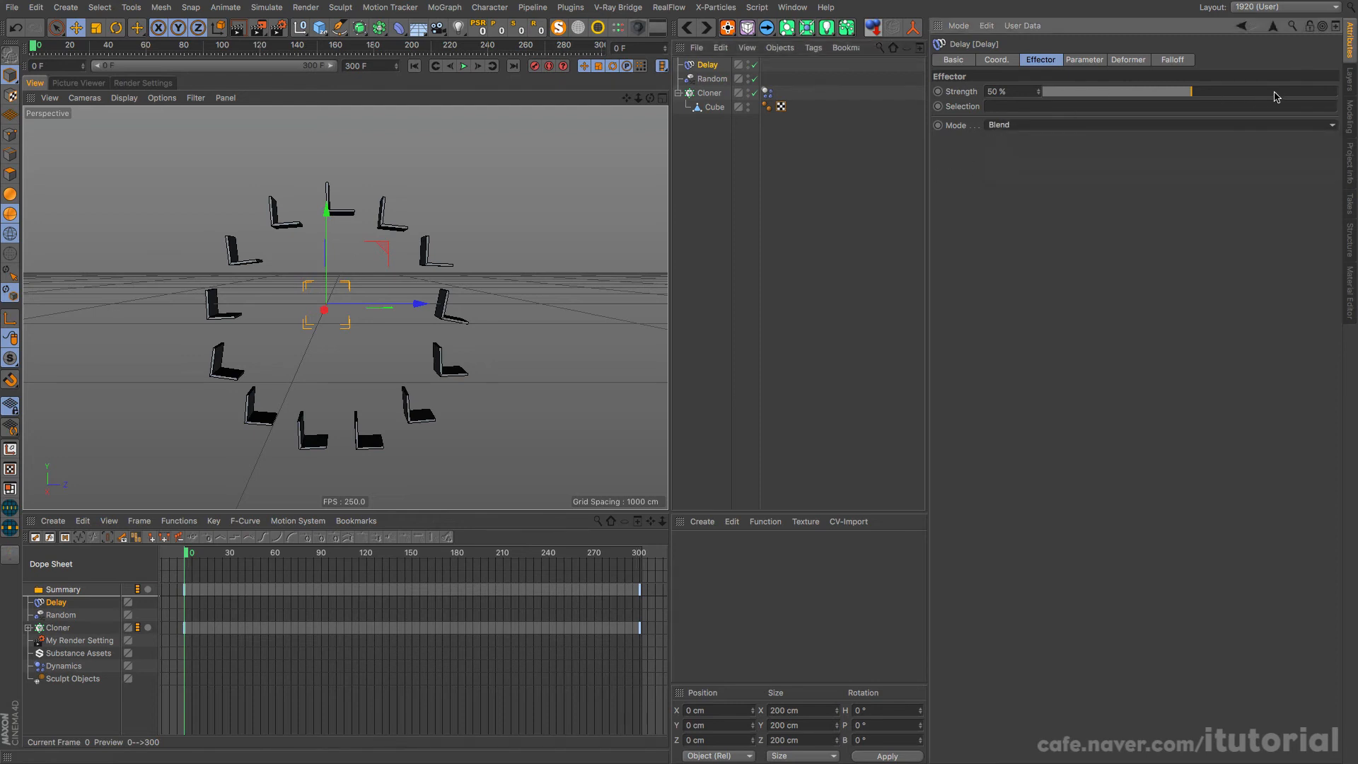
drag(1276, 97, 1272, 97)
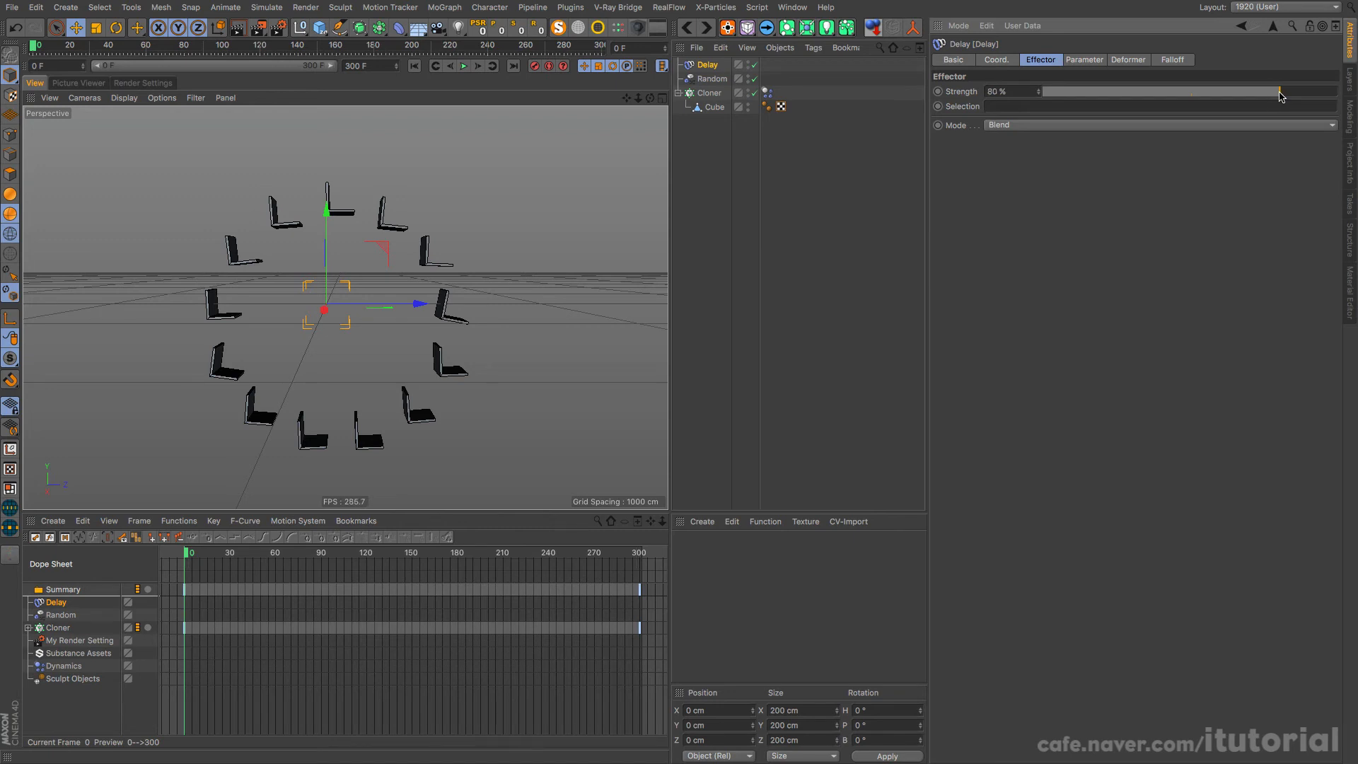
click(464, 66)
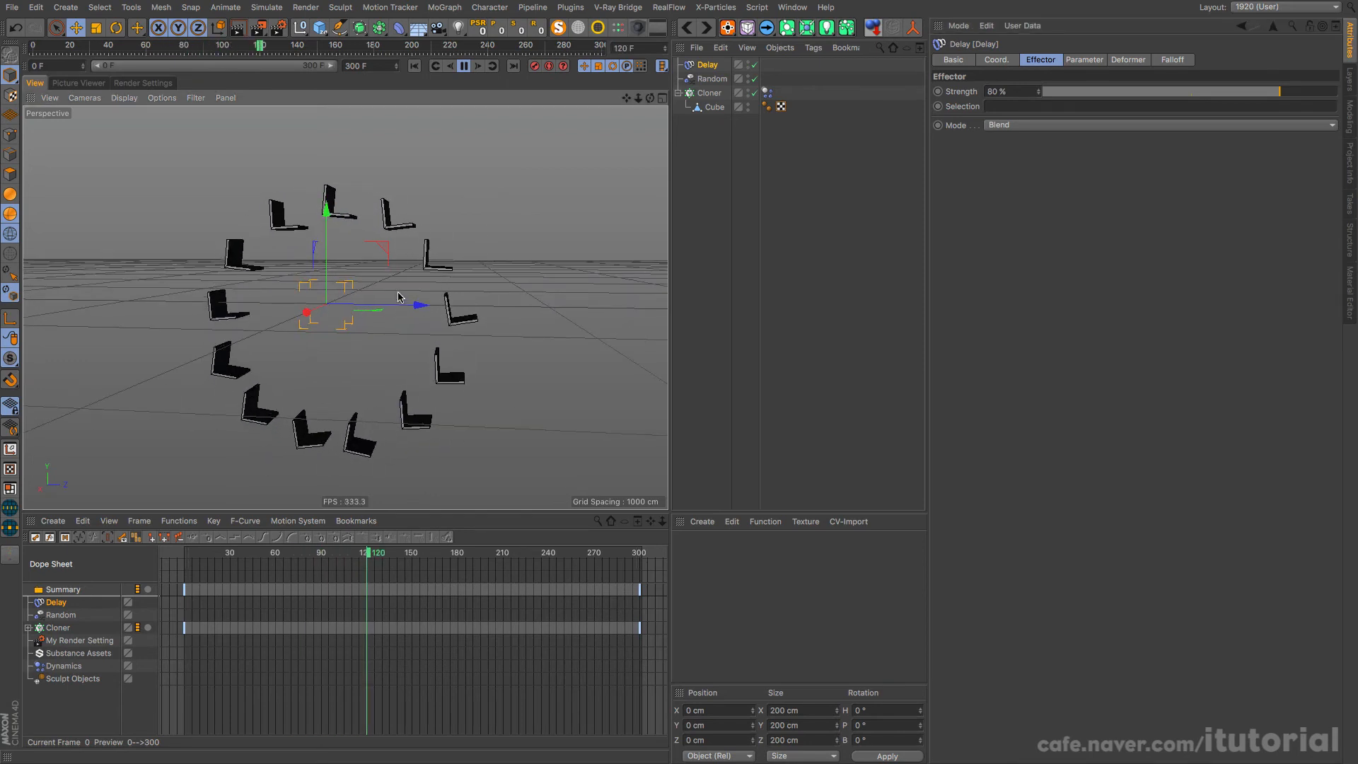
Step: Raise the Delay effector's Strength to 85% while the animation is playing
scroll(399, 297, up, 5)
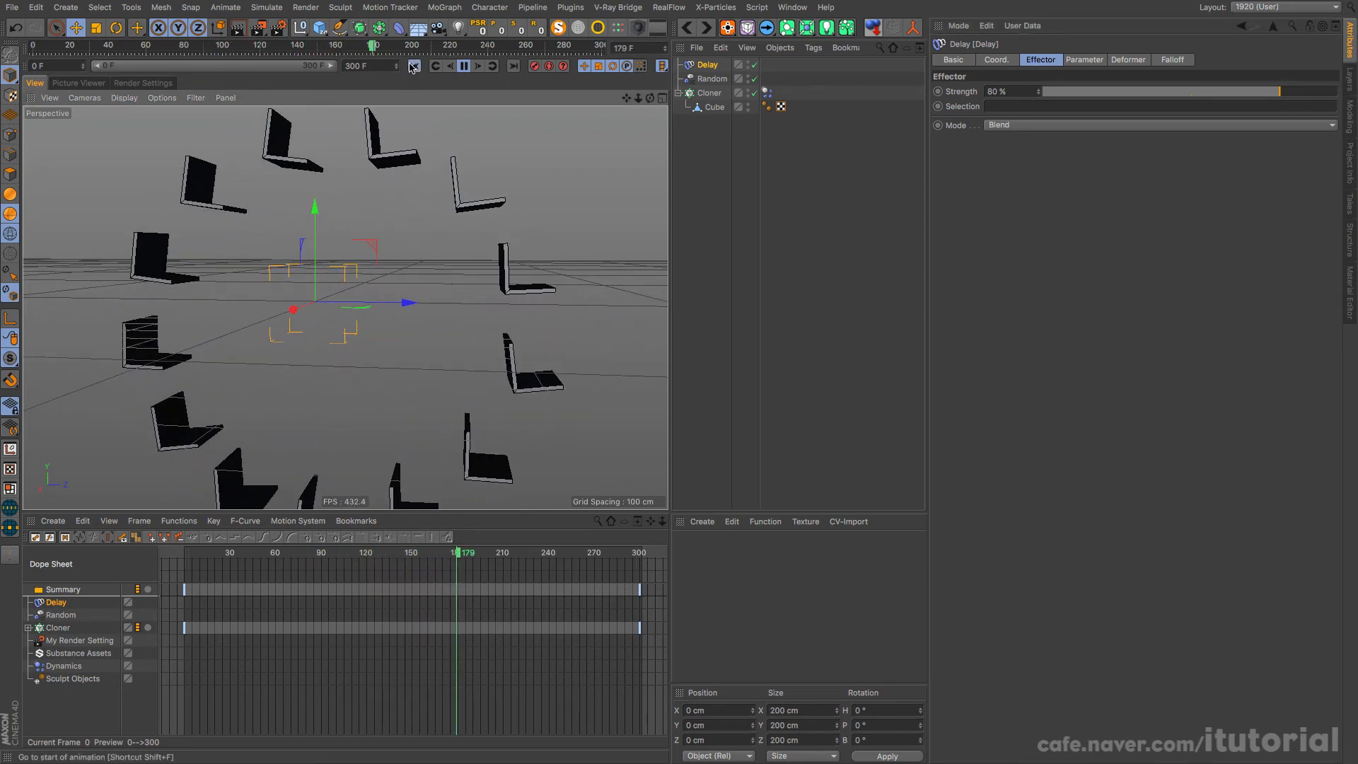
click(414, 66)
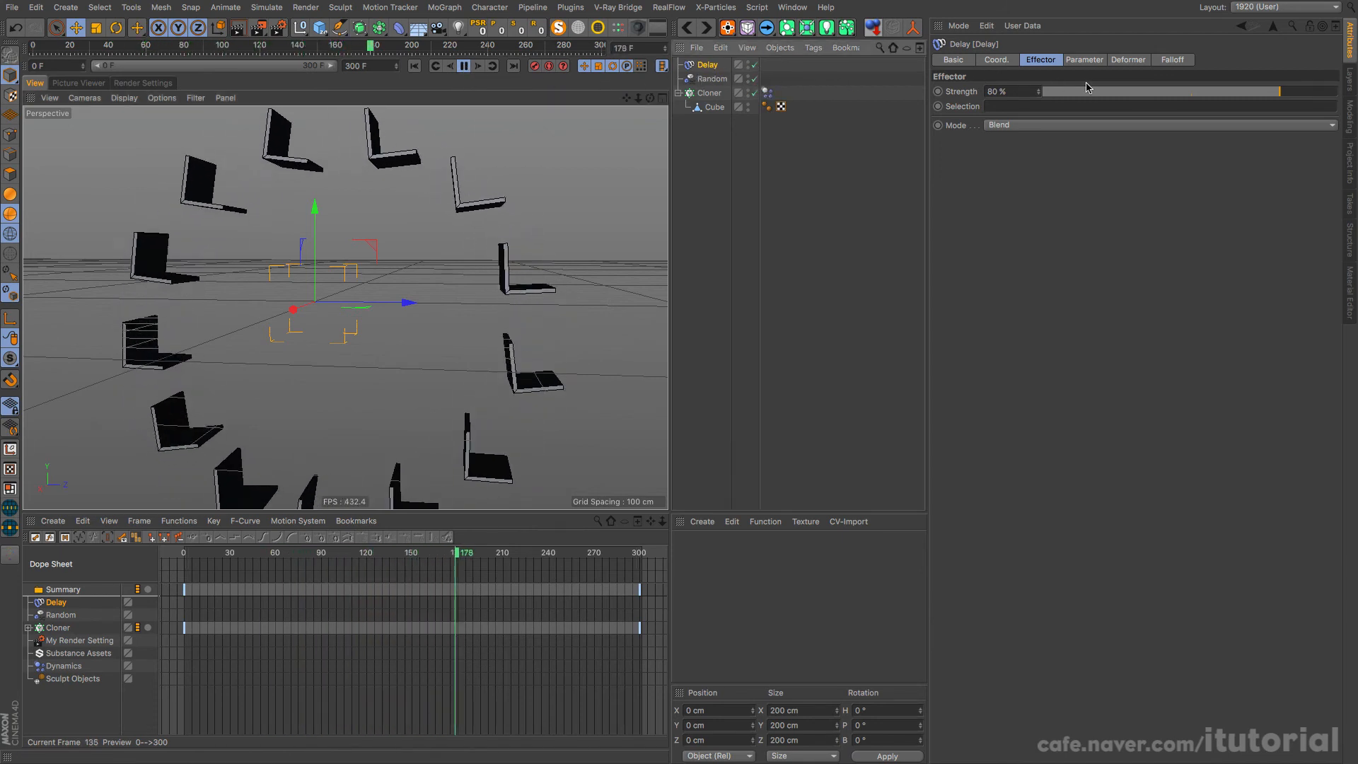
click(1294, 92)
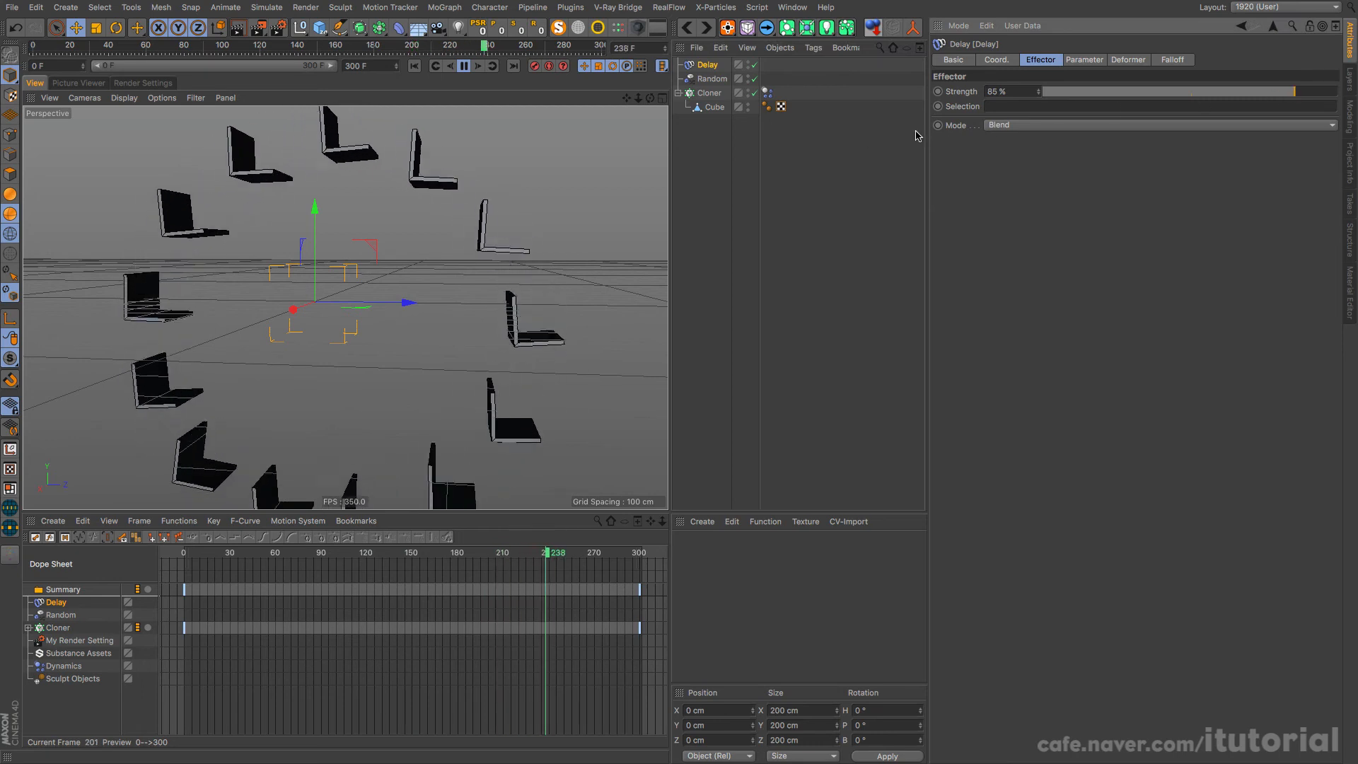
Step: Check the order of the effectors assigned to the Cloner and its basic properties
click(711, 93)
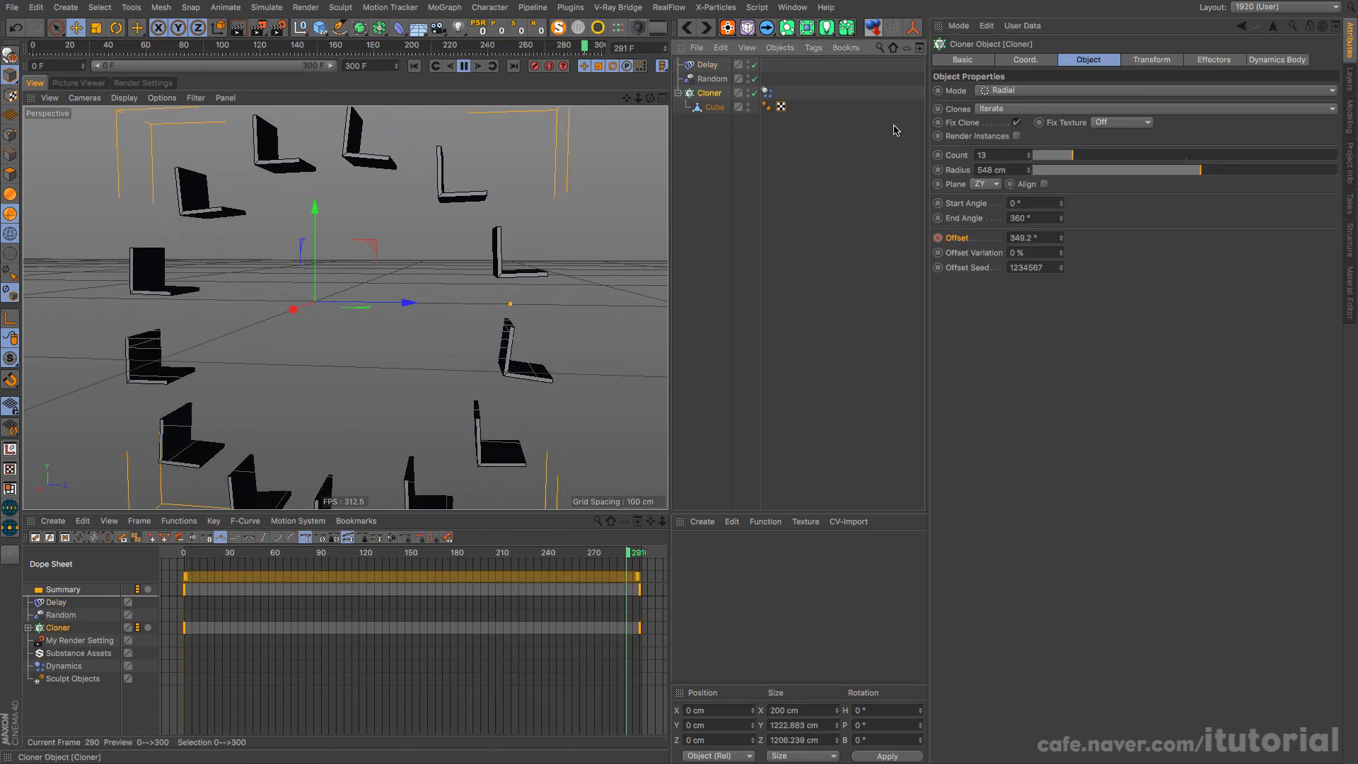
click(1214, 59)
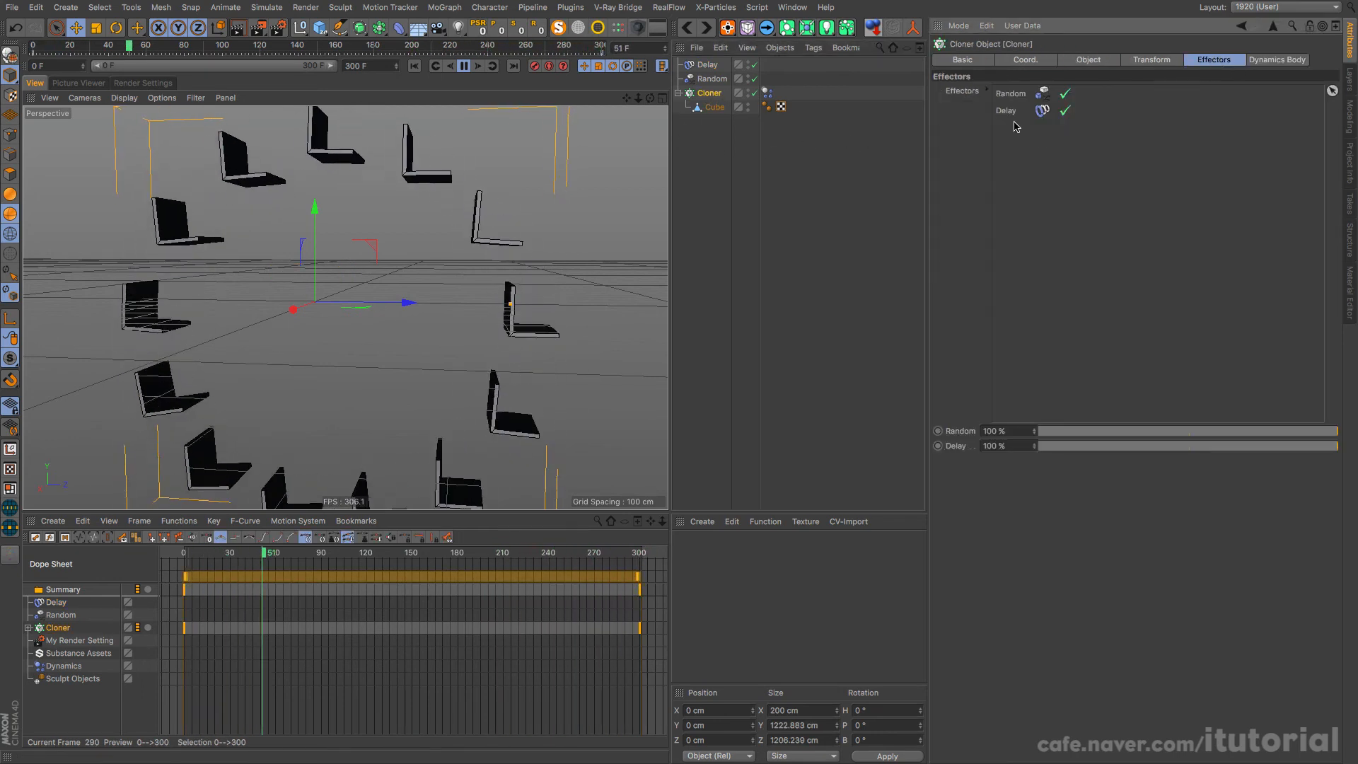
click(963, 60)
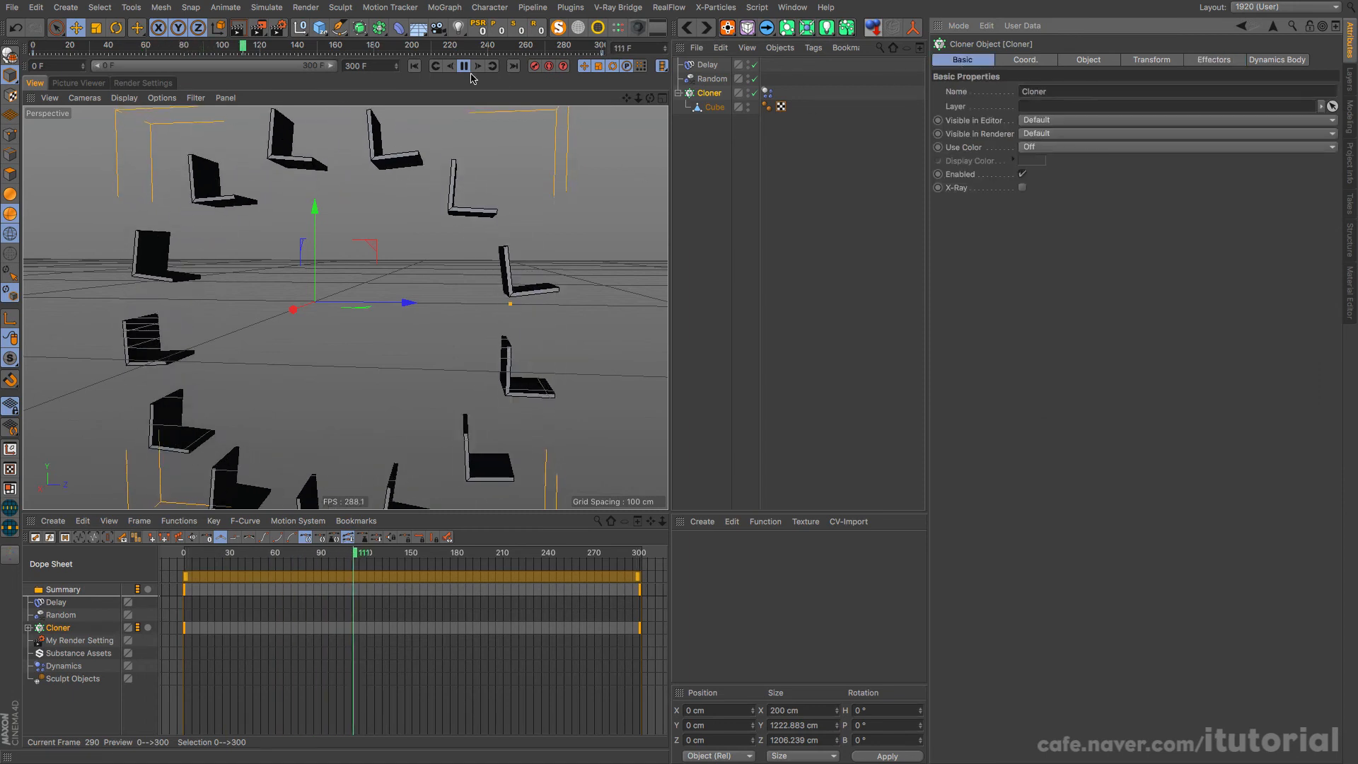
Step: Play the whole wheel from frame 0 to examine the delayed seat swing, rewinding to the start
click(417, 70)
scroll(349, 279, down, 5)
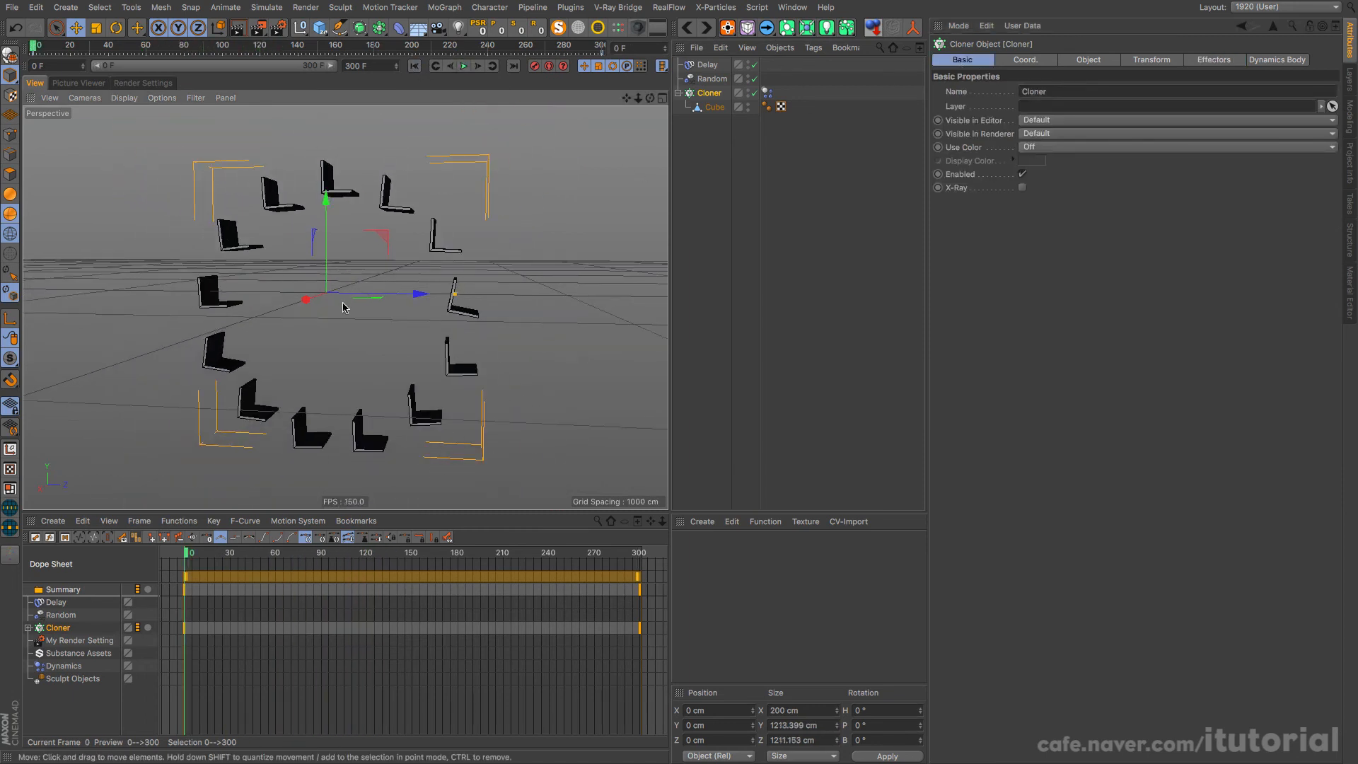
scroll(380, 308, down, 4)
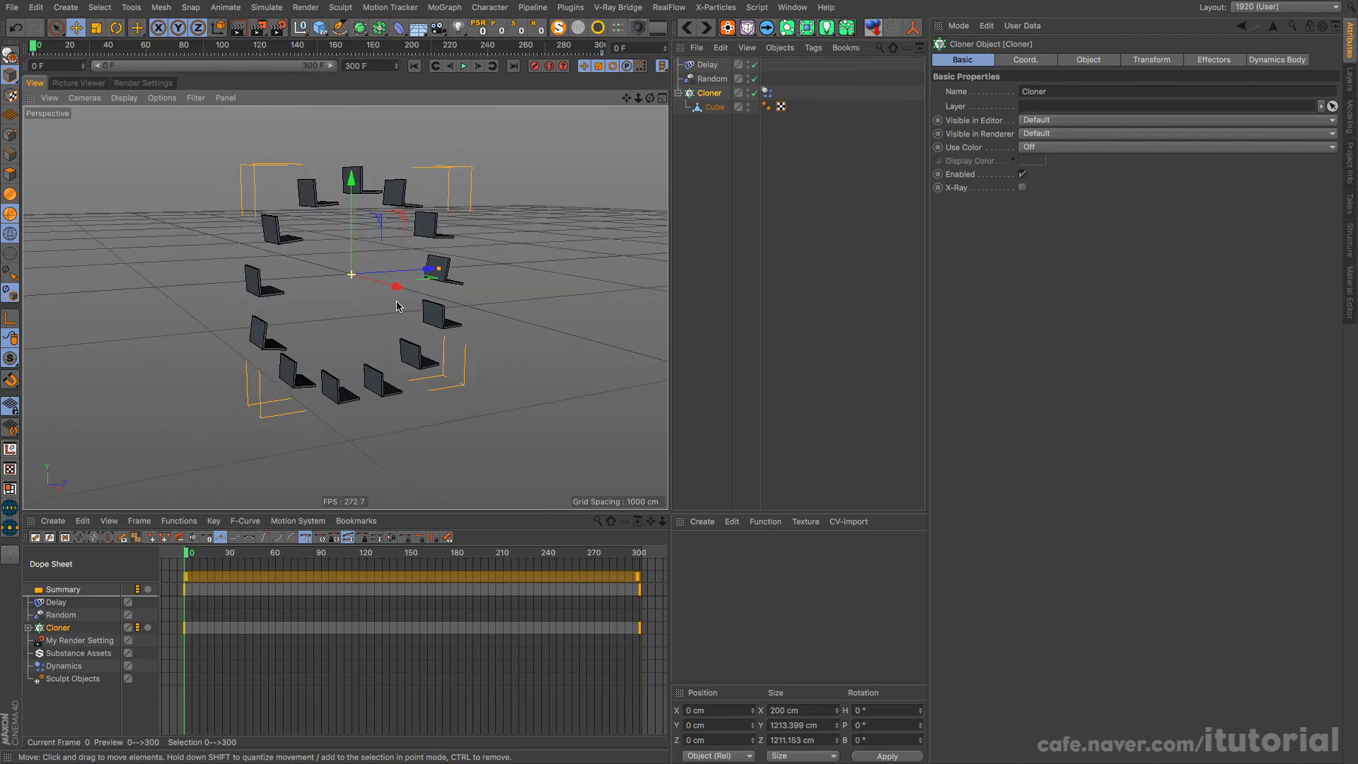
alt+drag(397, 306, 412, 92)
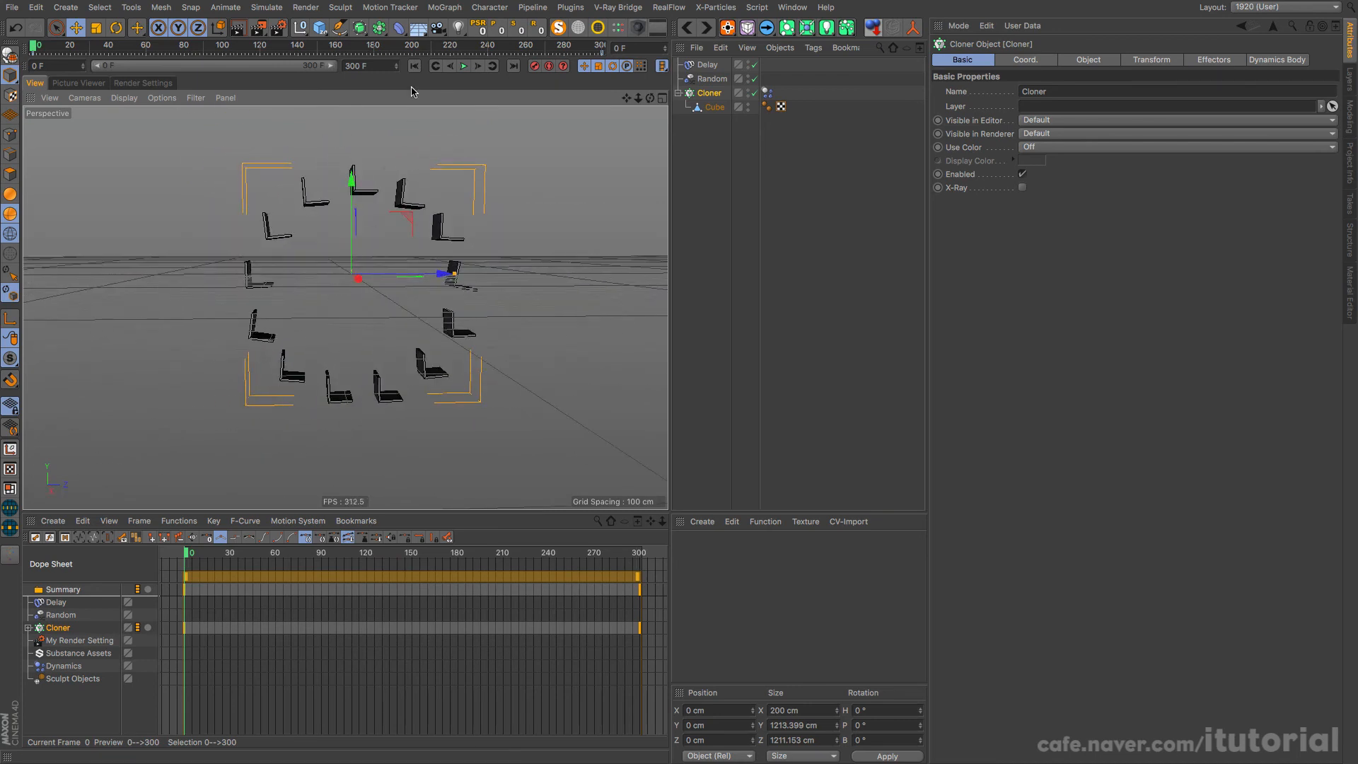
click(464, 66)
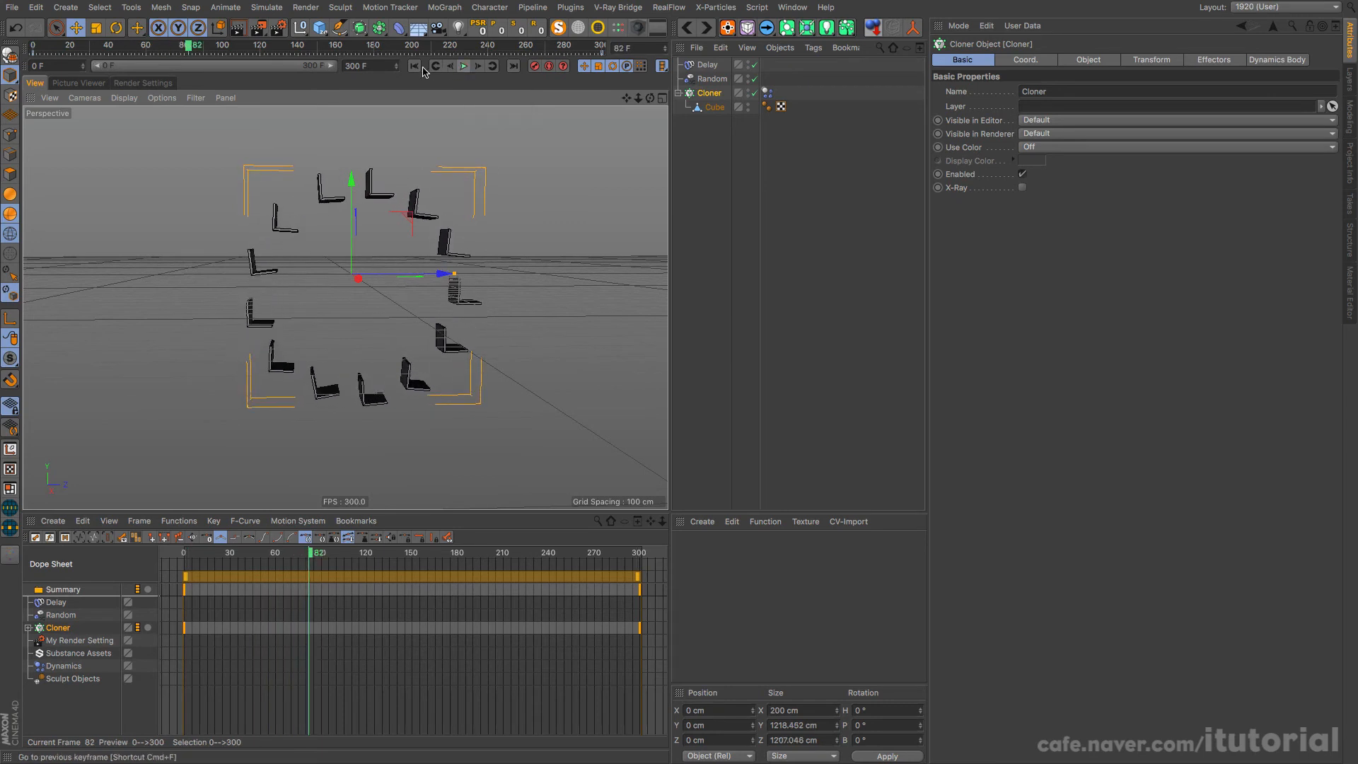
click(415, 67)
Step: Add a Sphere at the wheel's centre and give it a Collider Body tag
click(324, 35)
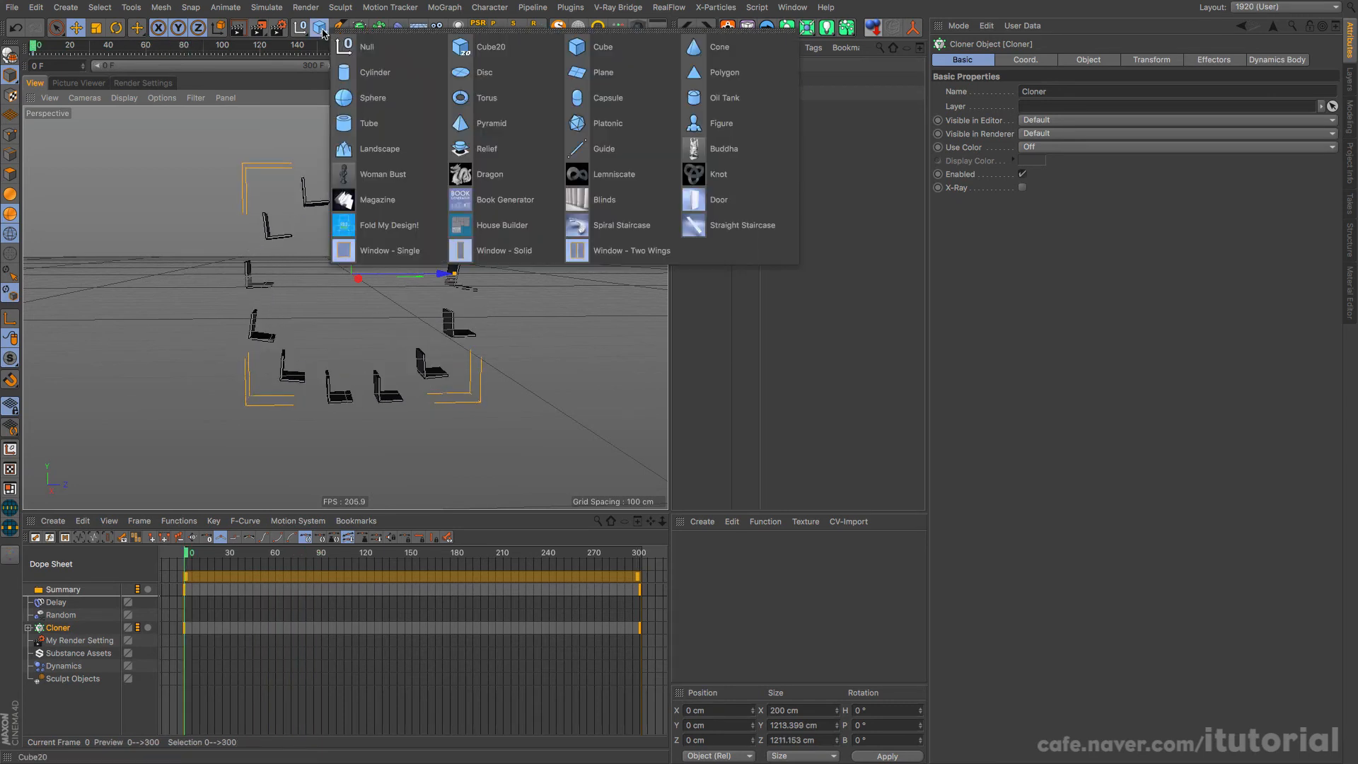
click(371, 94)
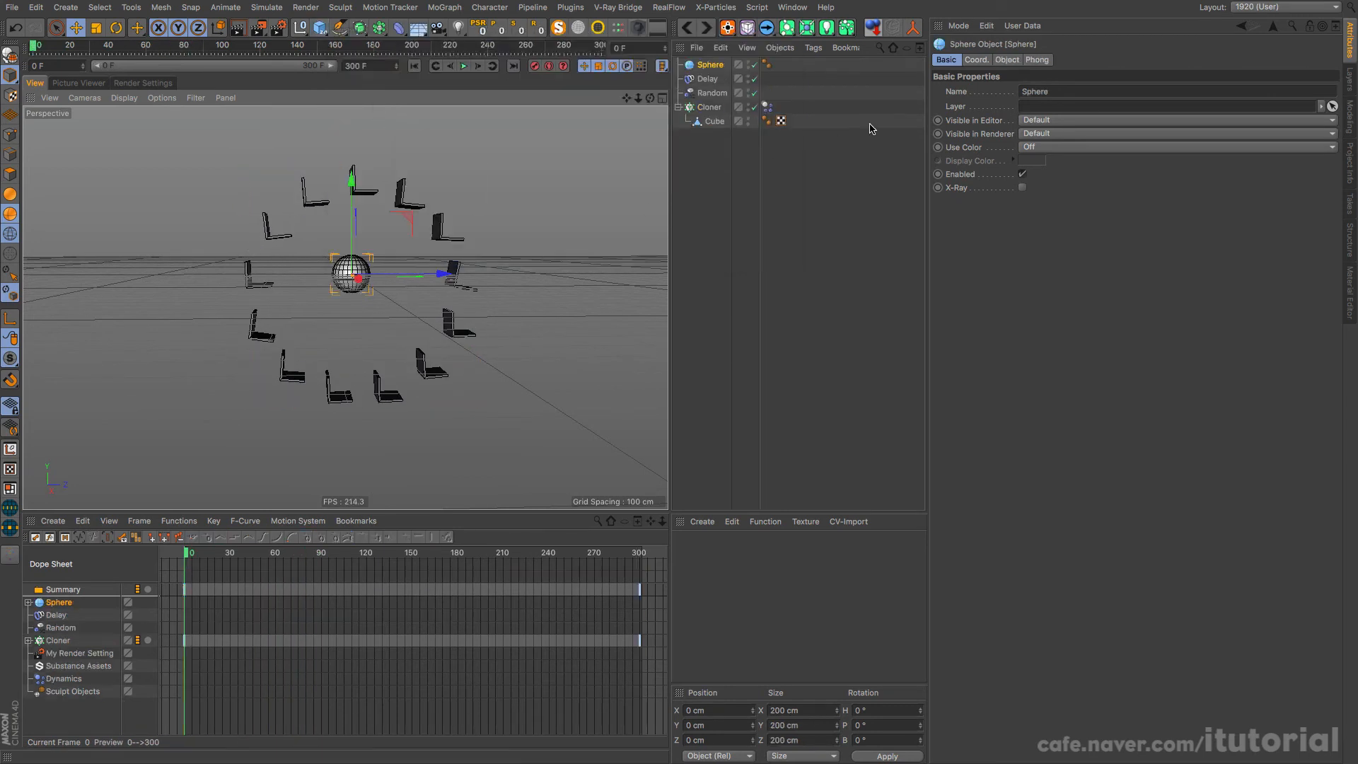
click(714, 67)
right_click(715, 67)
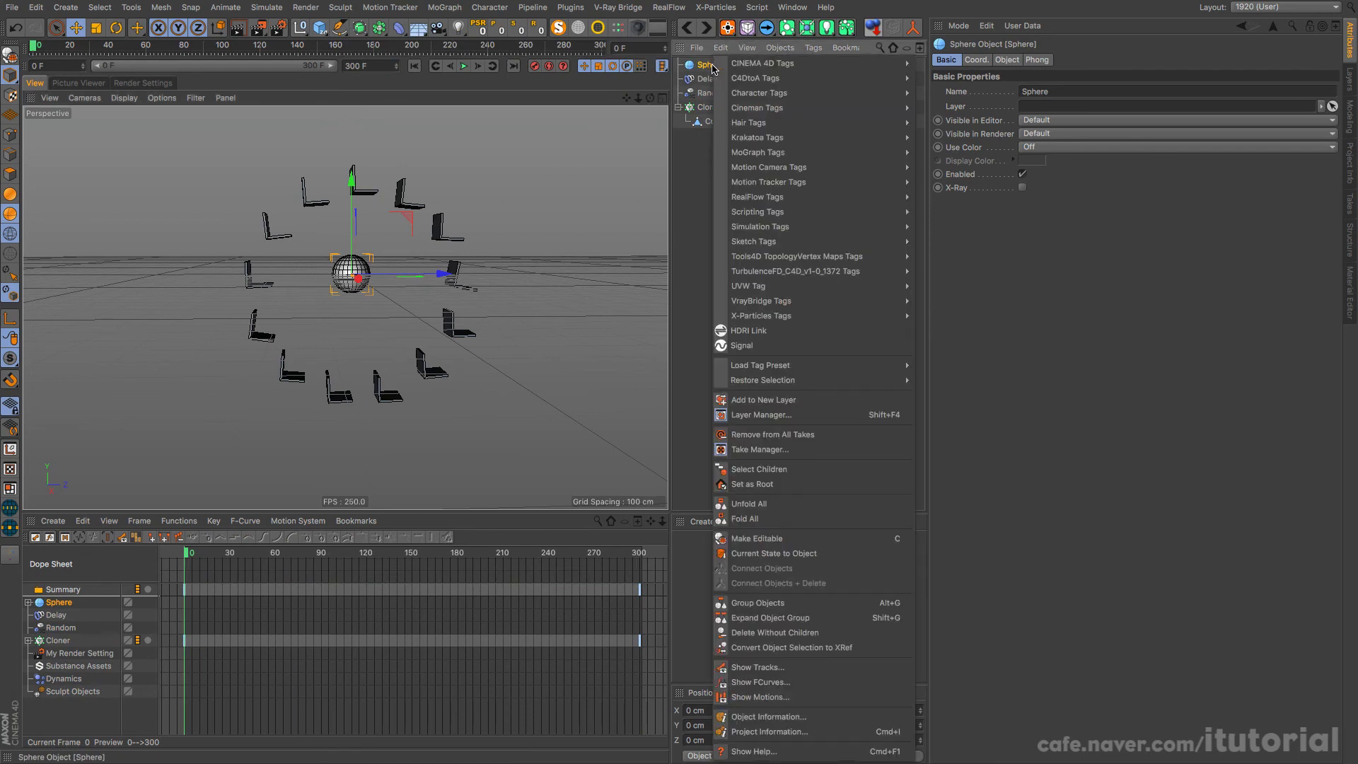
mouse_move(806, 230)
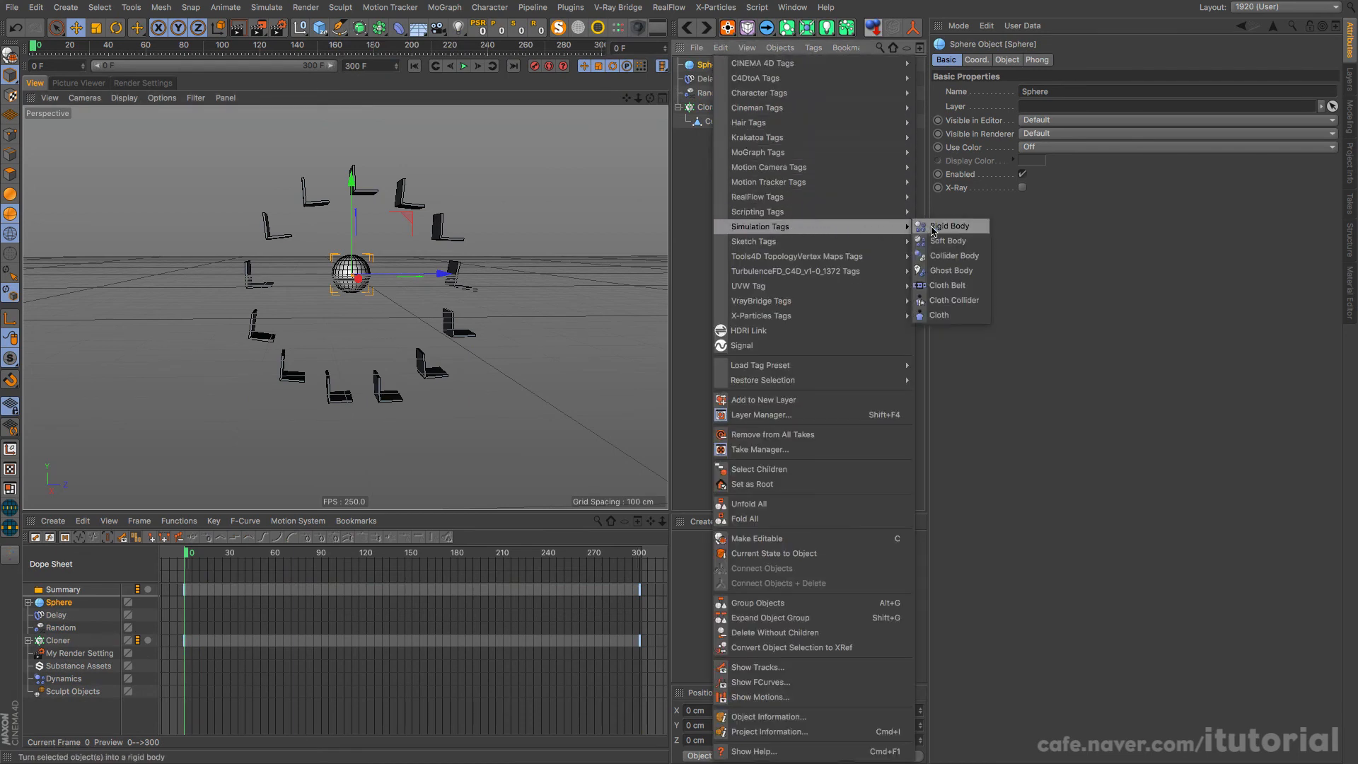
click(932, 257)
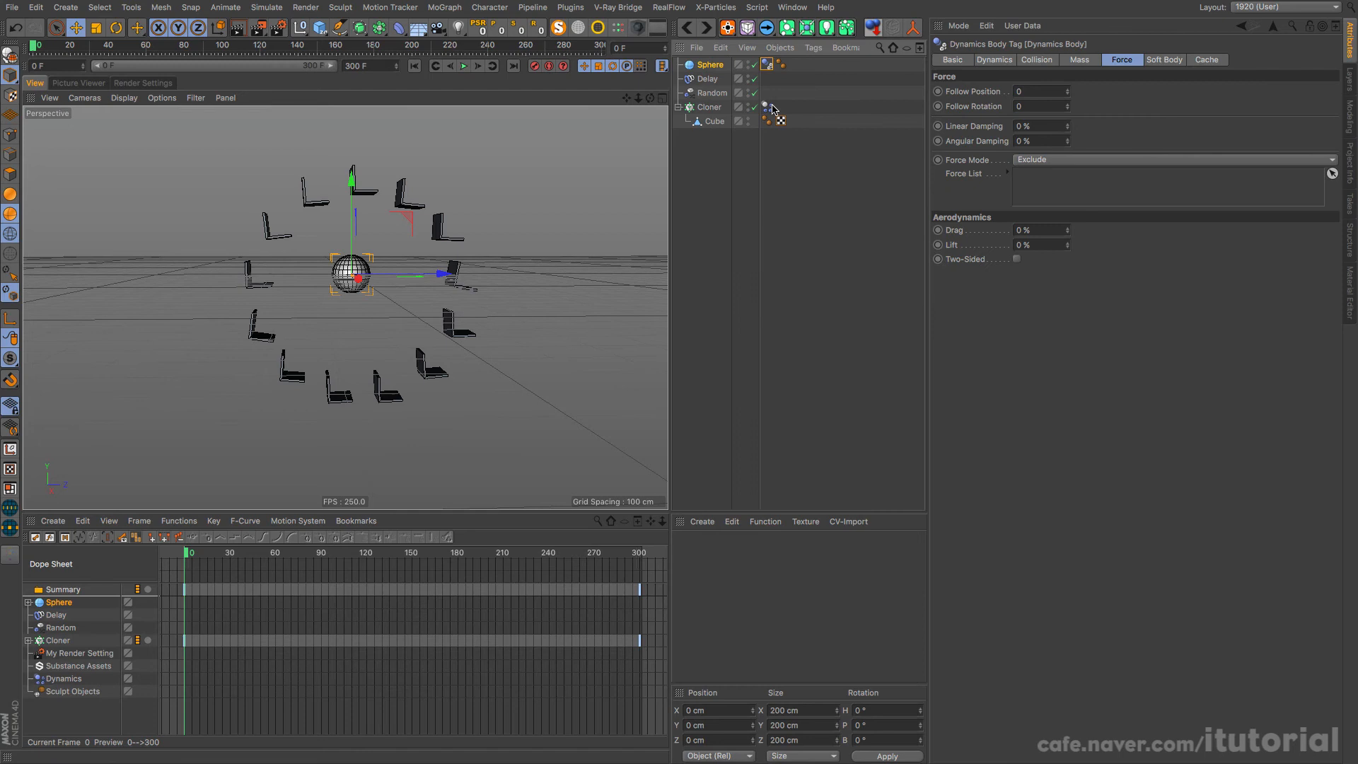
Step: Play the simulation and lower the sphere into the wheel's bottom seats, to about Y -744 cm
click(709, 65)
key(F8)
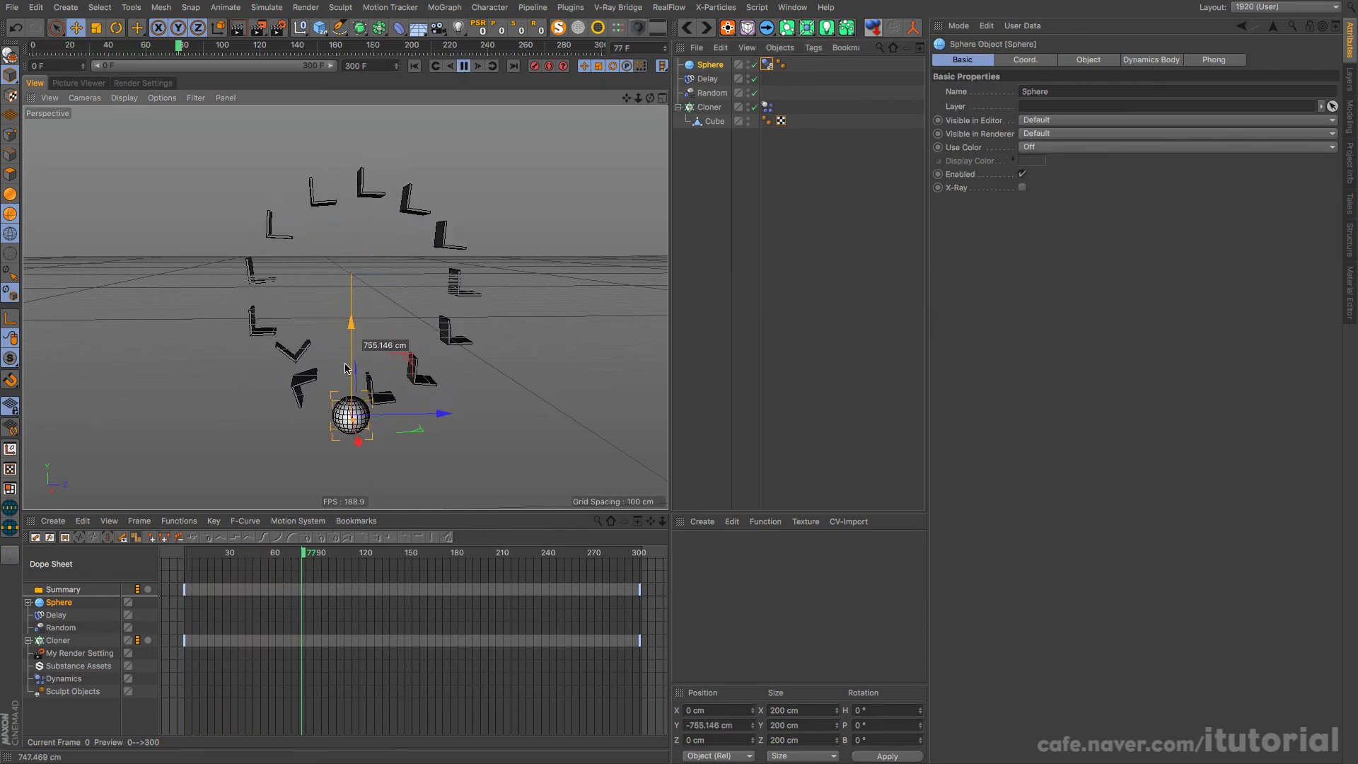
alt+drag(416, 371, 366, 355)
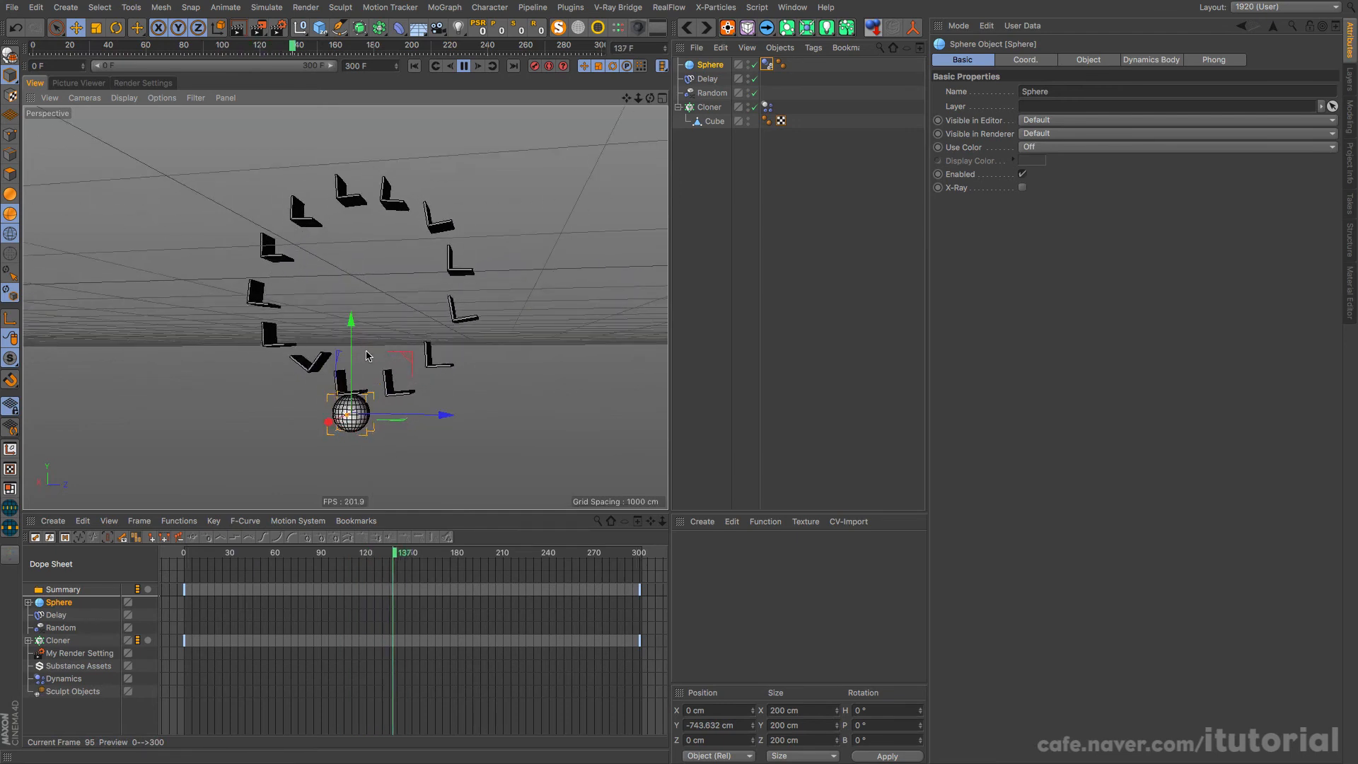
scroll(363, 354, up, 4)
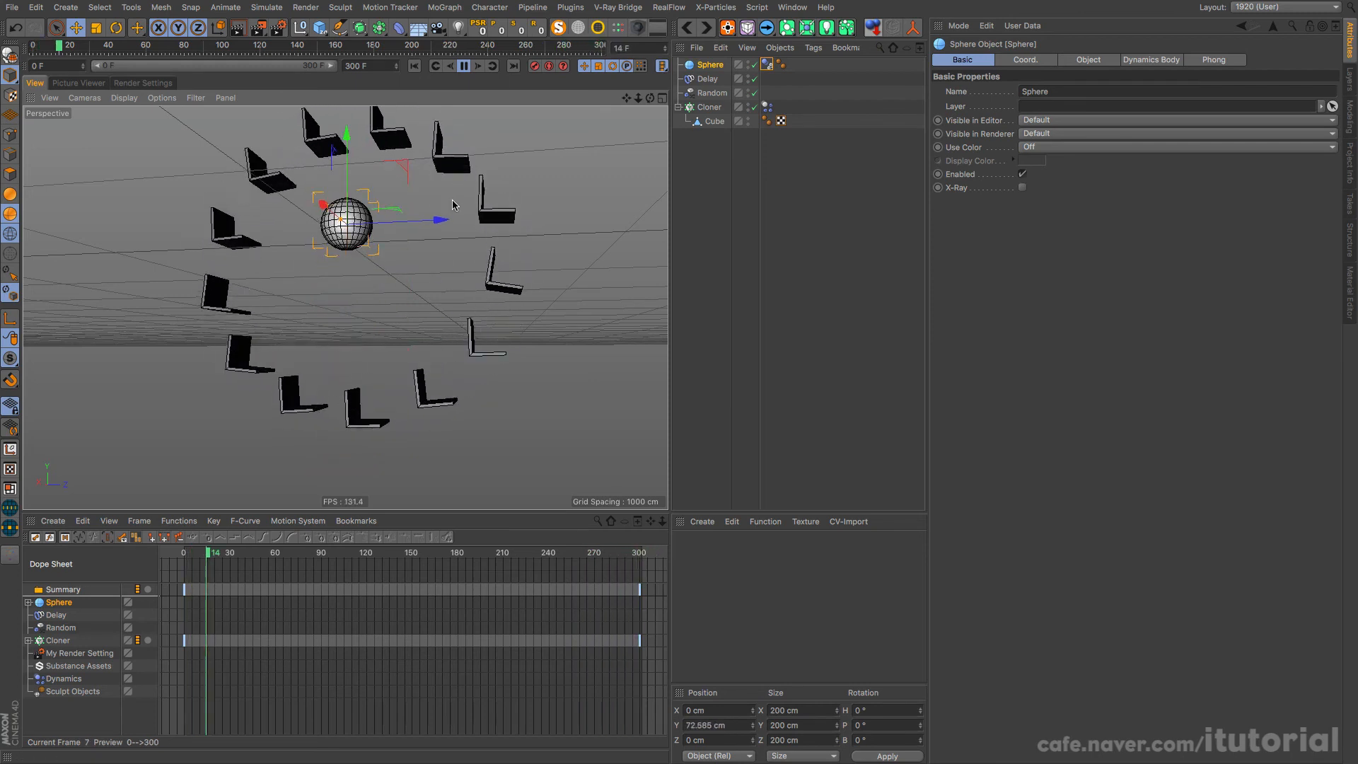
Step: Move the sphere against the passing upper seats, to about Y 92 cm and Z -315 cm, during playback
drag(414, 223, 363, 222)
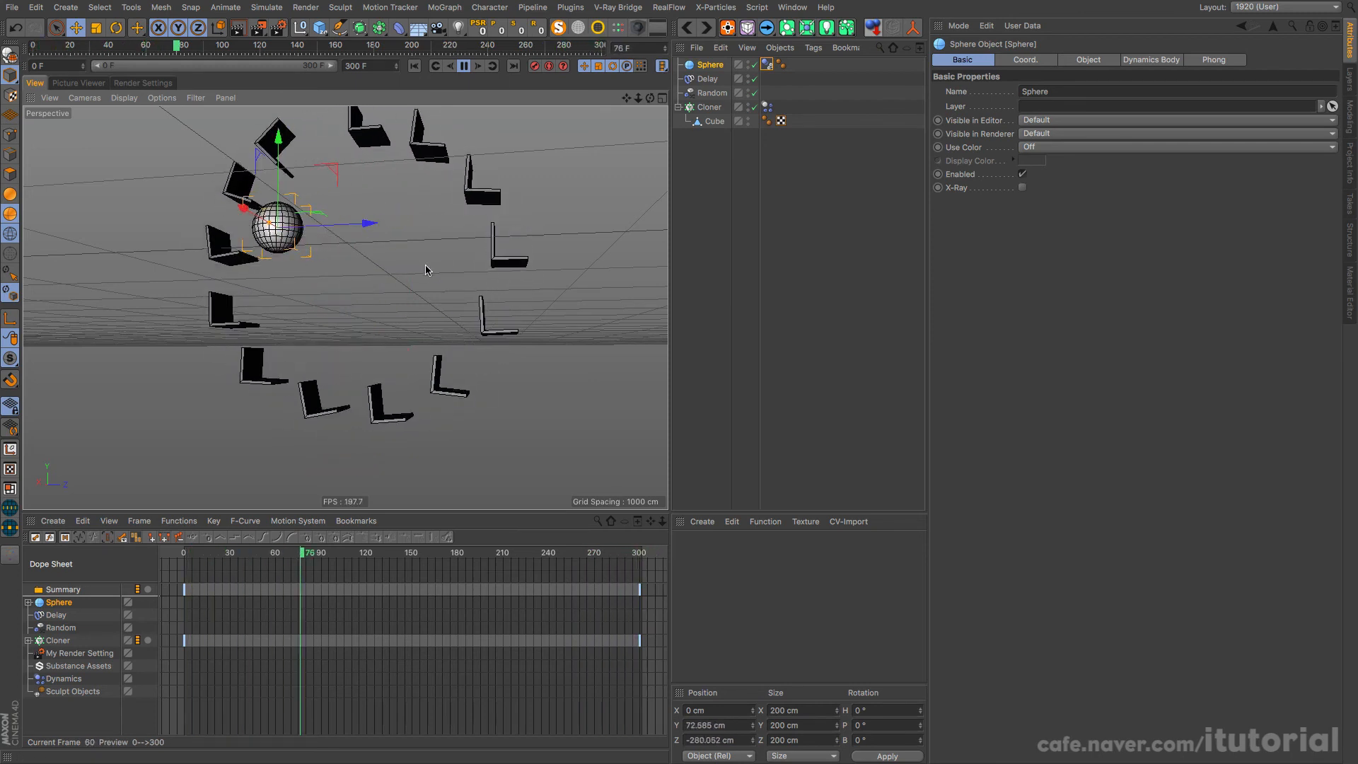
alt+drag(374, 270, 453, 272)
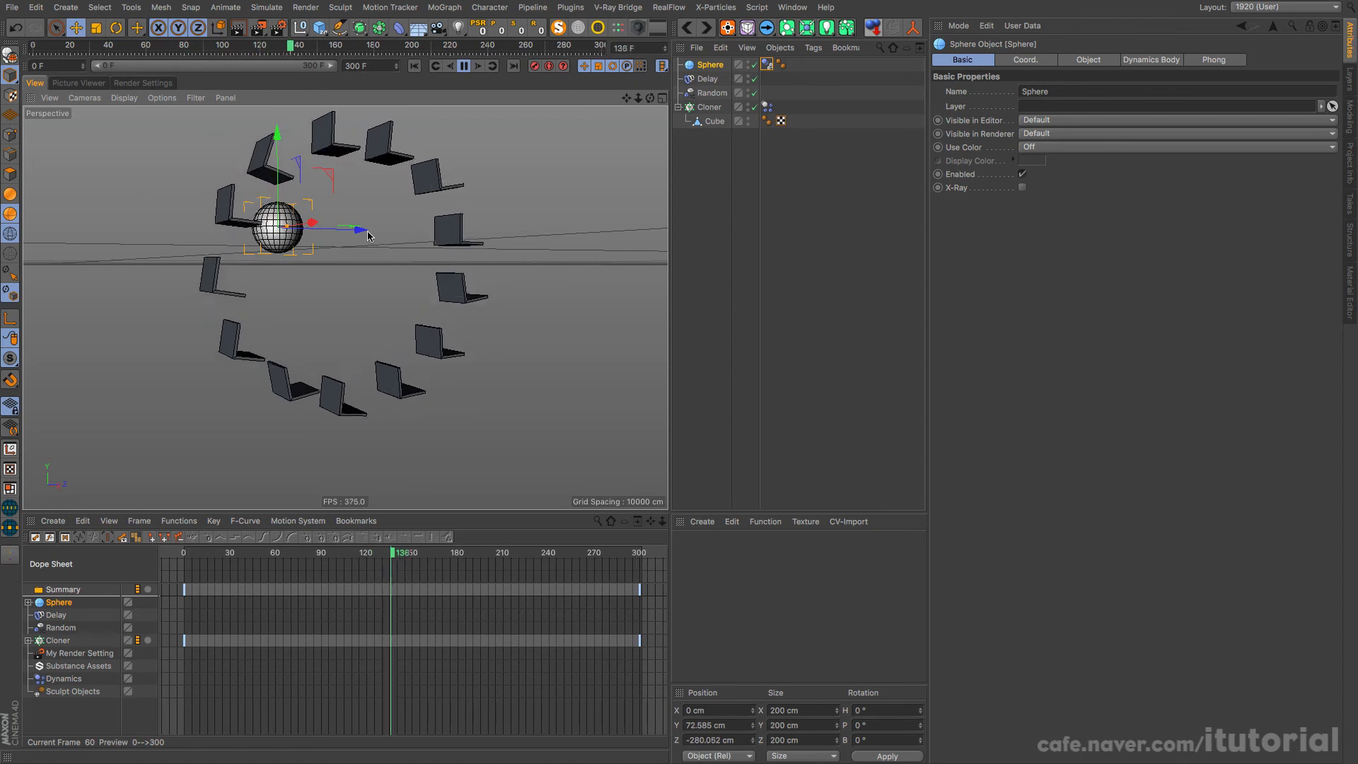
drag(363, 233, 357, 233)
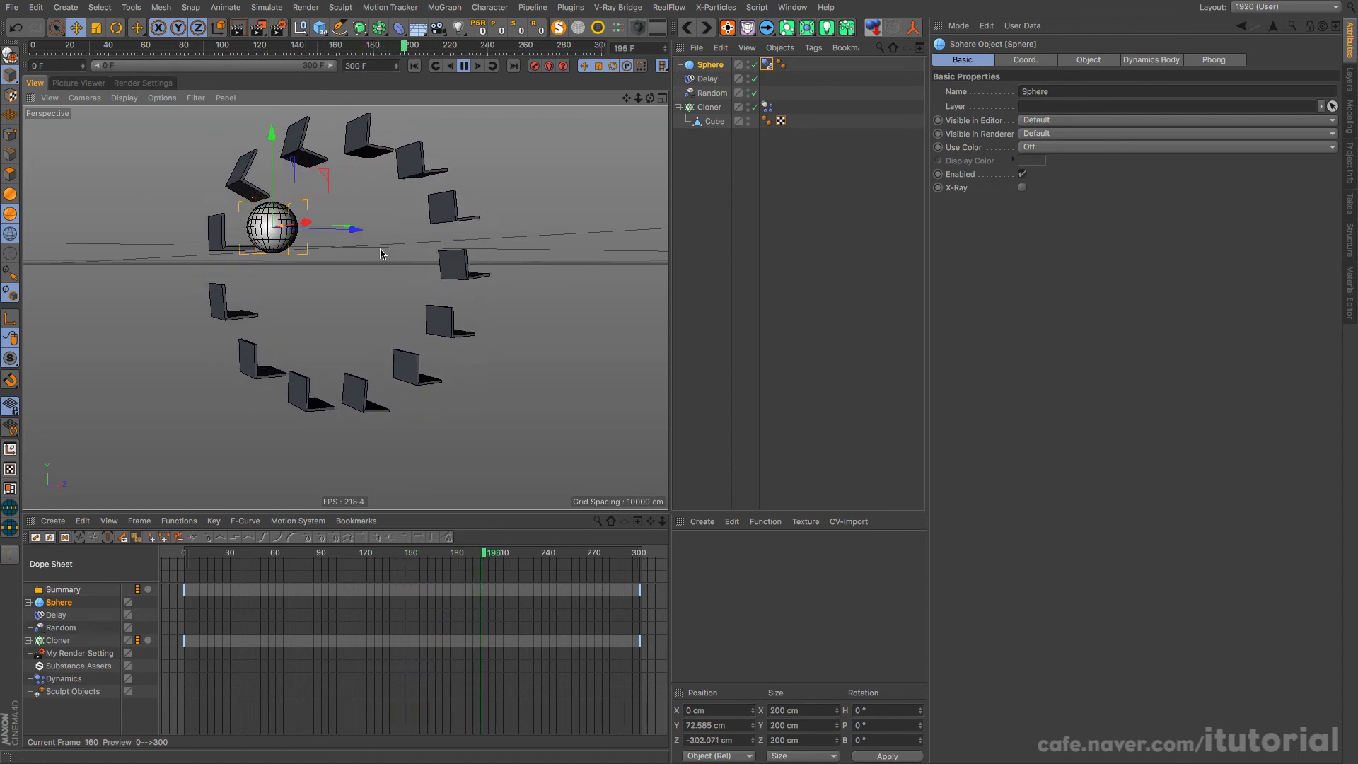
drag(272, 135, 272, 130)
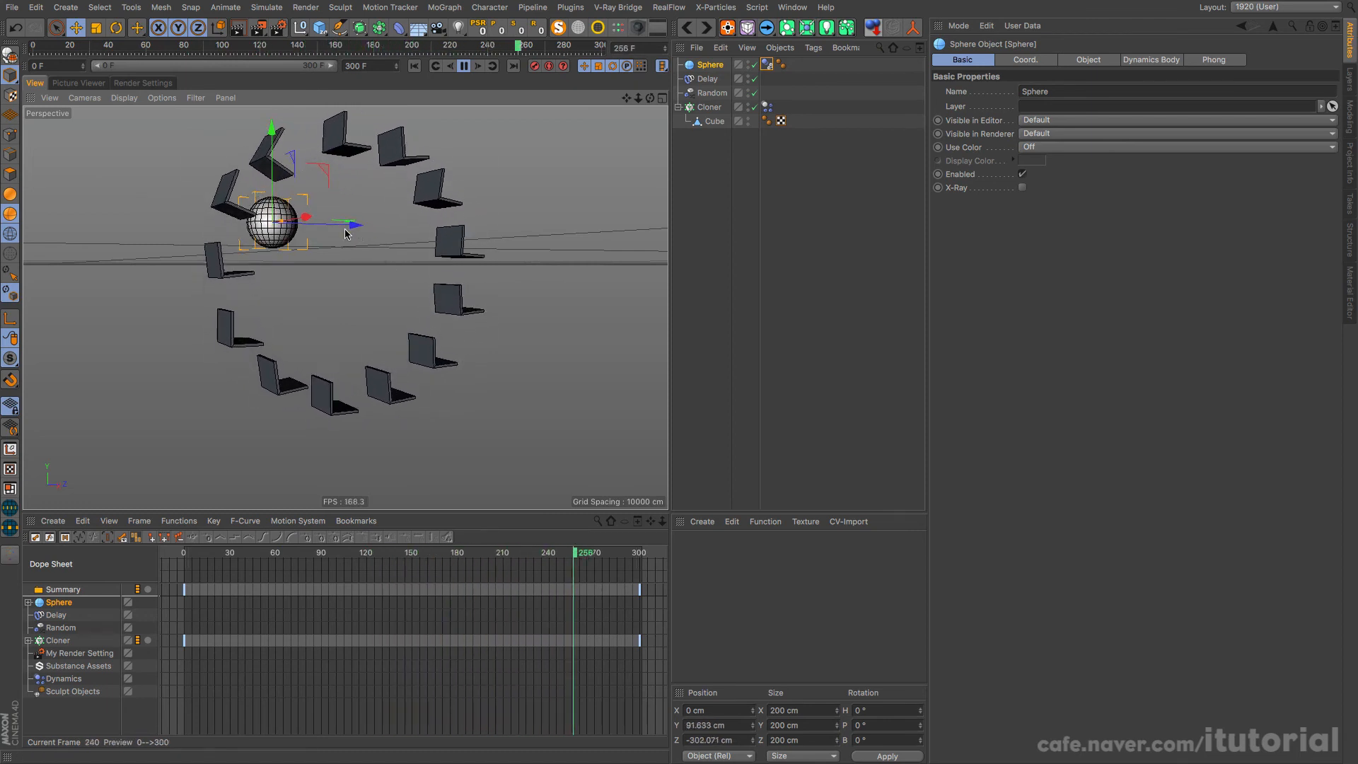
drag(345, 223, 313, 245)
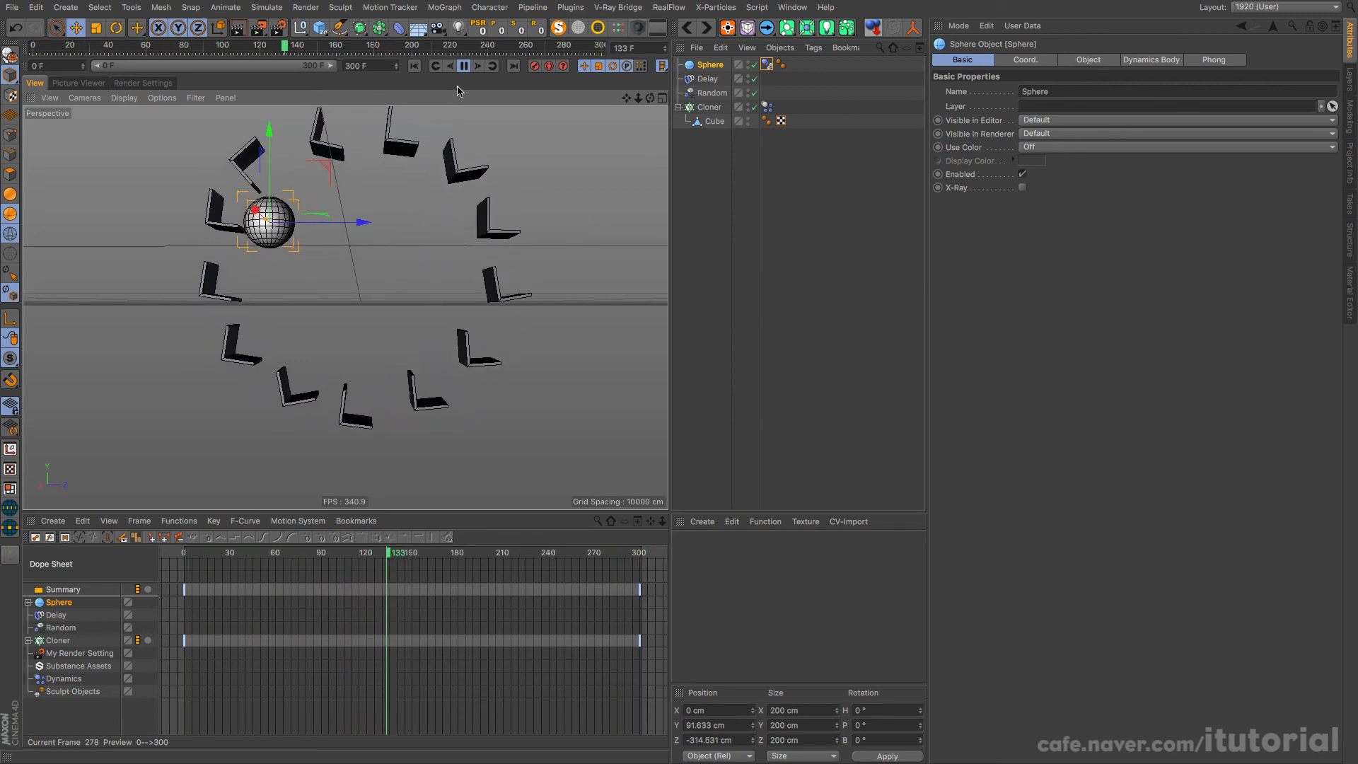
Step: Place the sphere in the seats' path at about Z -420 cm, replay the collision from frame 0 and rewind
click(462, 66)
mouse_move(354, 239)
alt+mouse_down()
mouse_move(346, 282)
mouse_move(316, 311)
mouse_move(414, 325)
alt+mouse_up()
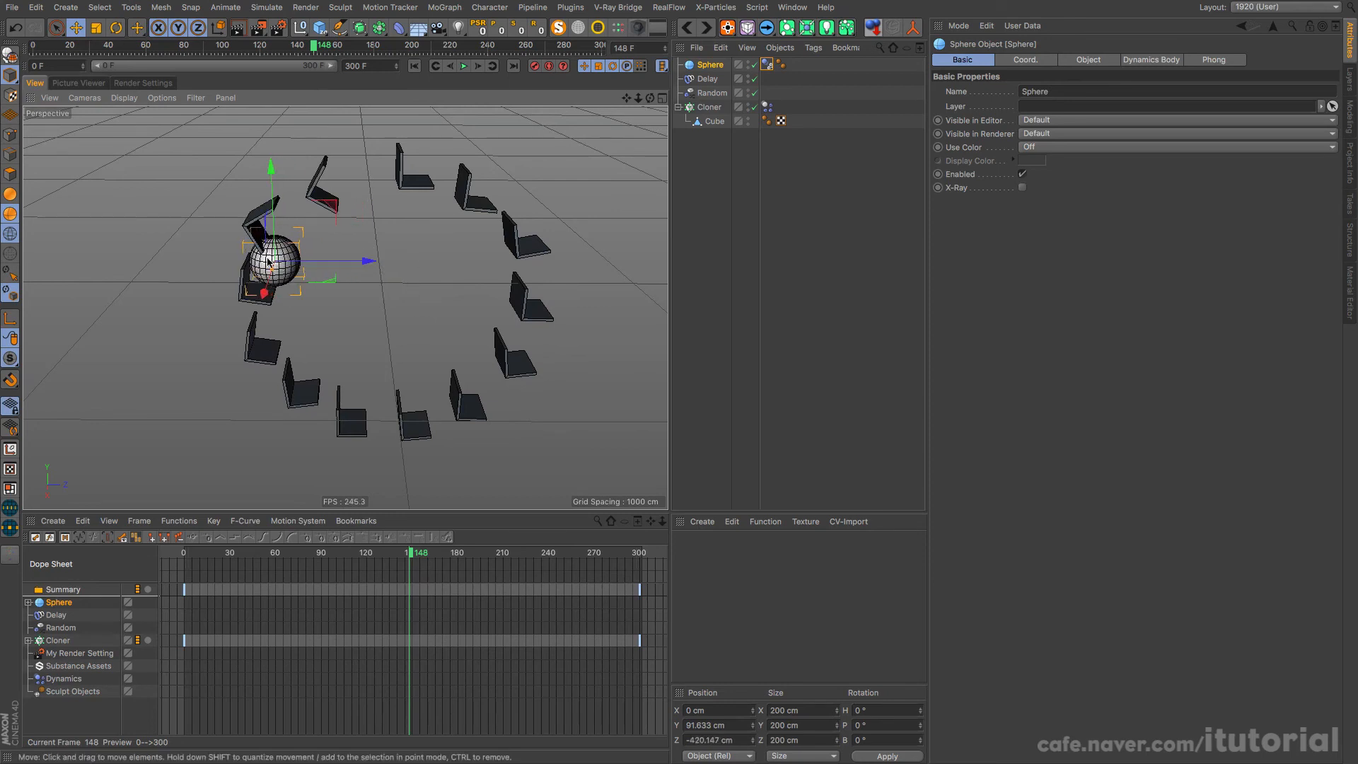
click(415, 66)
click(464, 67)
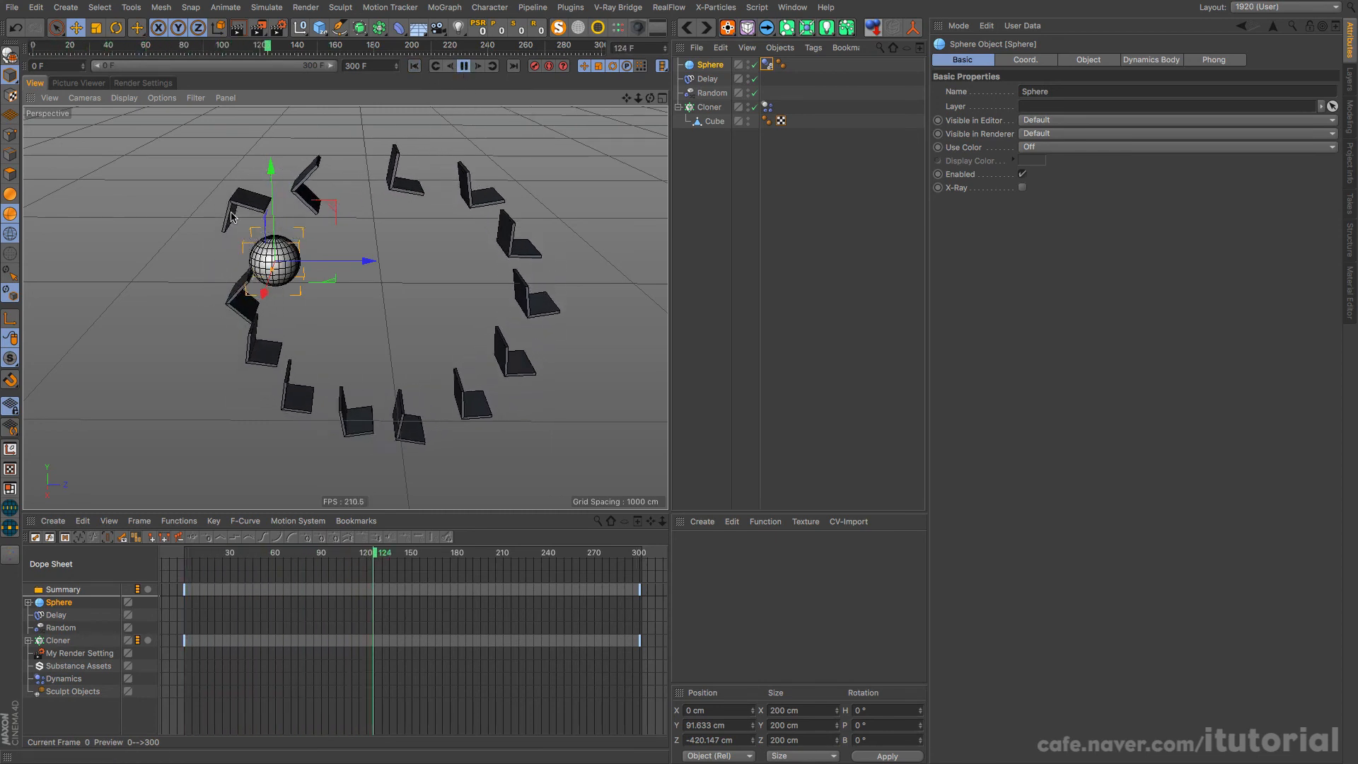
click(464, 66)
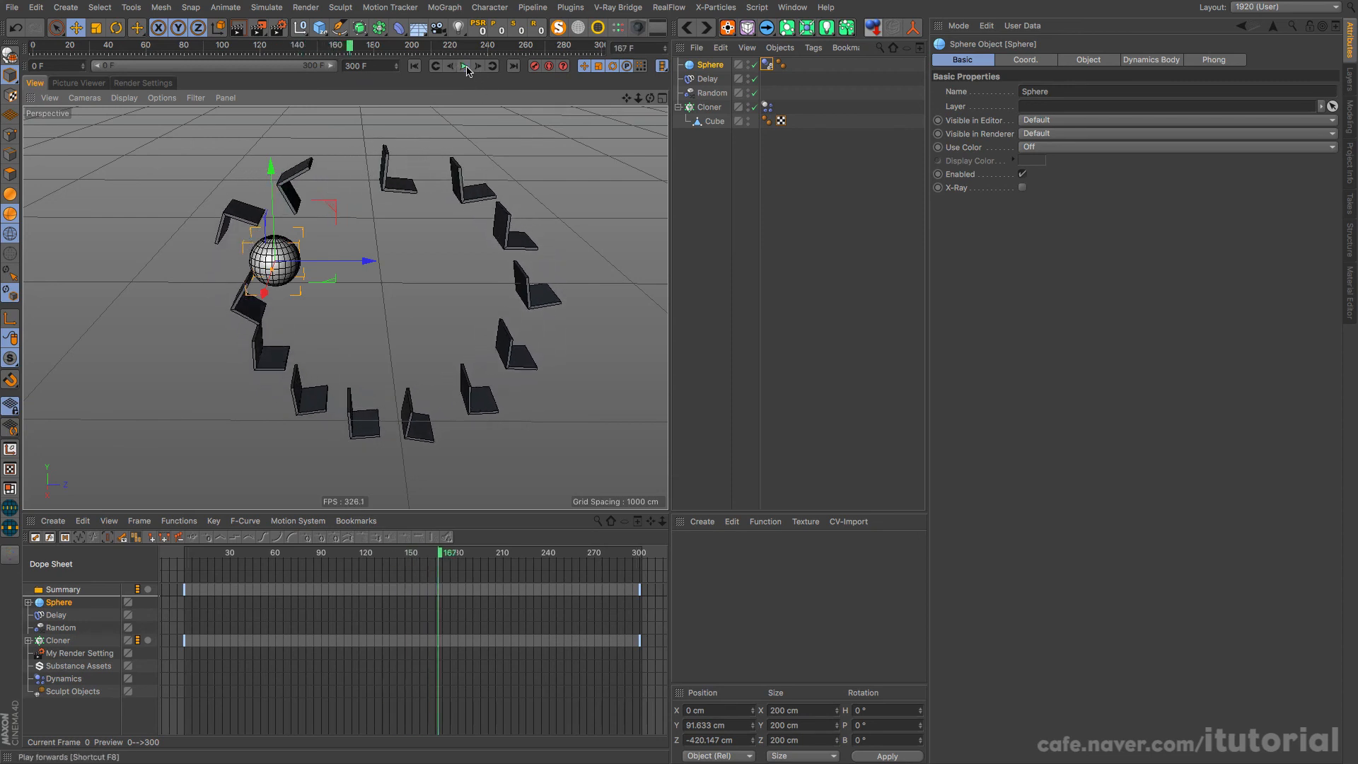
click(414, 66)
Step: Move the sphere back near the wheel's centre, to about Z -29 cm, and delete it
drag(246, 278, 346, 279)
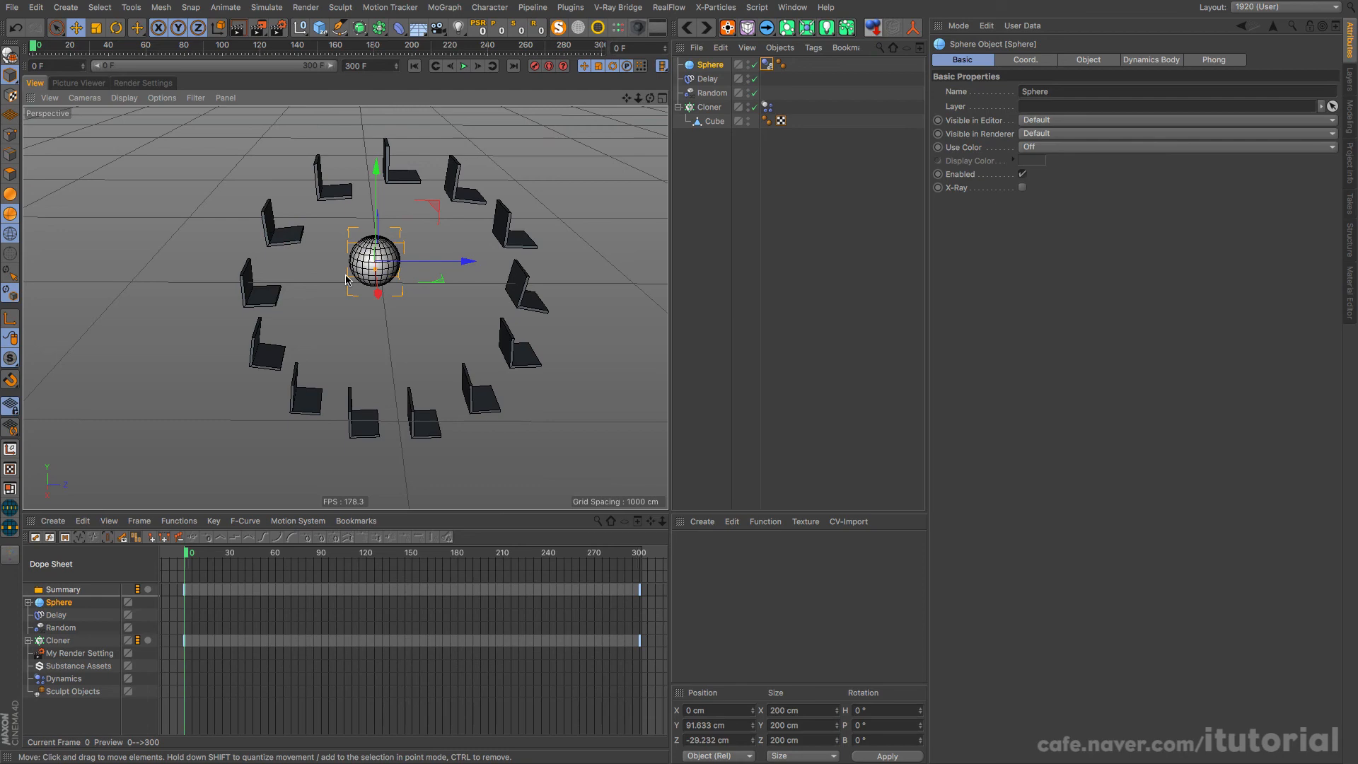
mouse_move(330, 264)
alt+mouse_down()
mouse_move(355, 198)
mouse_move(375, 208)
alt+mouse_up()
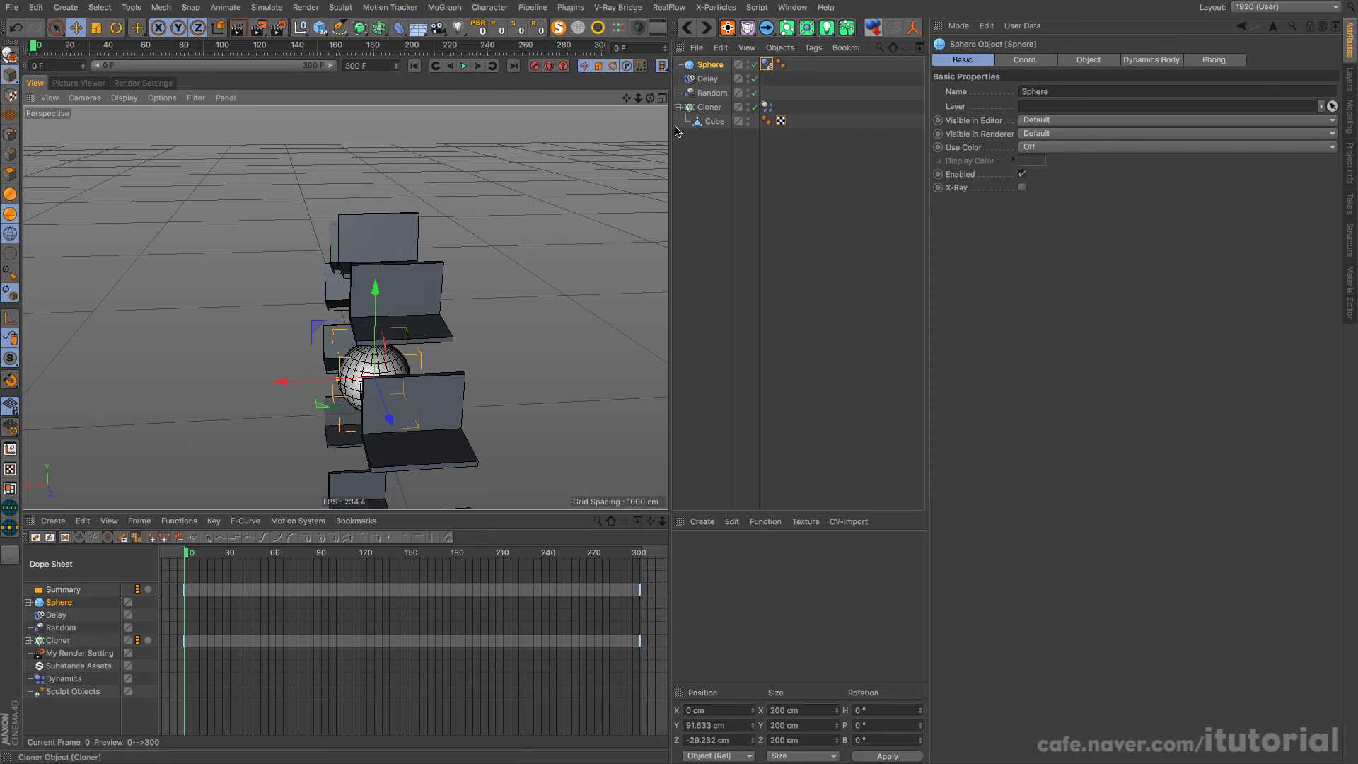
alt+drag(410, 256, 456, 163)
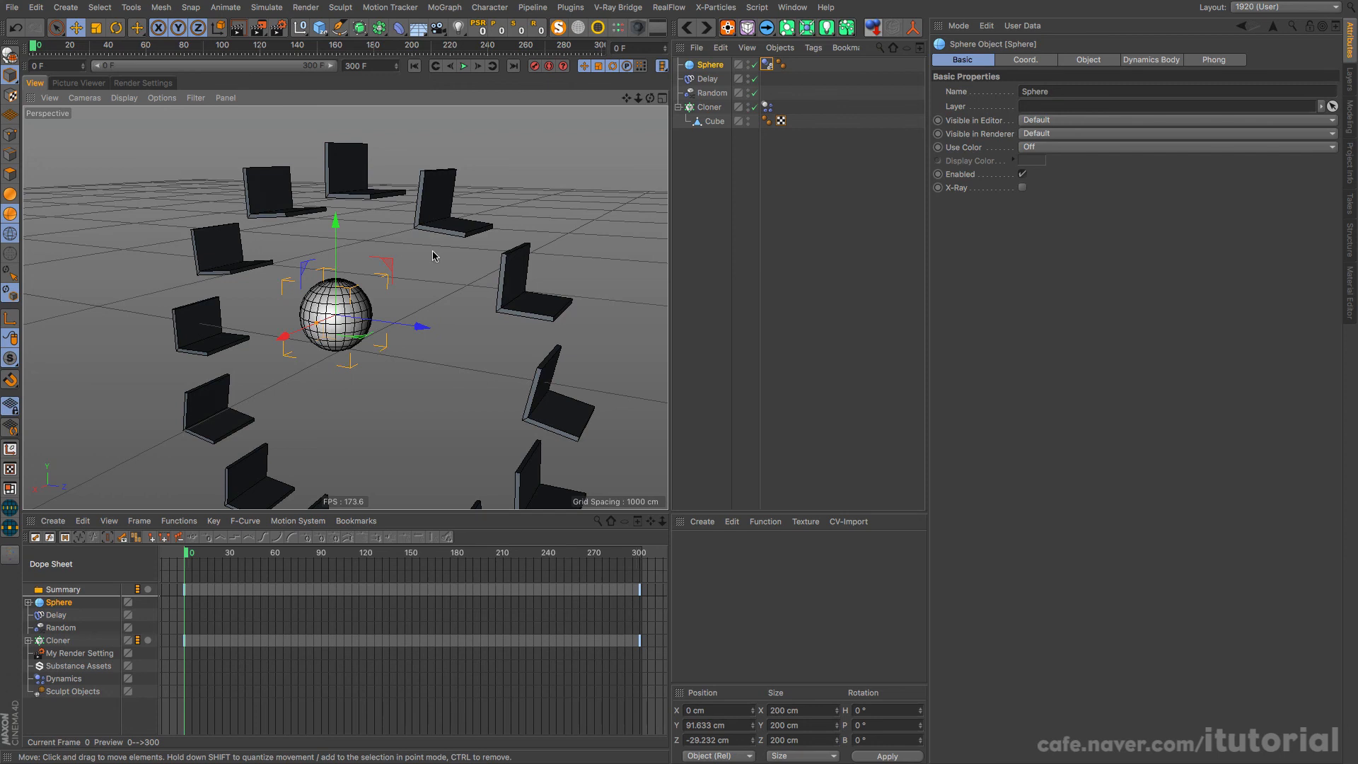
scroll(377, 305, down, 5)
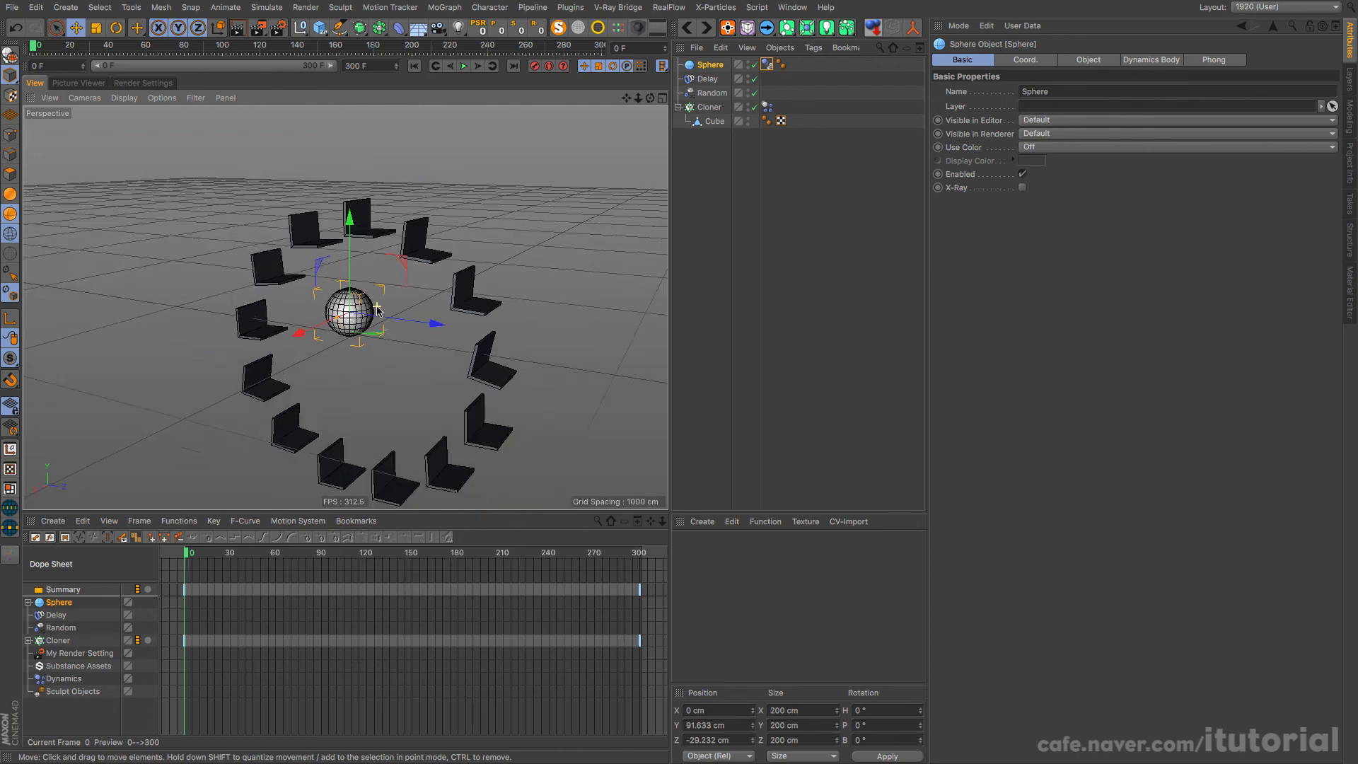
alt+middle_drag(382, 319, 353, 286)
alt+drag(382, 318, 415, 309)
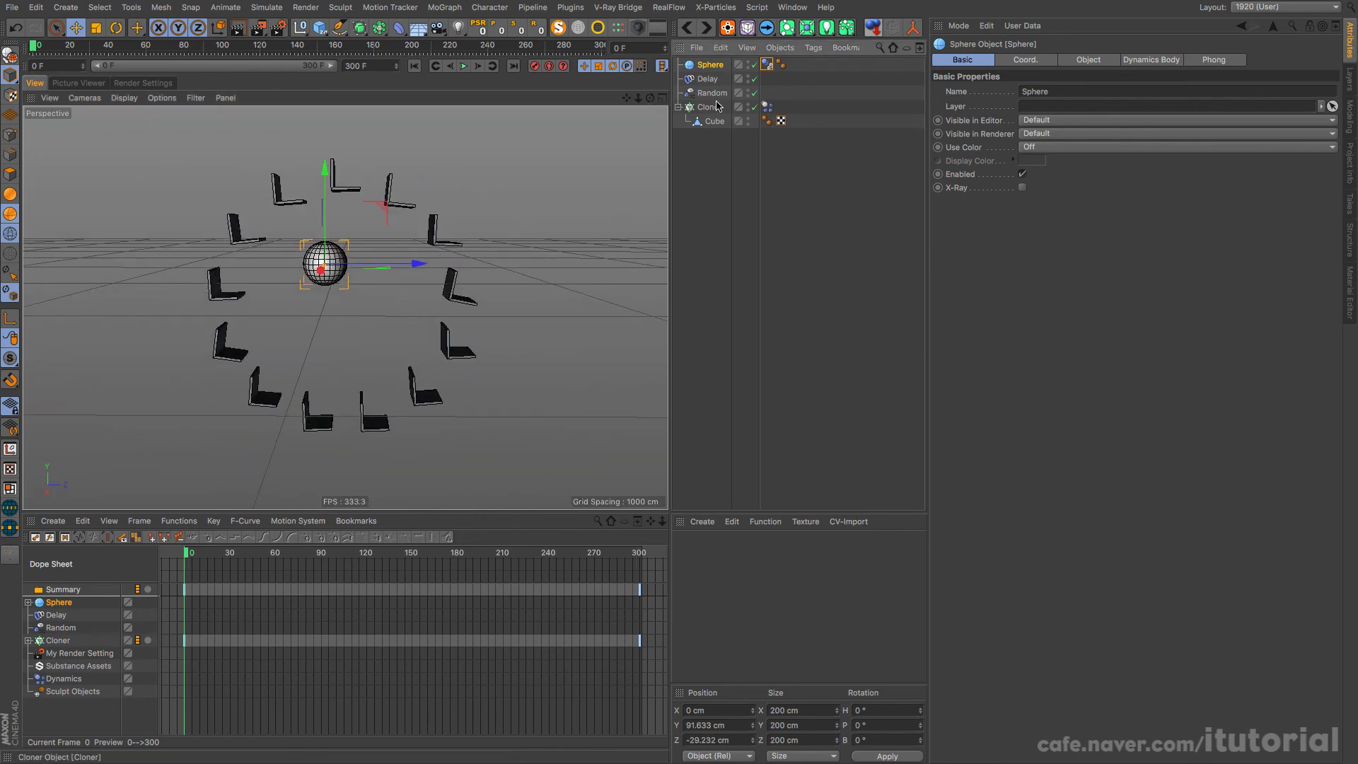
key(Delete)
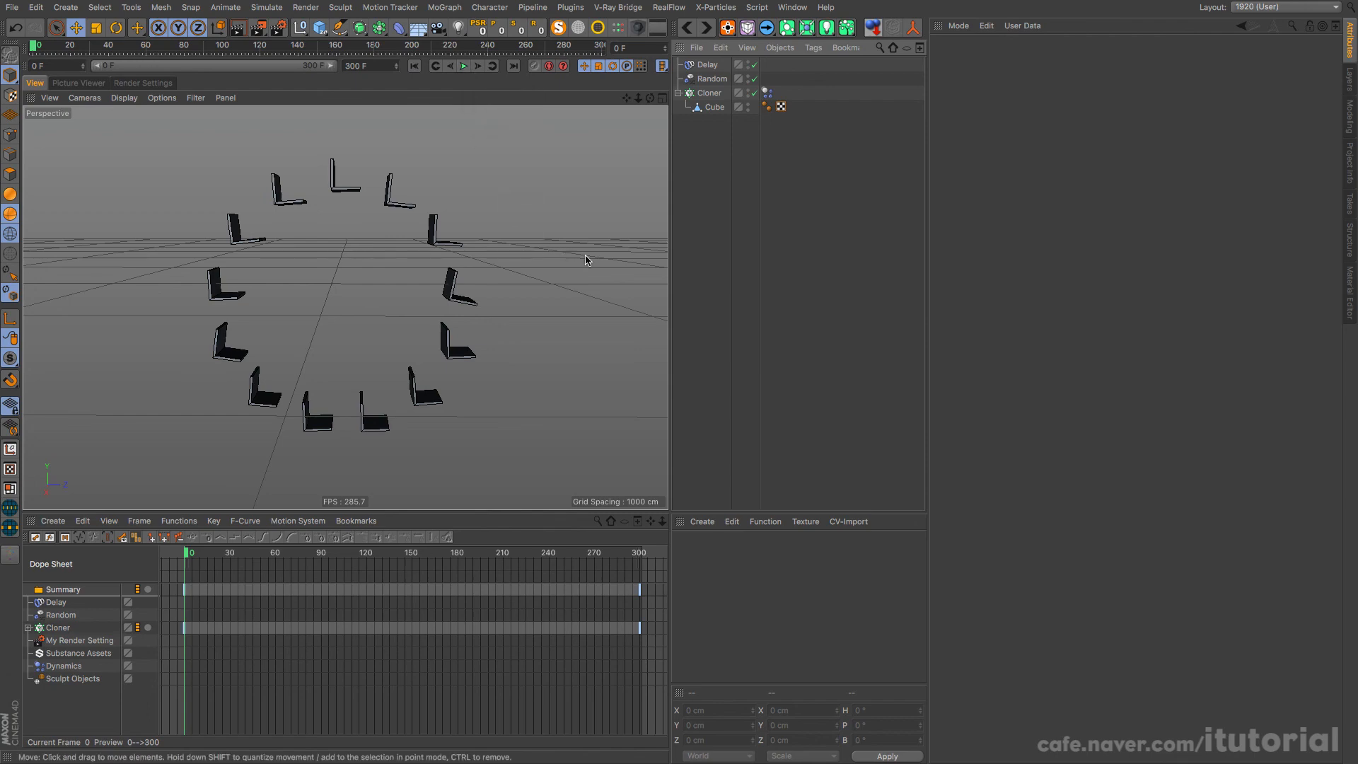
Step: View the YouTube Ferris Wheel Mechanics reference in the browser, return to Cinema 4D and replay the wheel, rewinding to frame 0
key(super+Tab)
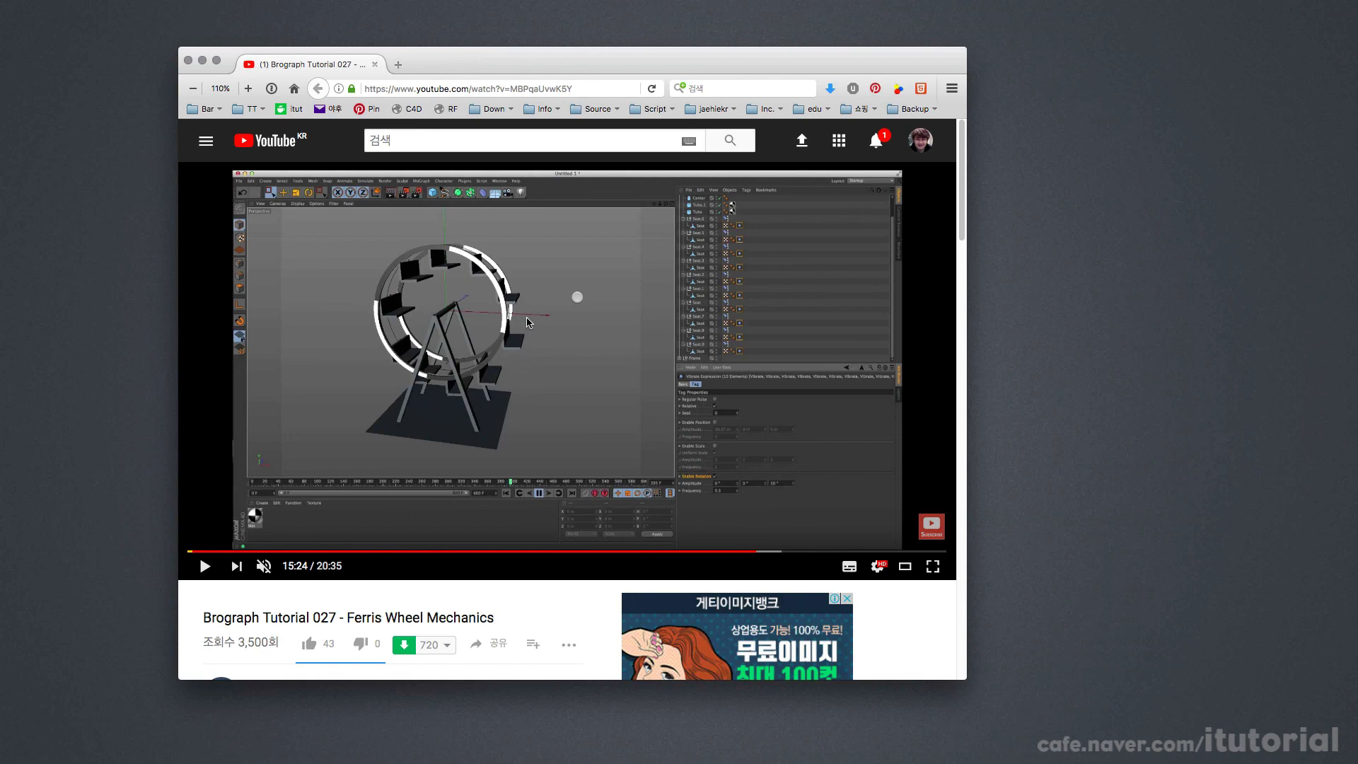
key(super+Tab)
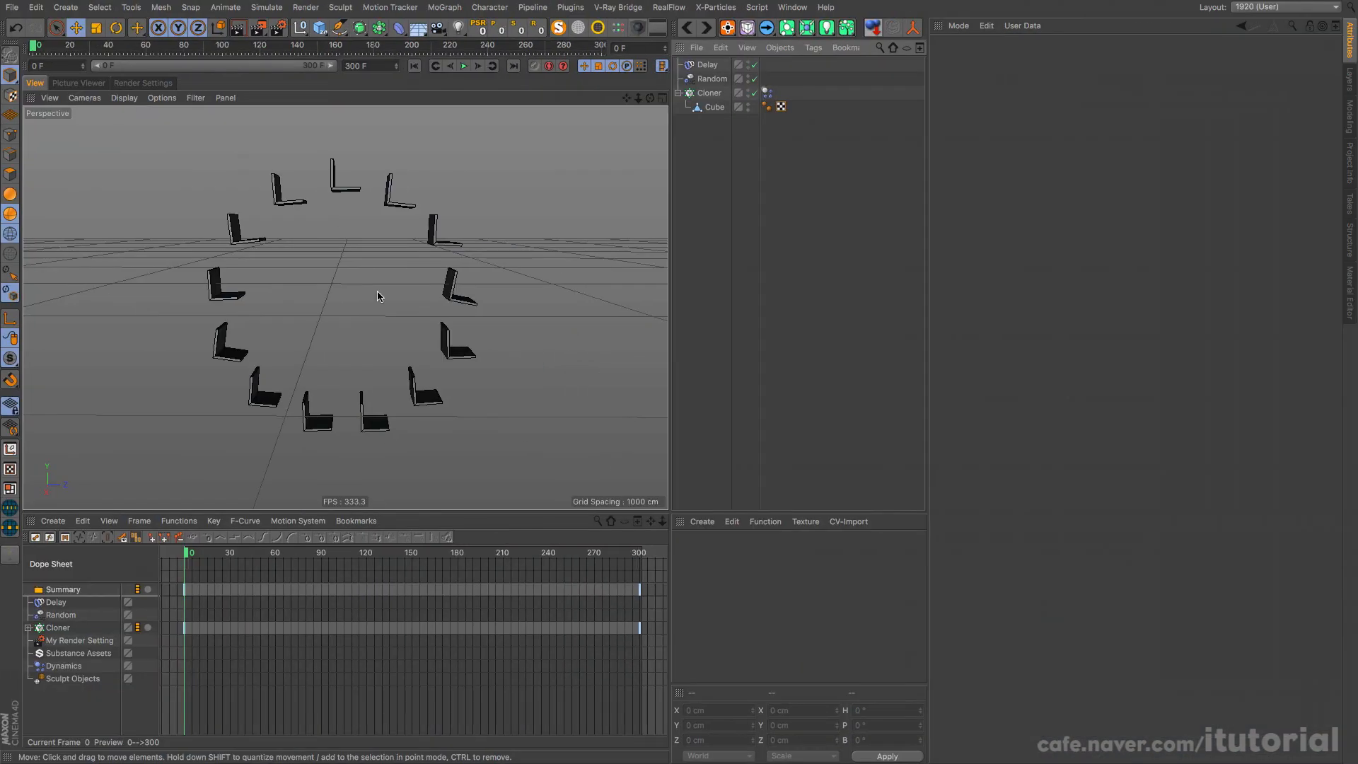
alt+drag(393, 286, 375, 286)
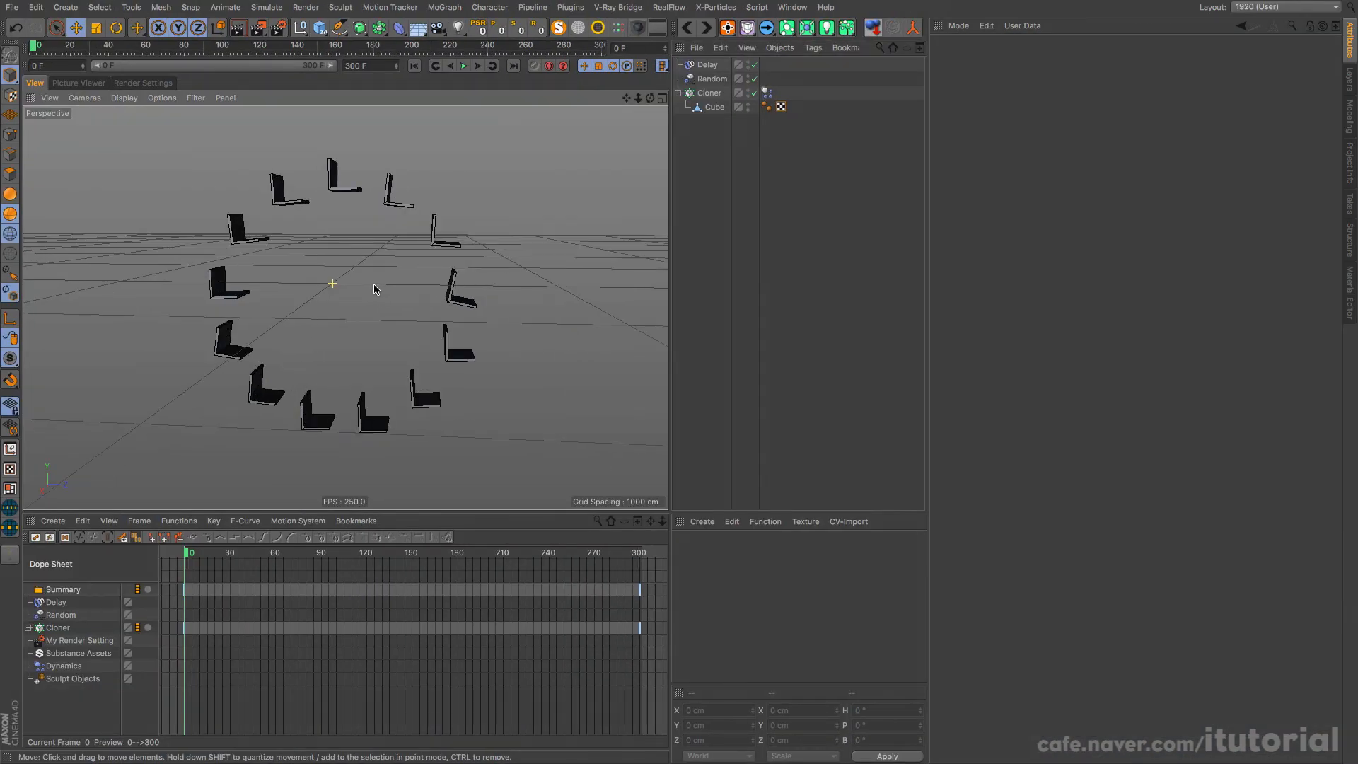
click(463, 66)
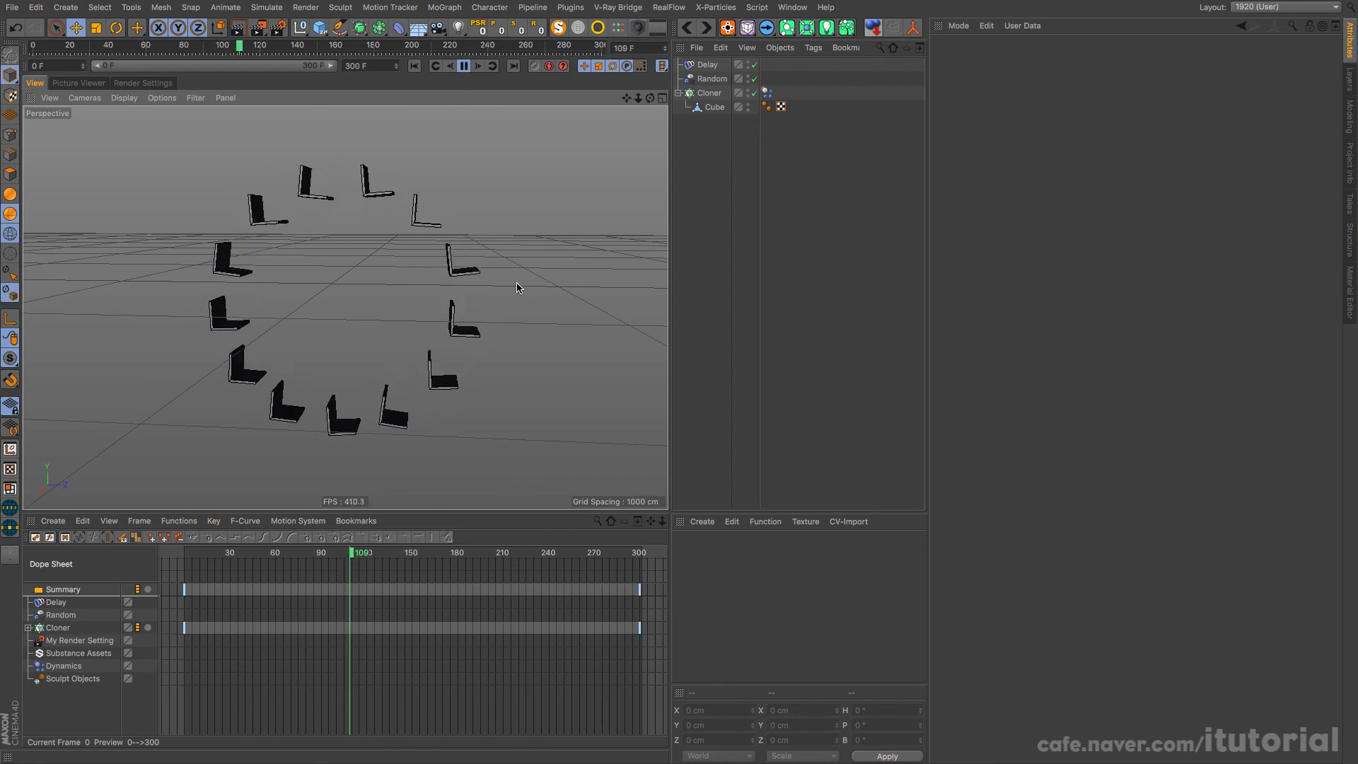
click(463, 66)
click(418, 65)
mouse_move(434, 276)
alt+mouse_down()
mouse_move(377, 287)
mouse_move(420, 295)
mouse_move(302, 306)
mouse_move(461, 252)
mouse_move(358, 306)
alt+mouse_up()
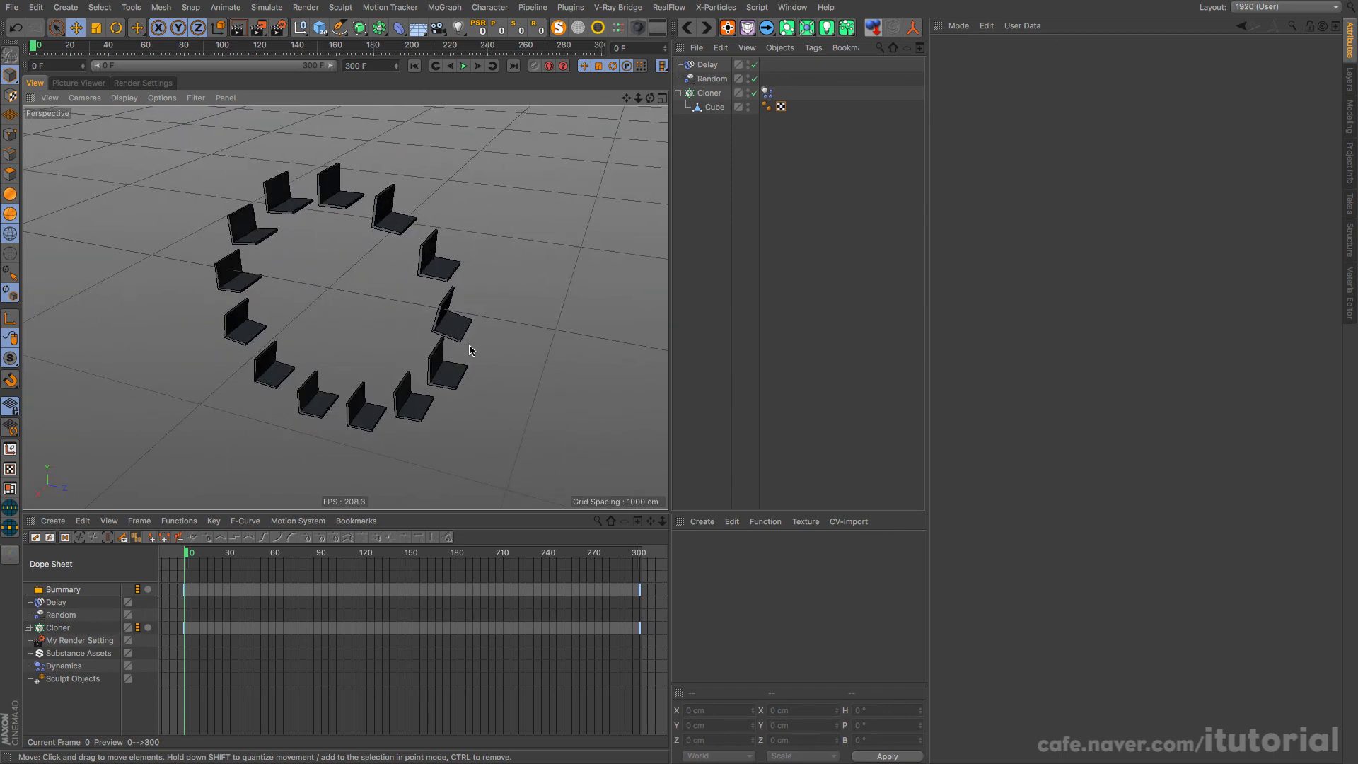